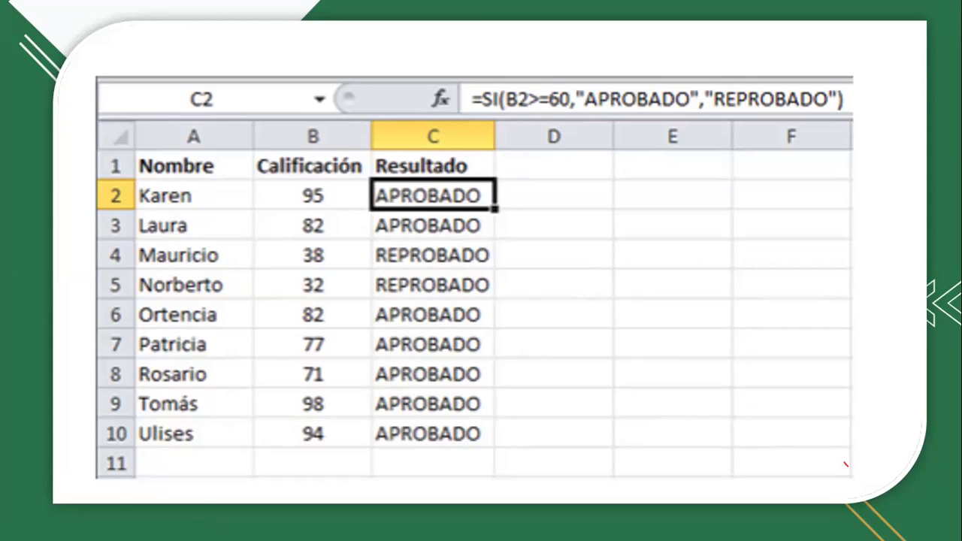
key("Left")
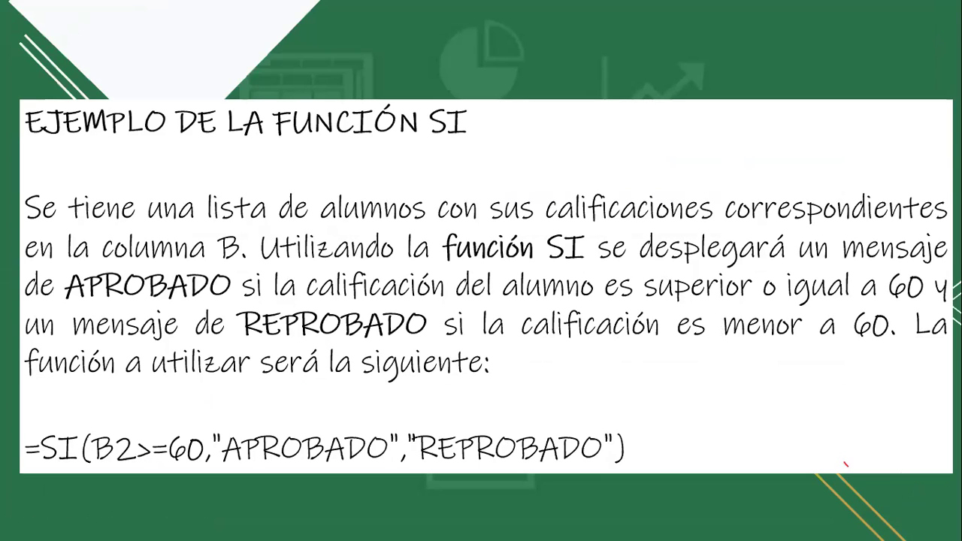
key("Right")
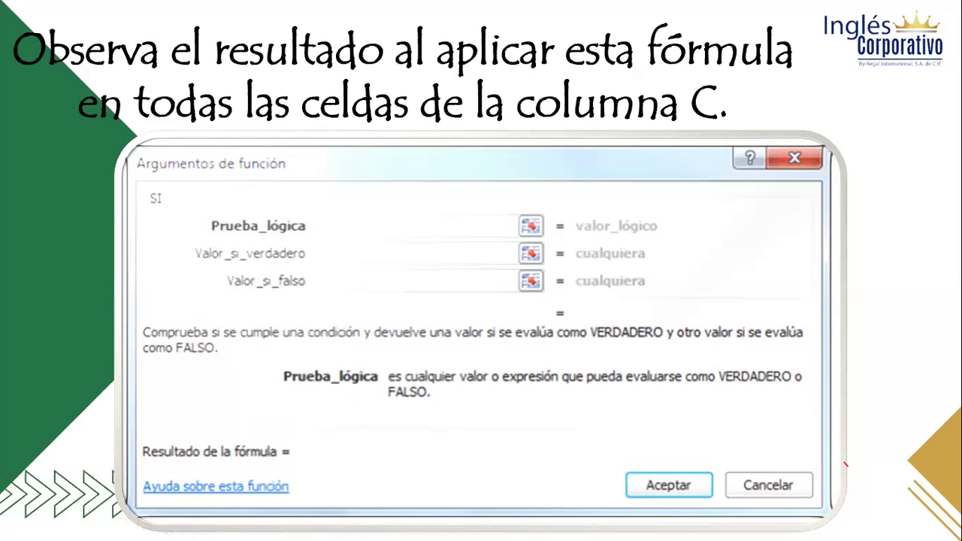
key("Right")
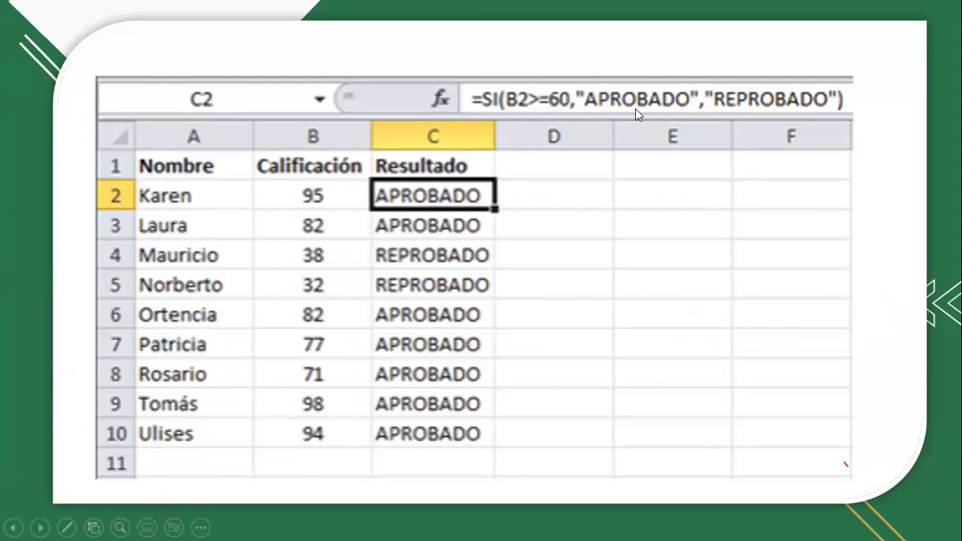
key("Right")
key("Left")
key("Right")
key("Right")
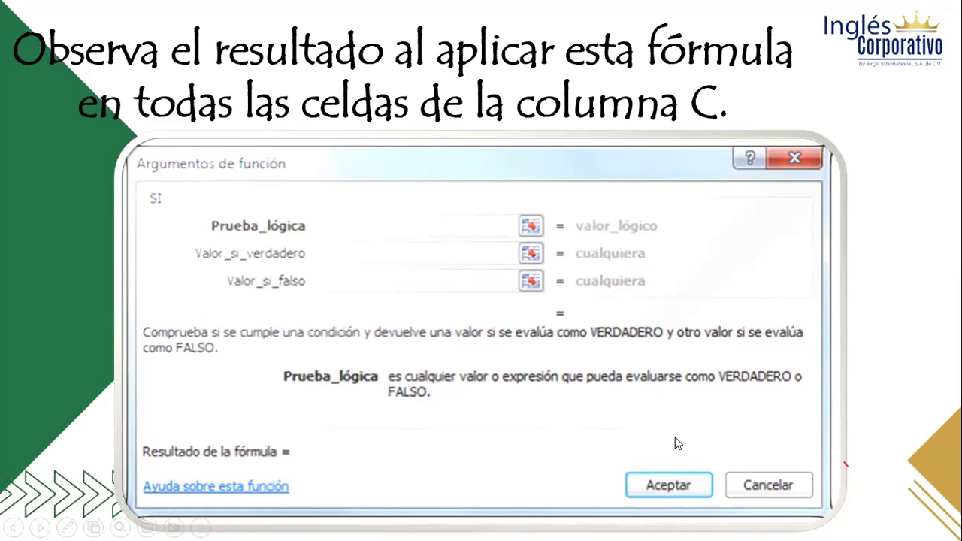
left_click(621, 355)
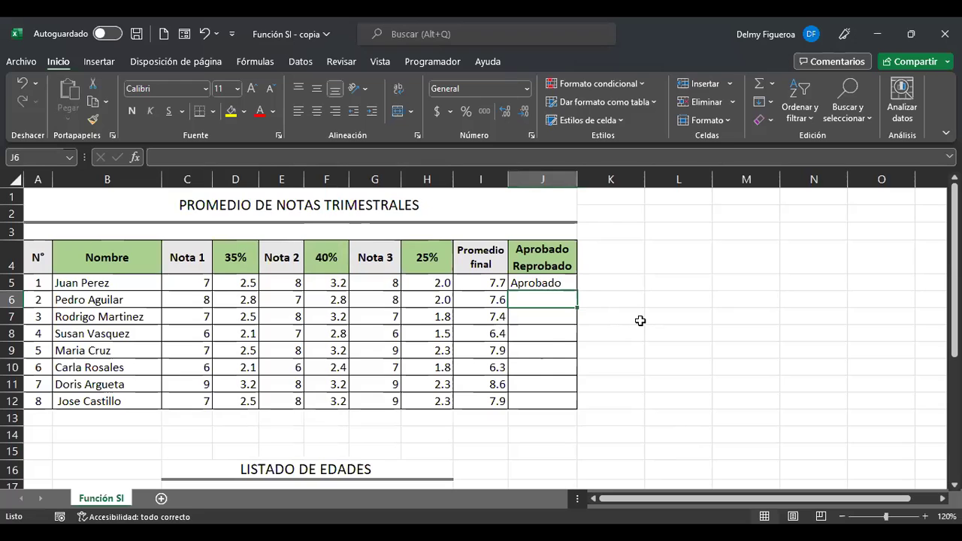
Examine the first student's grades and the 35%, 40% and 25% weighting formulas in D5, F5 and H5.
scroll(640, 321, "up", 1)
left_click(118, 290)
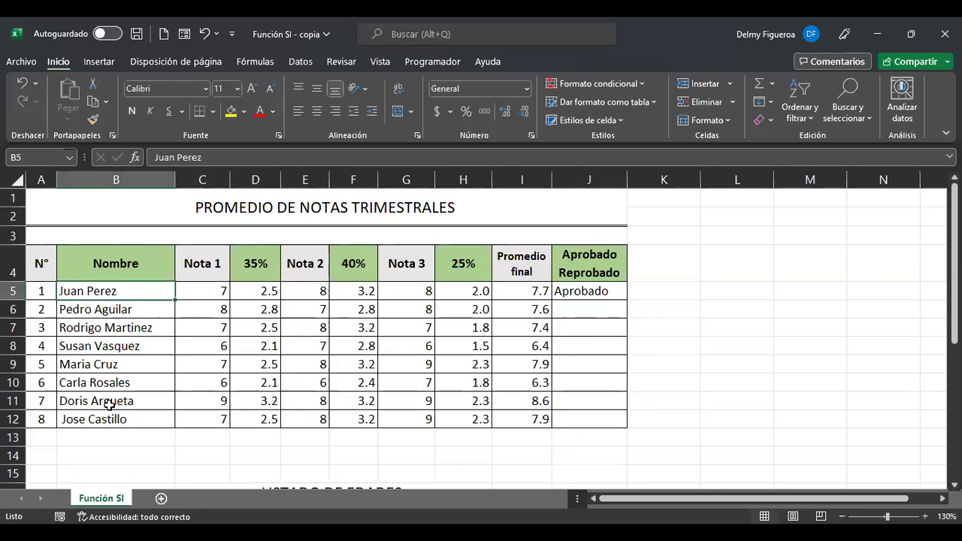
left_click(203, 287)
left_click(263, 291)
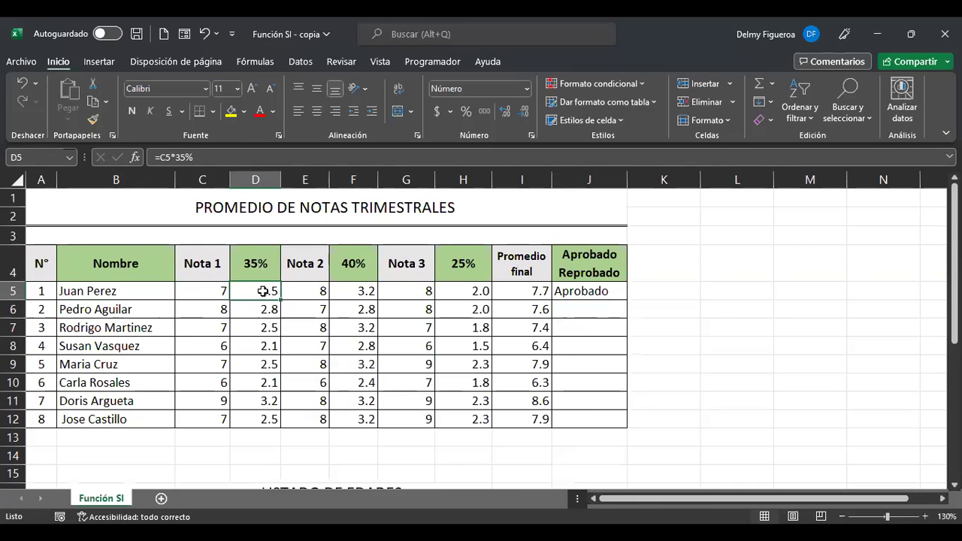
key("F2")
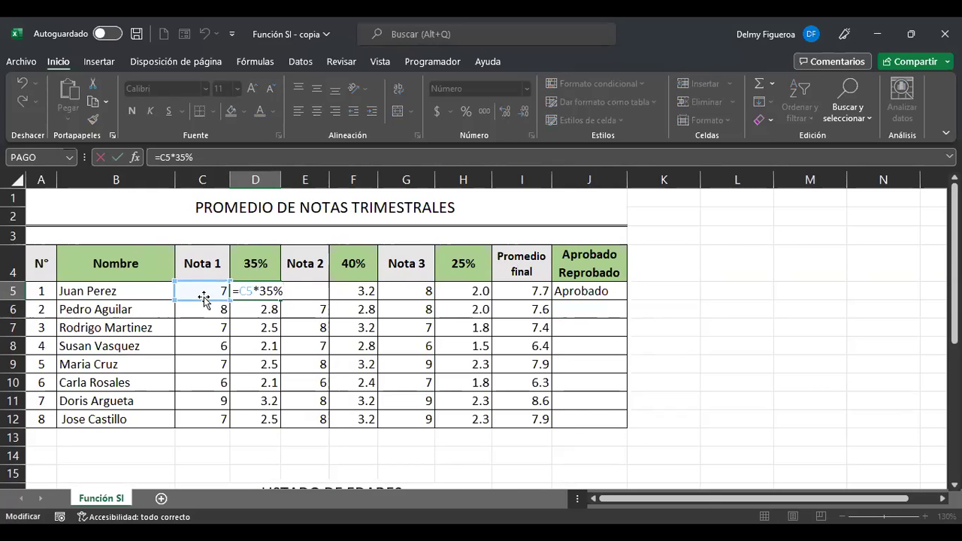
key("Return")
left_click(309, 290)
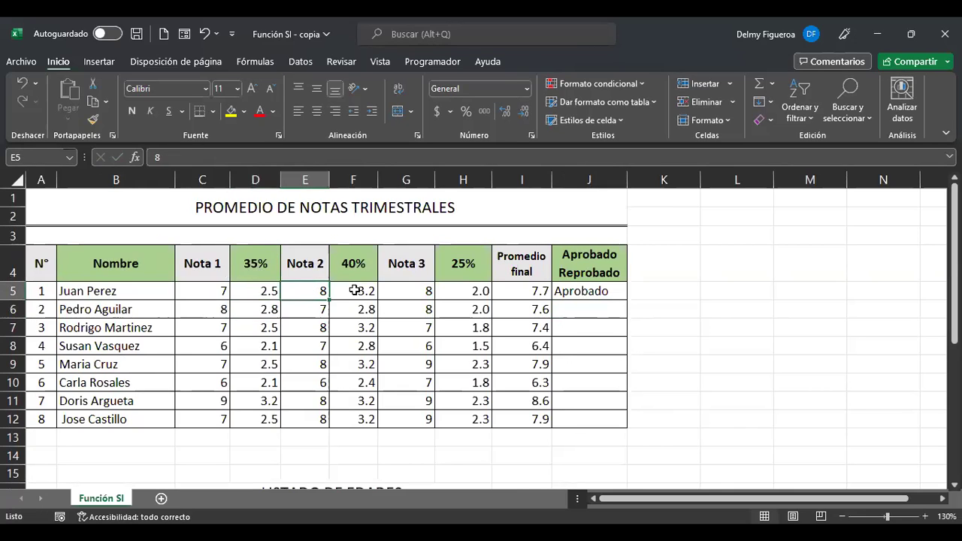
left_click(355, 291)
double_click(356, 290)
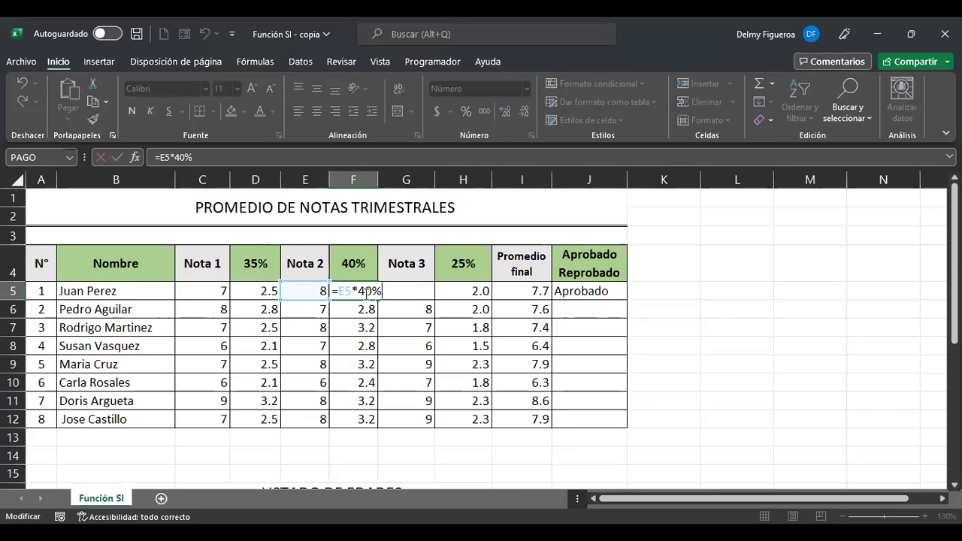
key("Return")
left_click(455, 292)
double_click(455, 293)
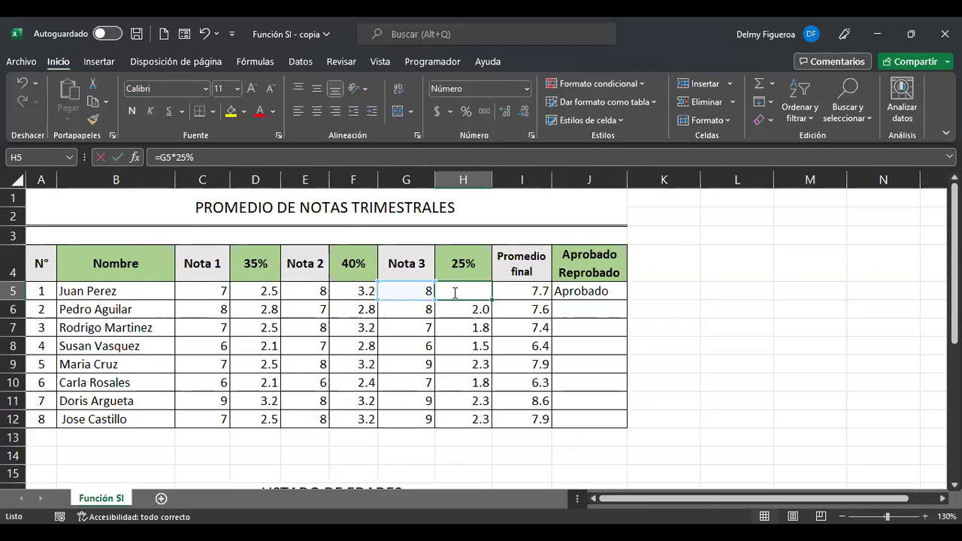
key("Return")
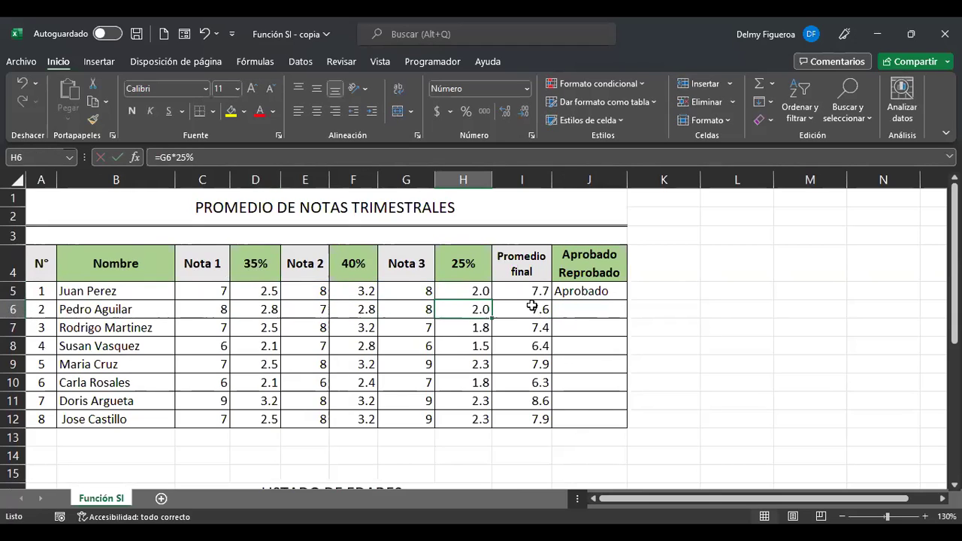
Examine the final average formula in I5, the pass/fail SI formula in J5, and the other students' averages in column I.
left_click(531, 293)
double_click(531, 292)
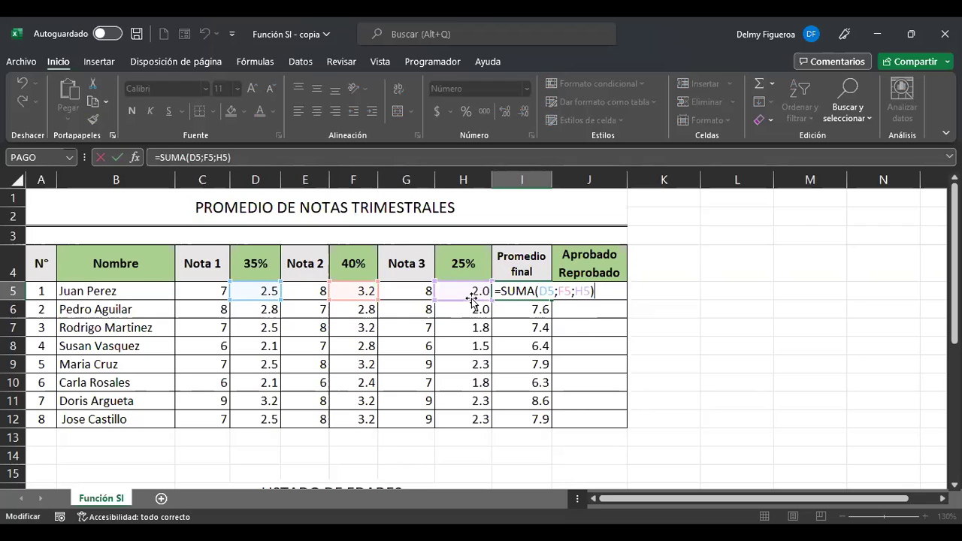
key("Return")
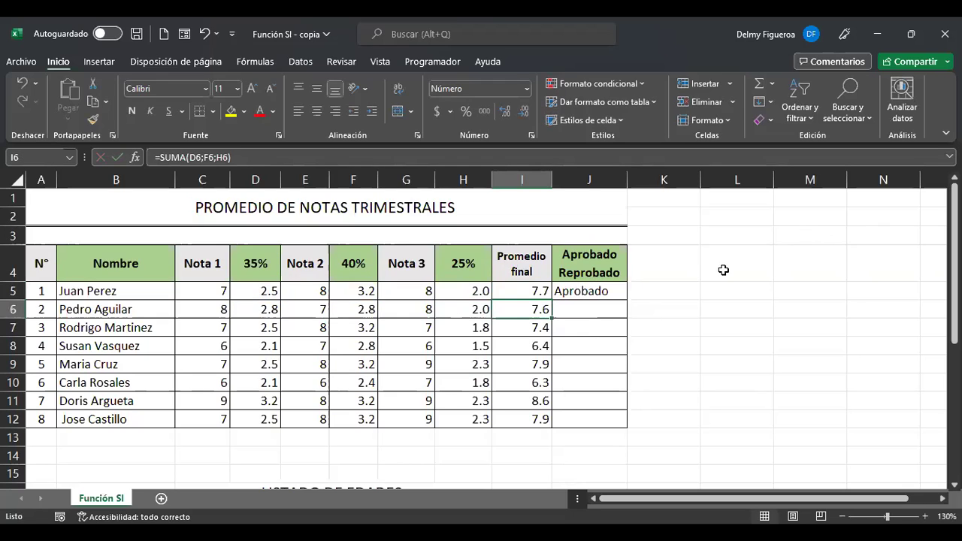
left_click(593, 290)
key("F2")
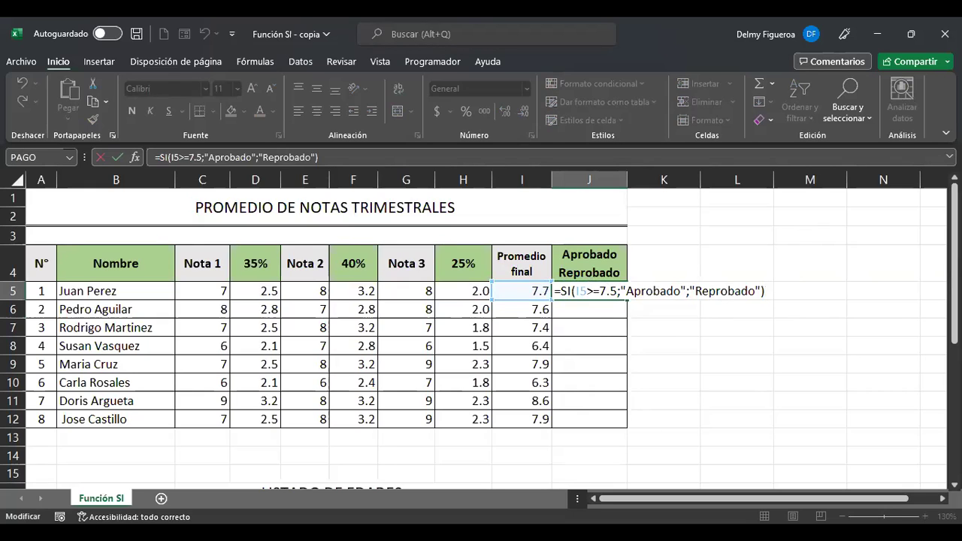
key("Return")
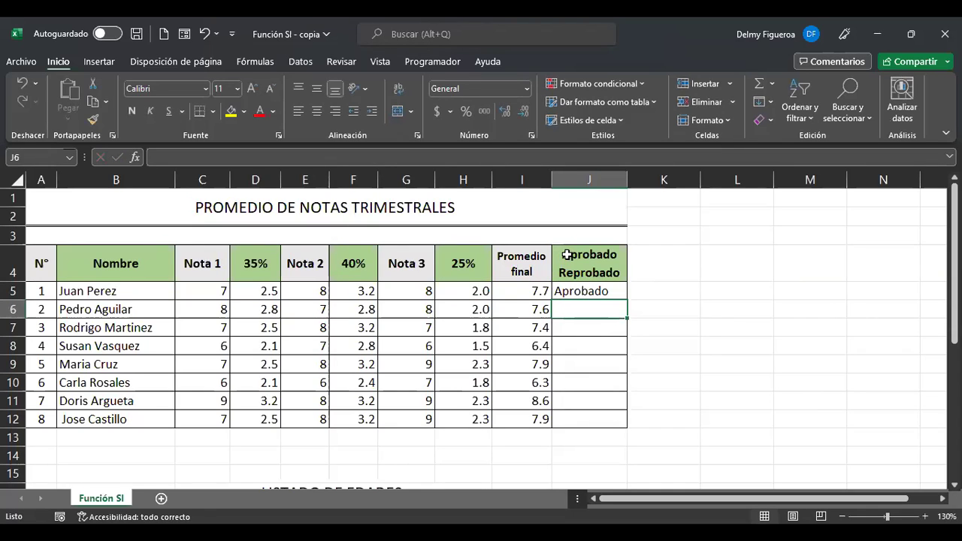
left_click(530, 327)
left_click_drag(530, 327, 530, 342)
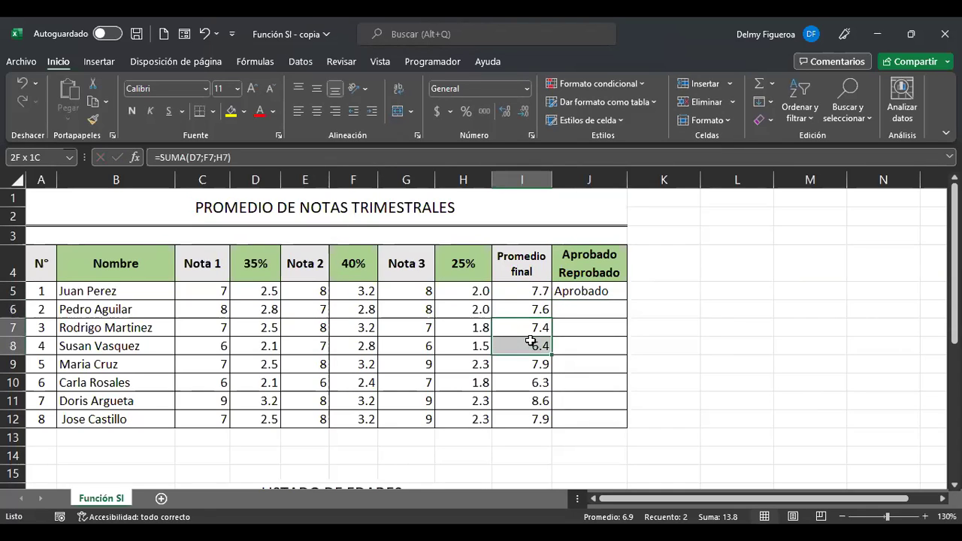
left_click(535, 382)
Begin an SI formula in J6 with the logical test I6>=7.5.
left_click(587, 310)
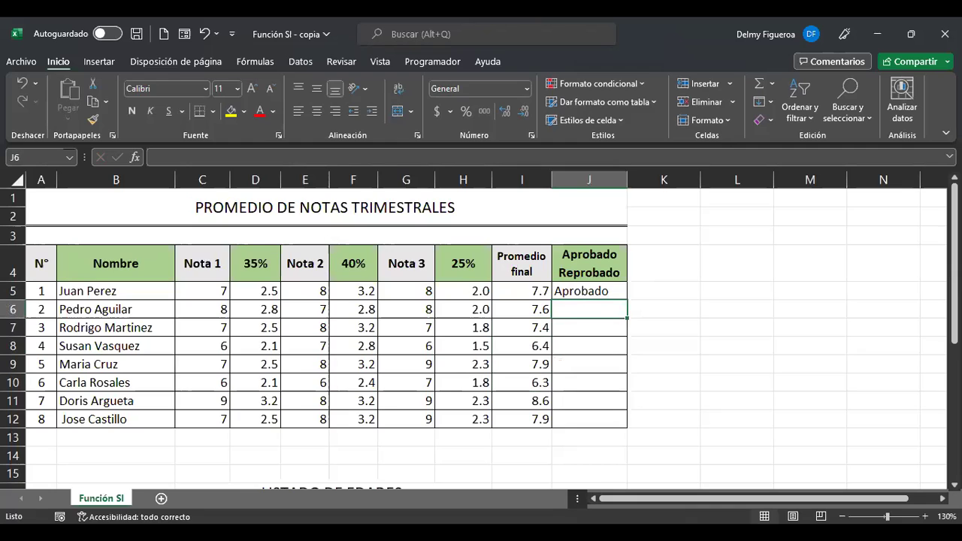
type("+")
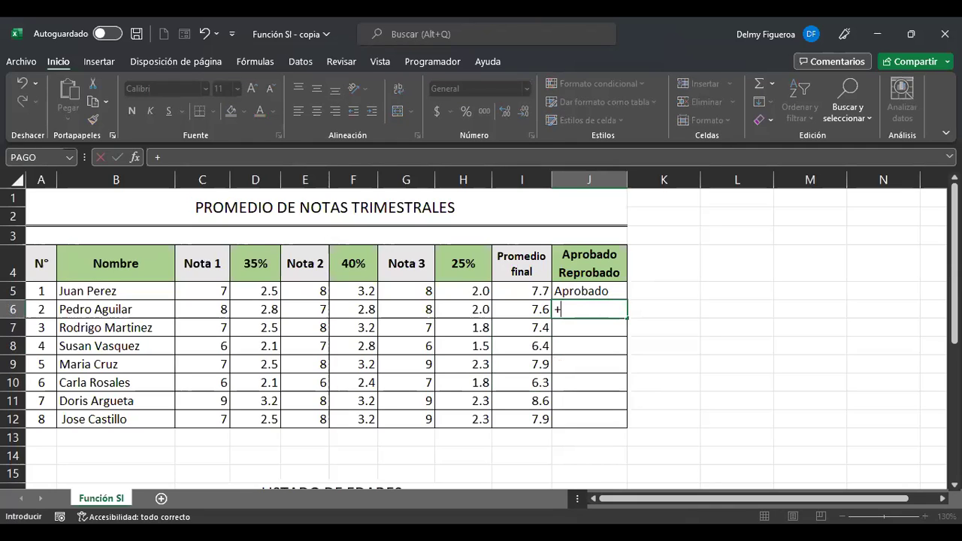
type("si")
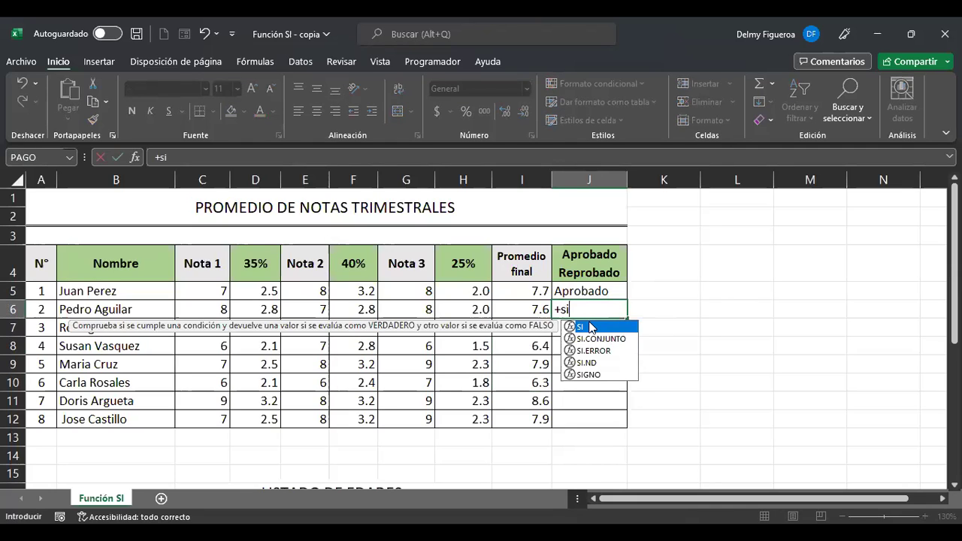
key("Tab")
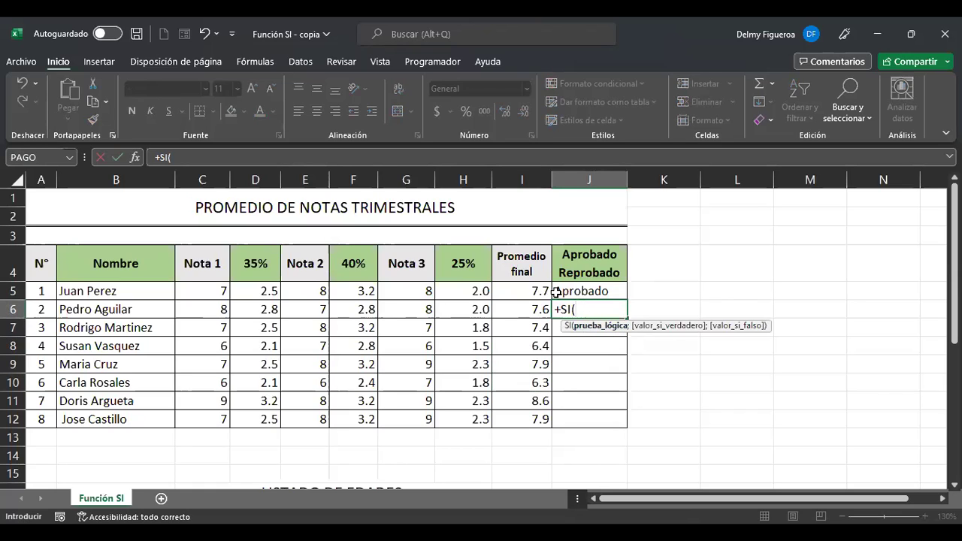
left_click(529, 311)
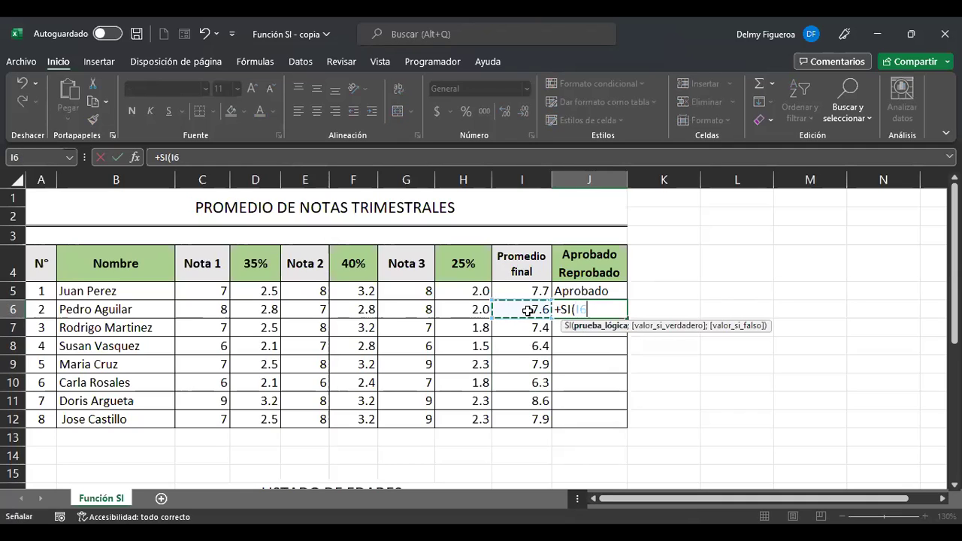
type(">=7.5")
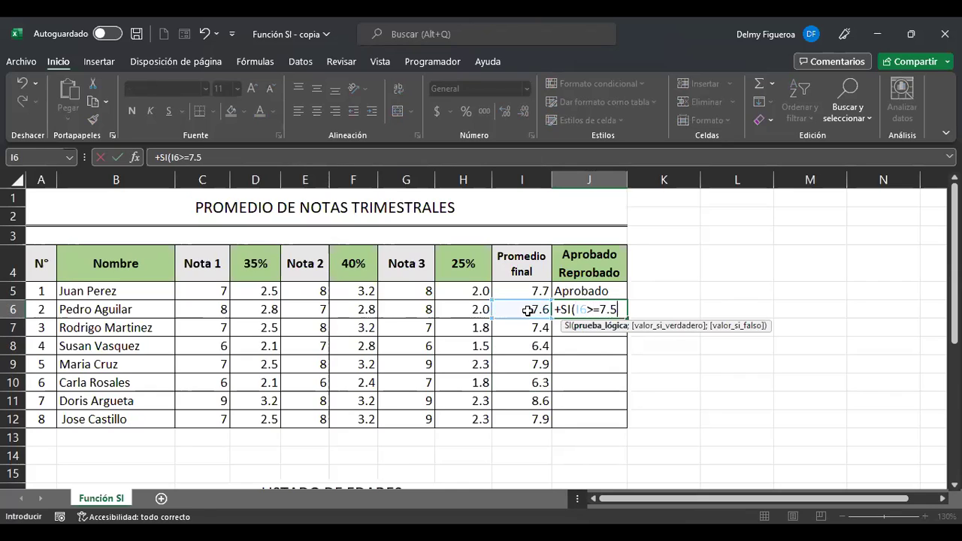
Try to commit the SI formula in J6 with only its logical test.
type(";")
key("BackSpace")
key("Return")
key("Return")
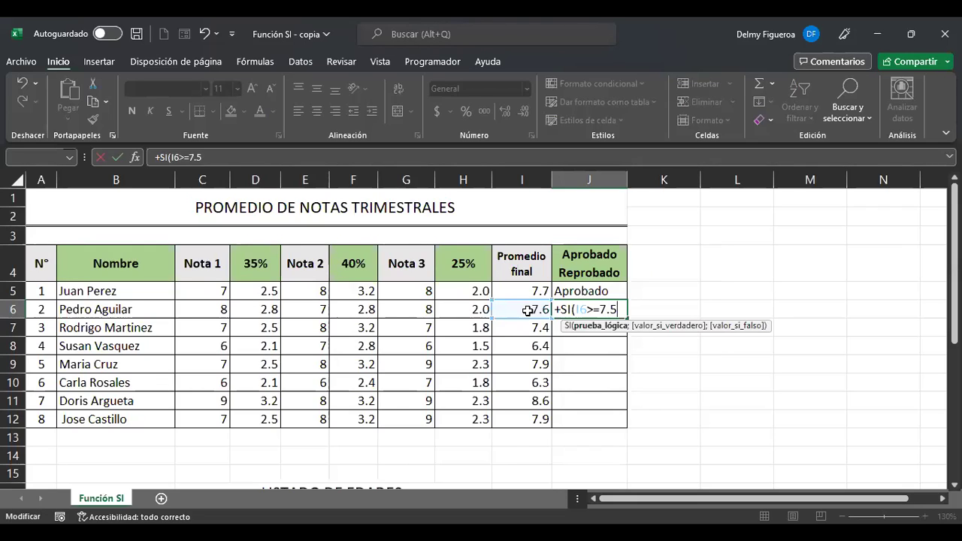
Add a semicolon after the logical test in J6's SI formula and commit it with an empty true value.
type(";")
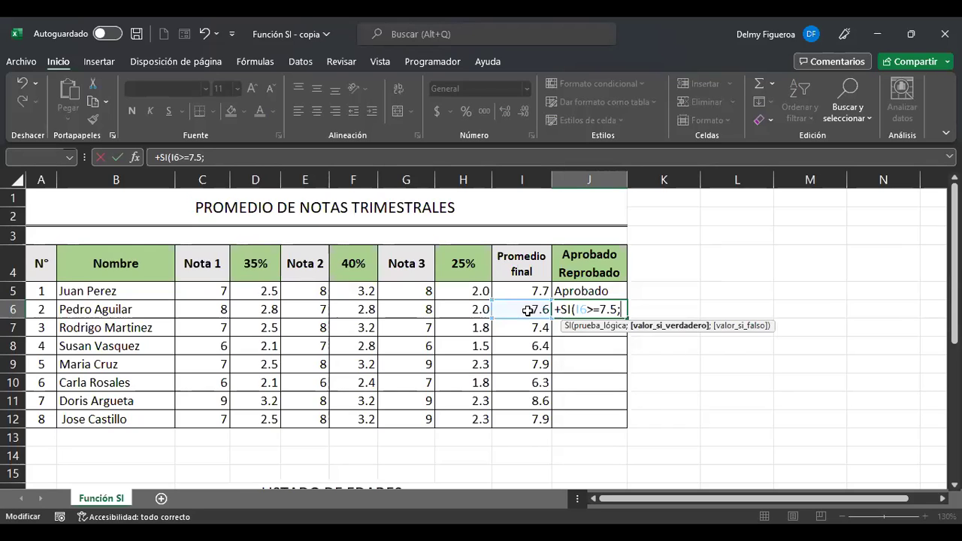
key("ctrl+Return")
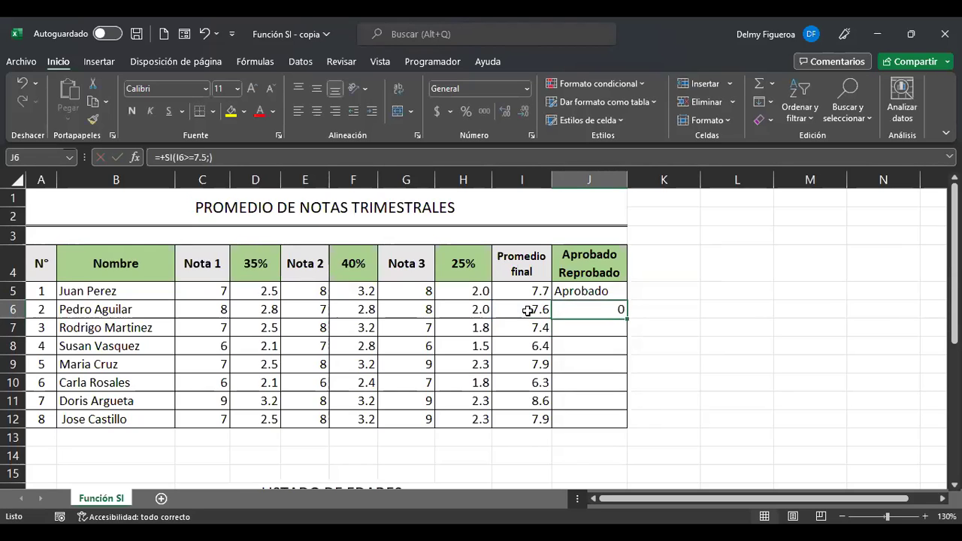
key("F2")
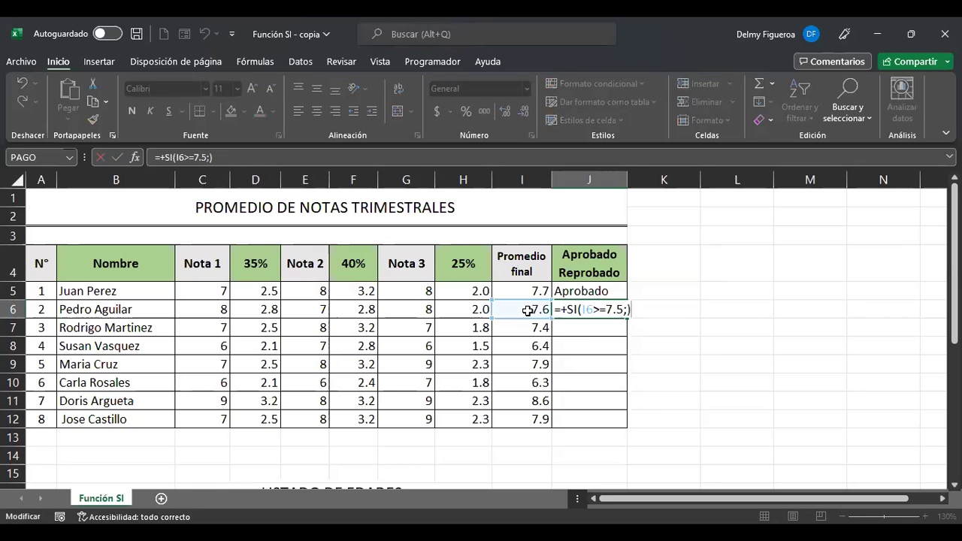
key("Escape")
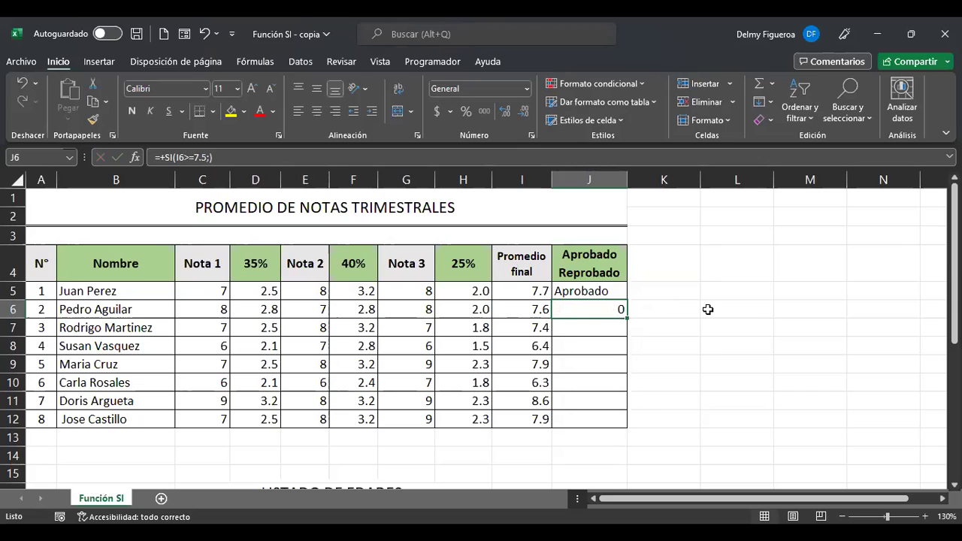
Insert "Aprobado" as the true value in J6's SI formula and commit it.
key("F2")
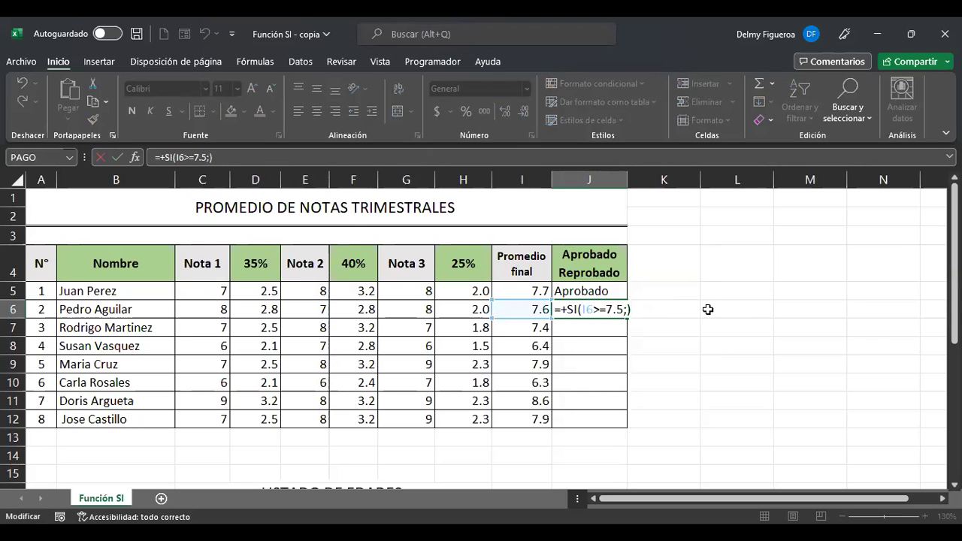
key("Left")
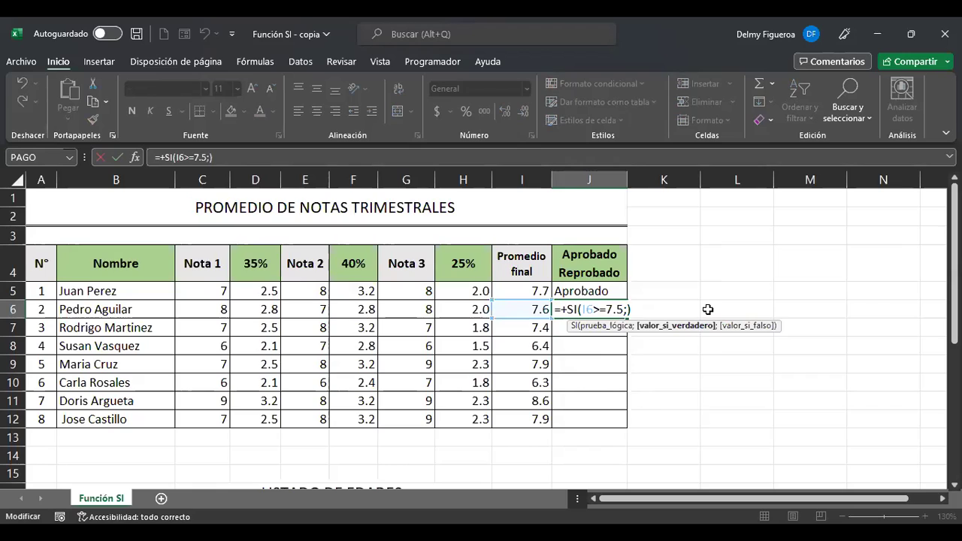
type("\"Aprobado\"")
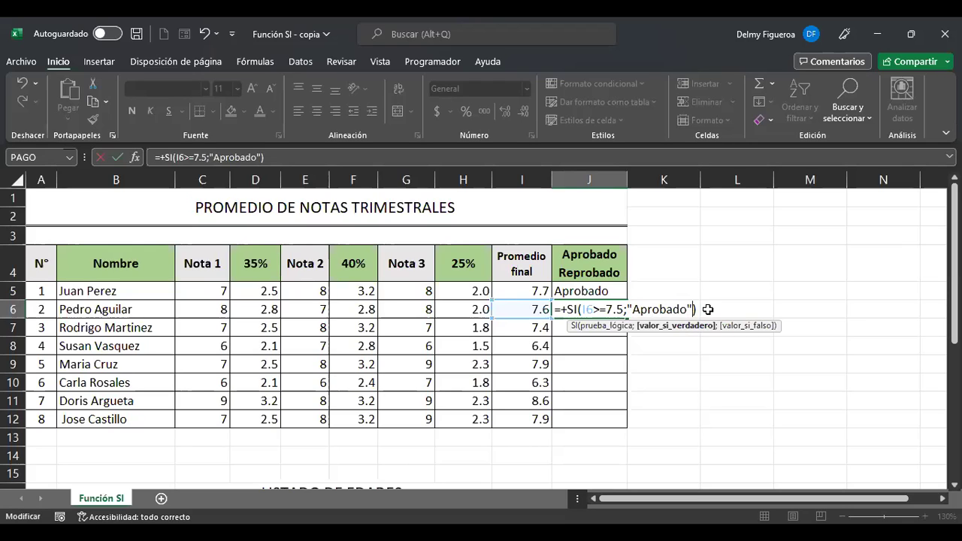
key("ctrl+Return")
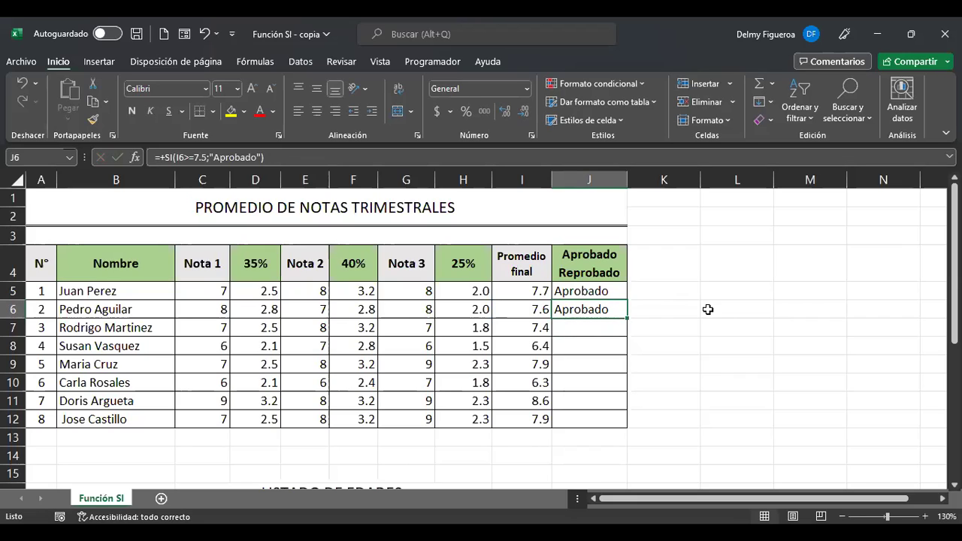
Add "Reprobado" as the false value in J6's SI formula and commit it.
key("F2")
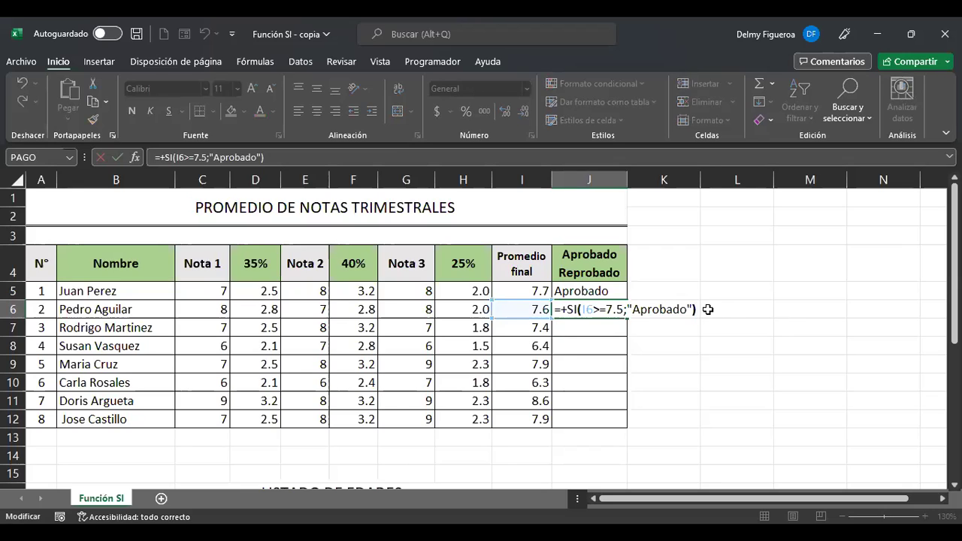
key("Left")
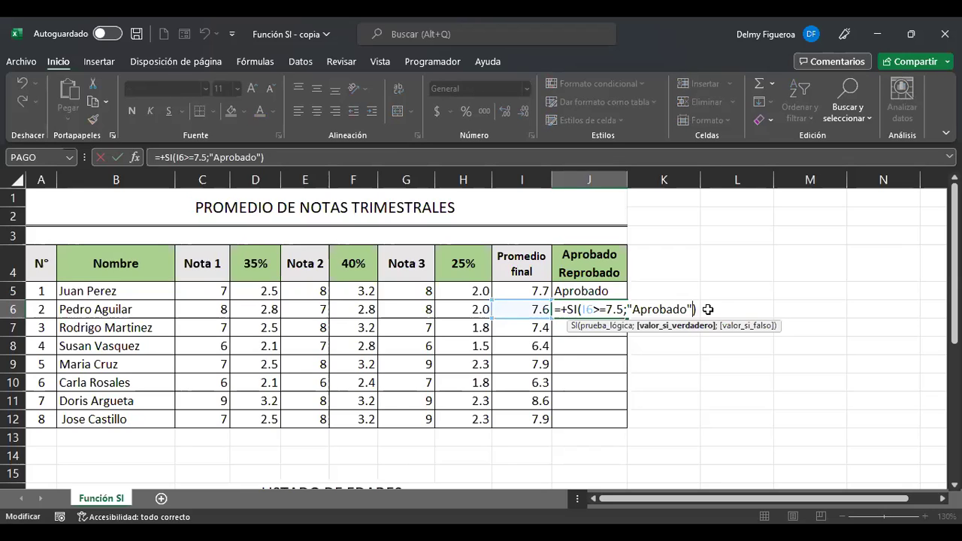
type(";")
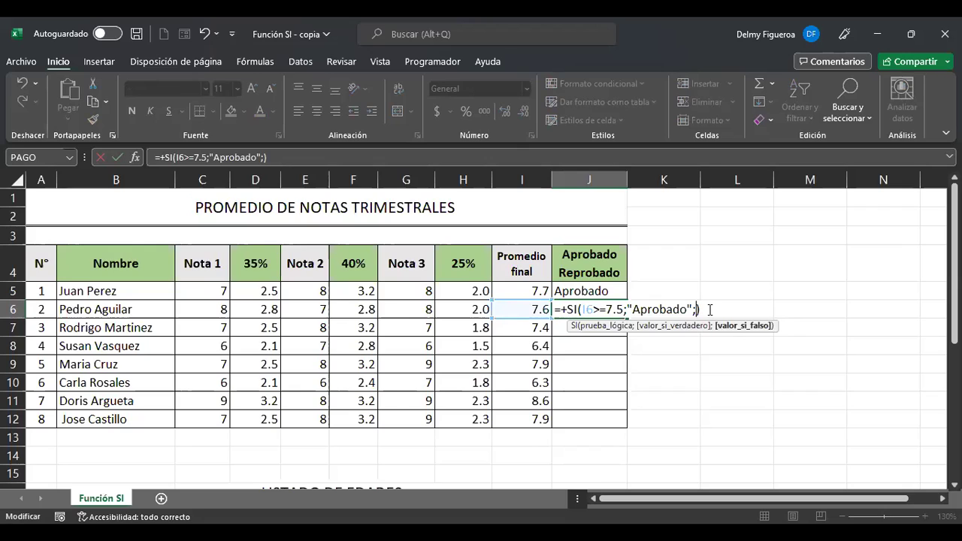
type("\"Reprobado")
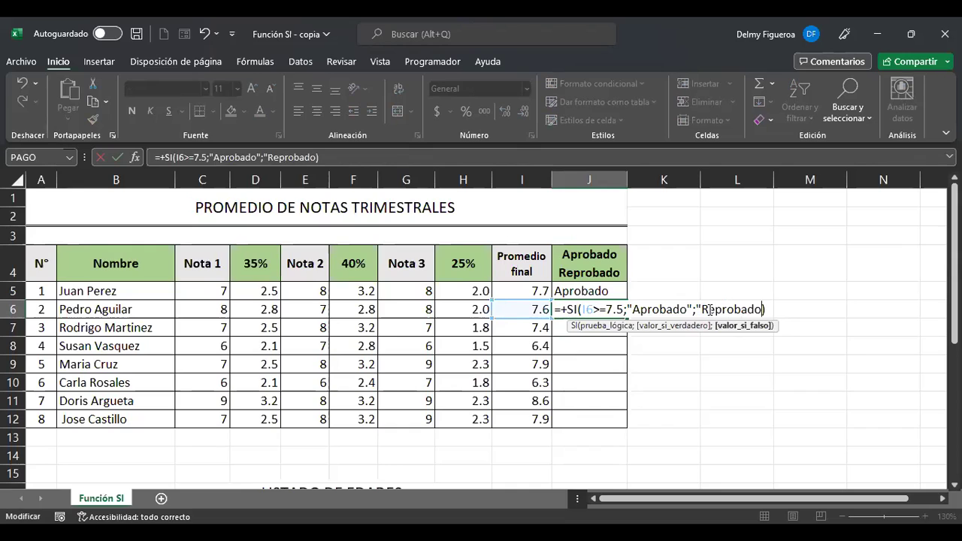
type("\"")
key("Return")
Copy J6's completed SI formula into J7:J12 for the remaining students.
left_click(589, 308)
key("ctrl+c")
left_click_drag(590, 328, 589, 419)
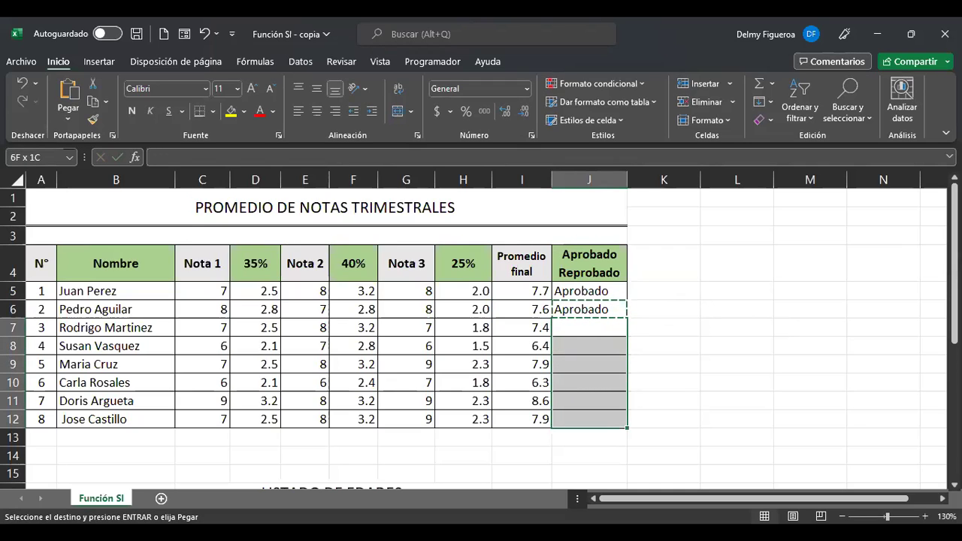
key("ctrl+v")
Check the copied SI formulas in column J against the final averages, from row 6 to row 10.
left_click(590, 309)
left_click(590, 328)
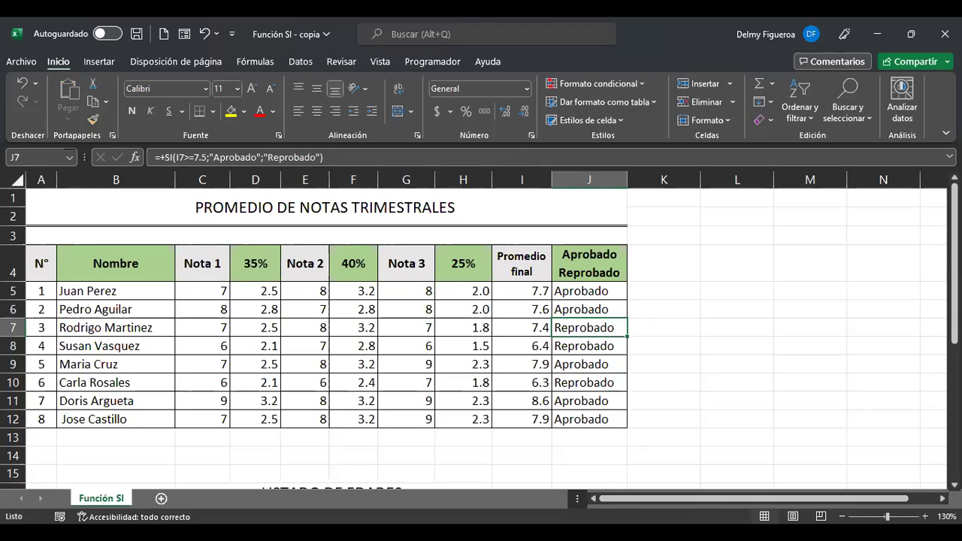
left_click(522, 328)
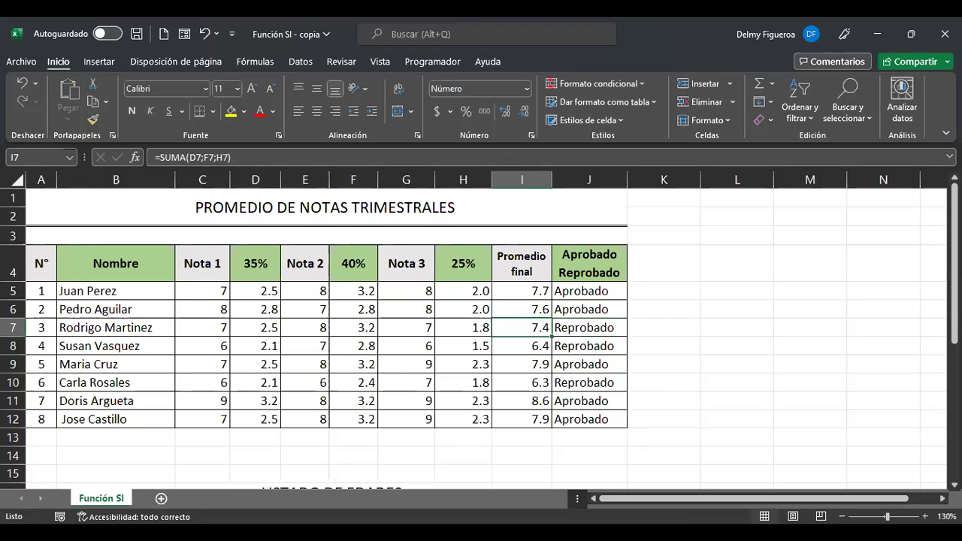
key("Right")
key("Down")
key("Down")
key("Down")
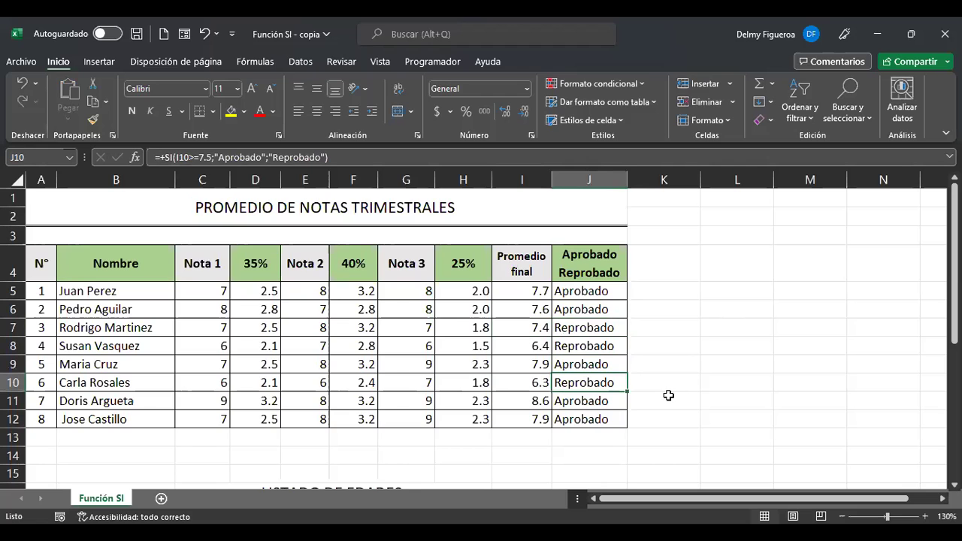
Examine the existing SI formula in G19 of the LISTADO DE EDADES table.
scroll(666, 397, "down", 4)
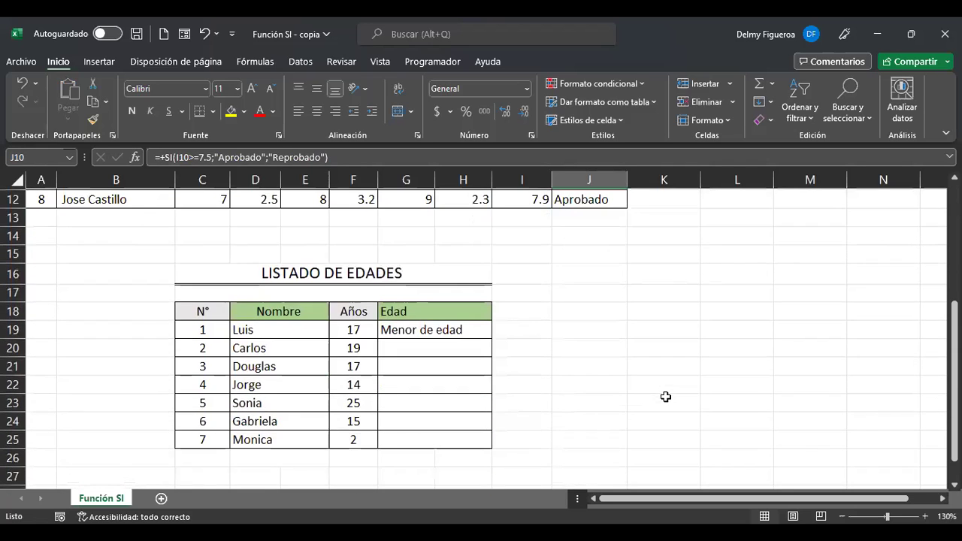
left_click(450, 346)
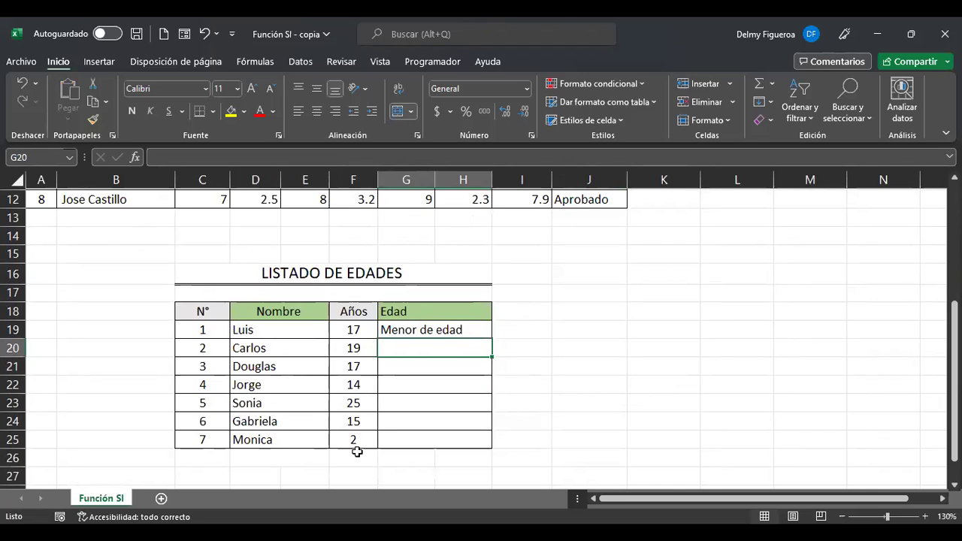
left_click(421, 328)
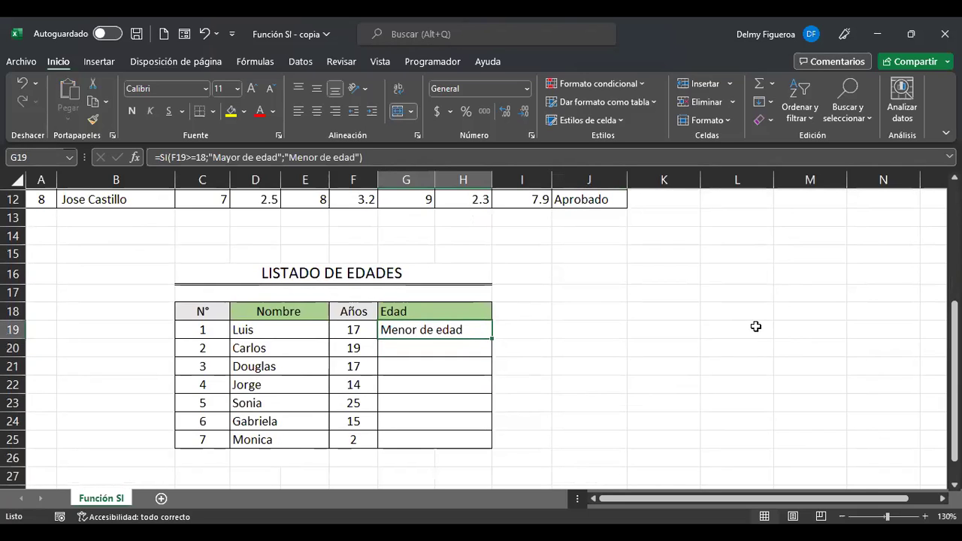
key("F2")
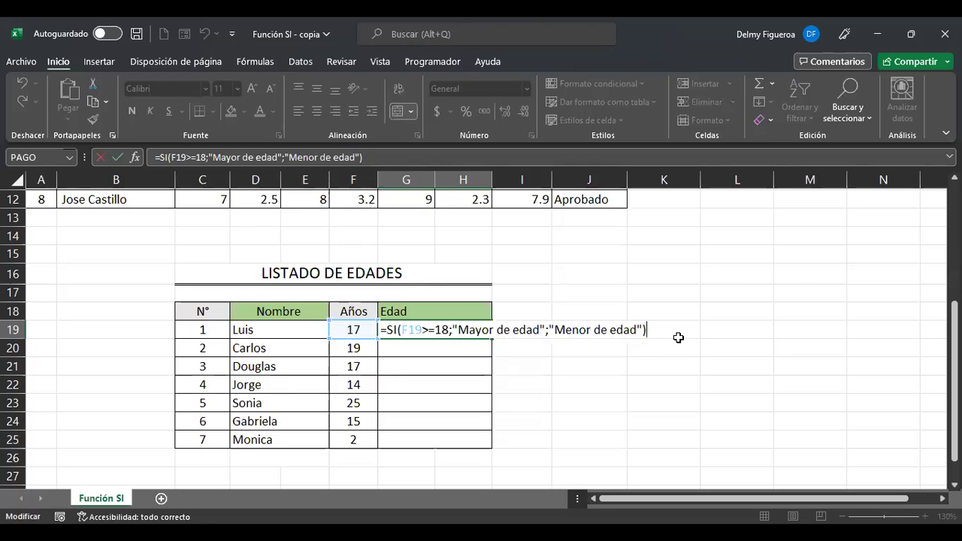
key("Return")
Enter an SI formula in G20 that tests F20>=18 and returns "Mayor de edad" if true or "Menor de edad" if false.
type("+")
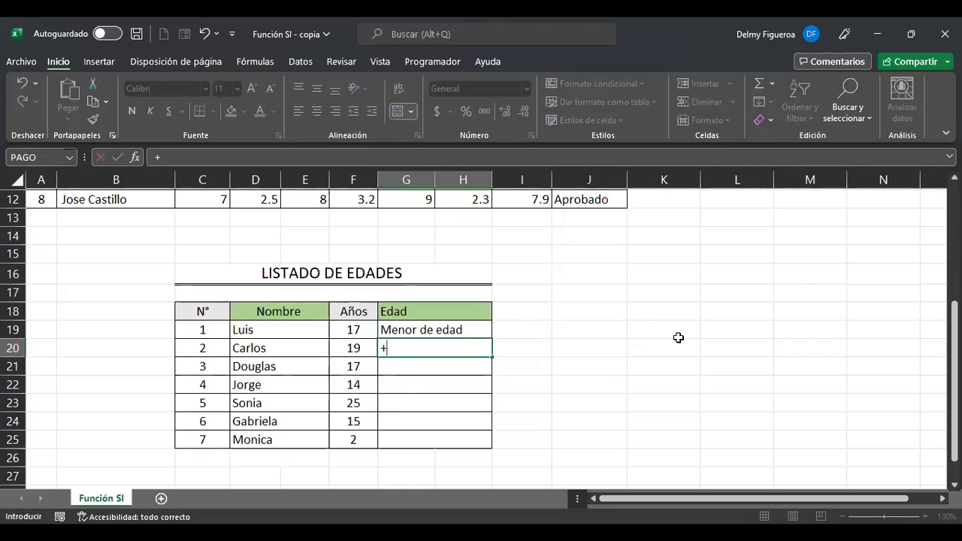
type("si")
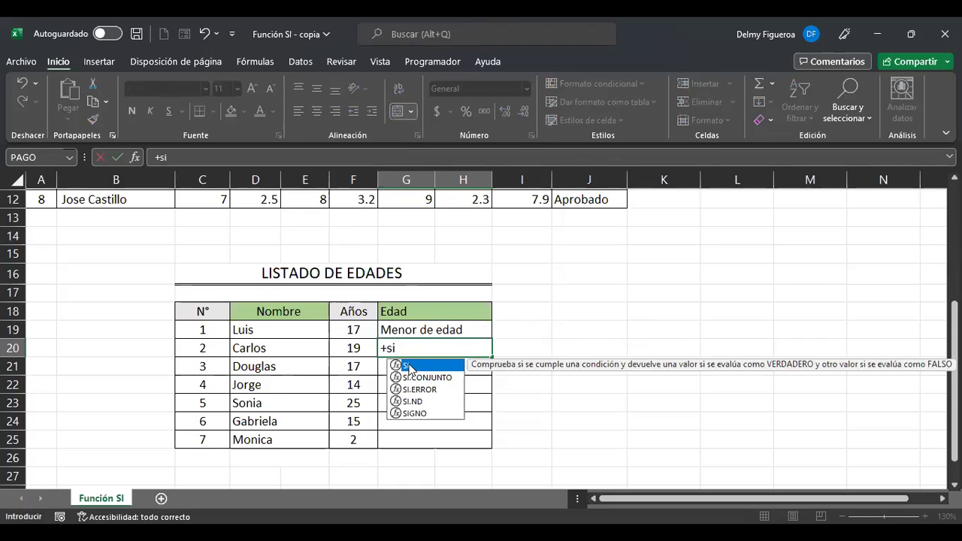
double_click(408, 366)
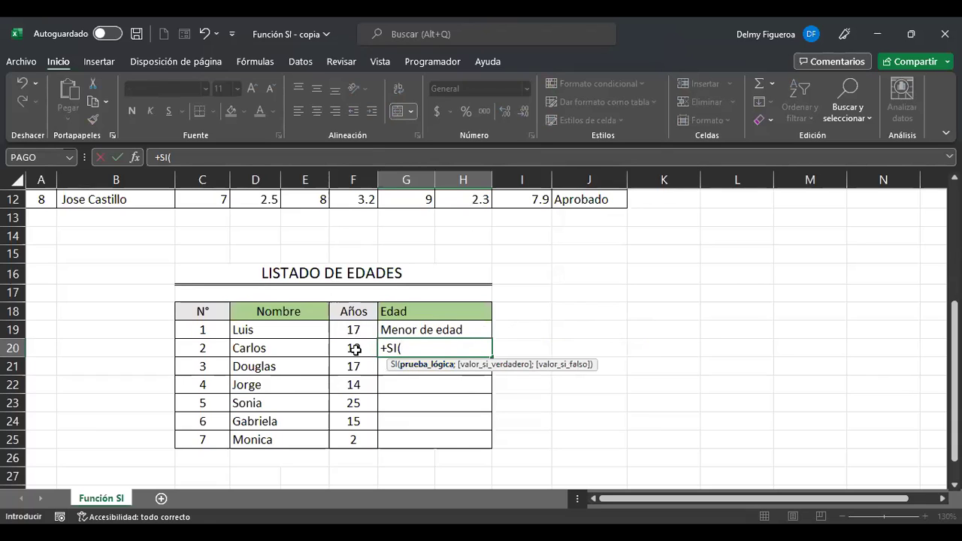
left_click(355, 349)
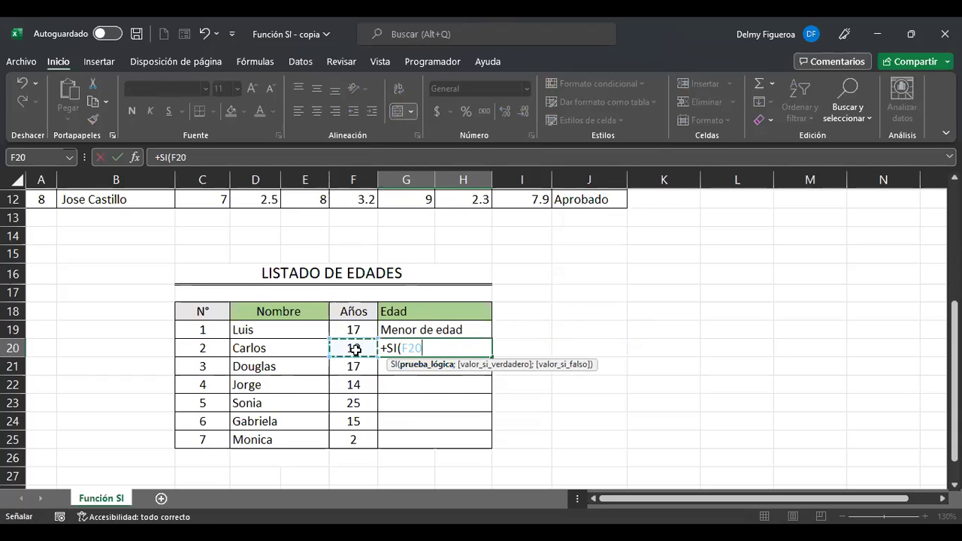
type(">=18")
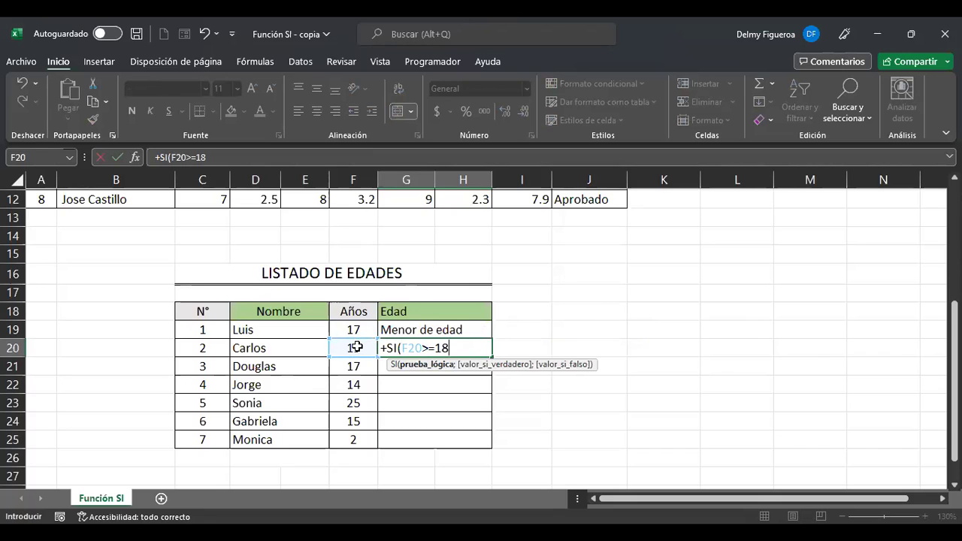
type(";")
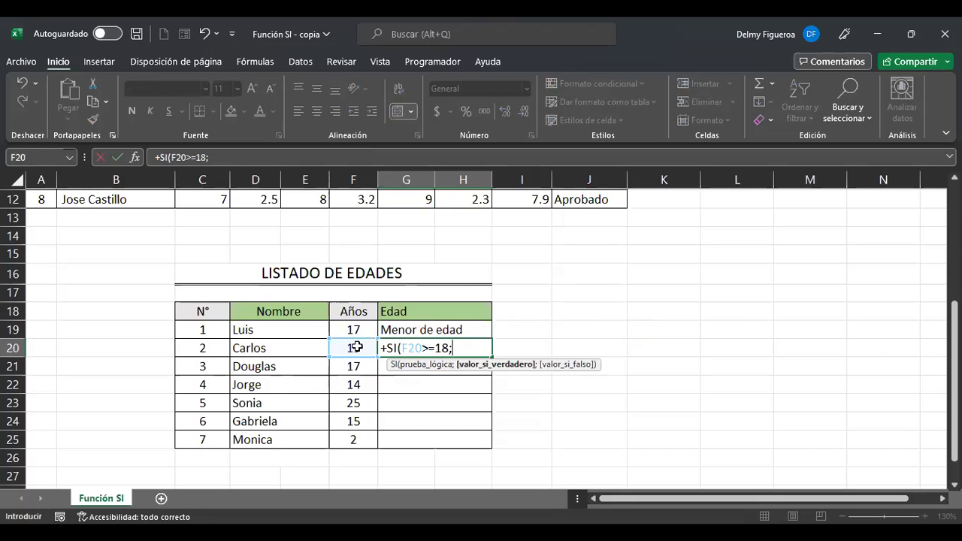
type("\"Mayor de edad\"")
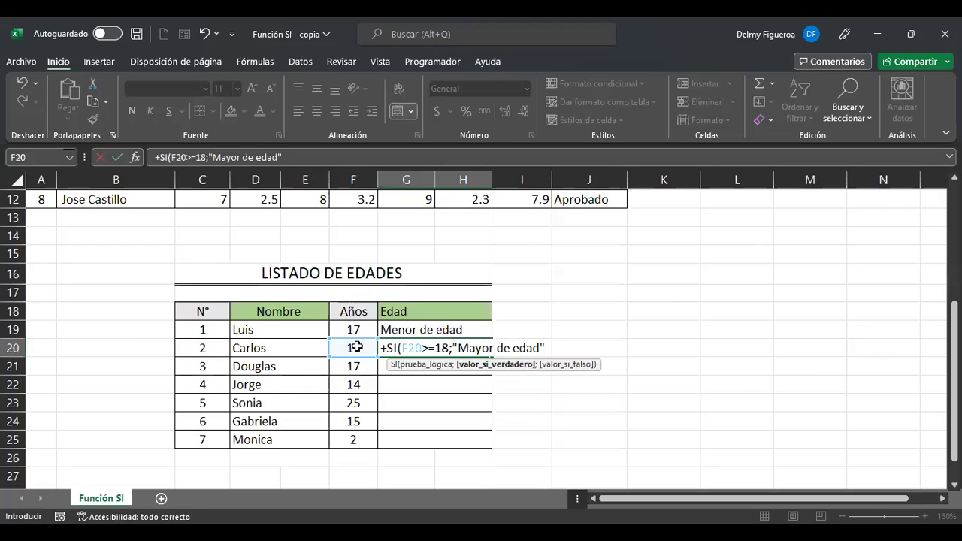
type(";")
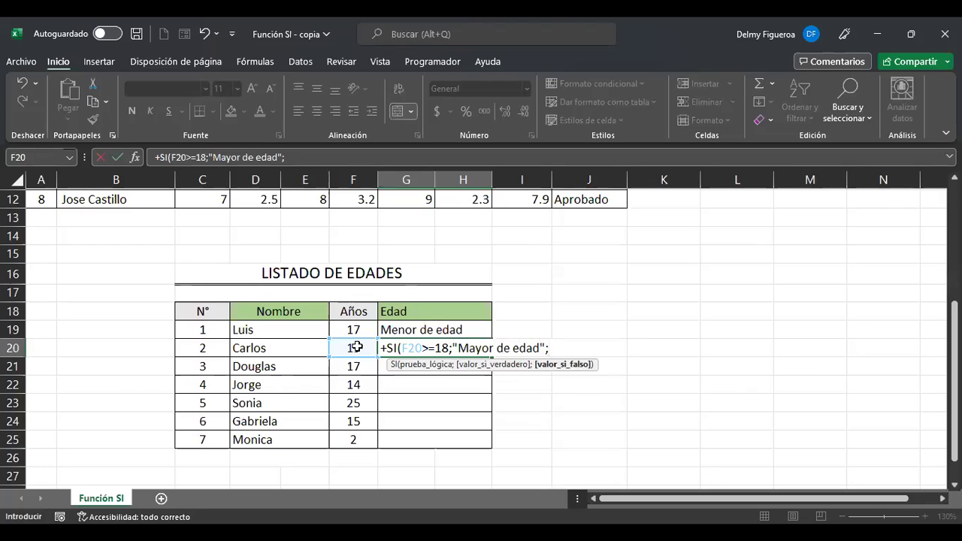
type("\"Menor de edad\"")
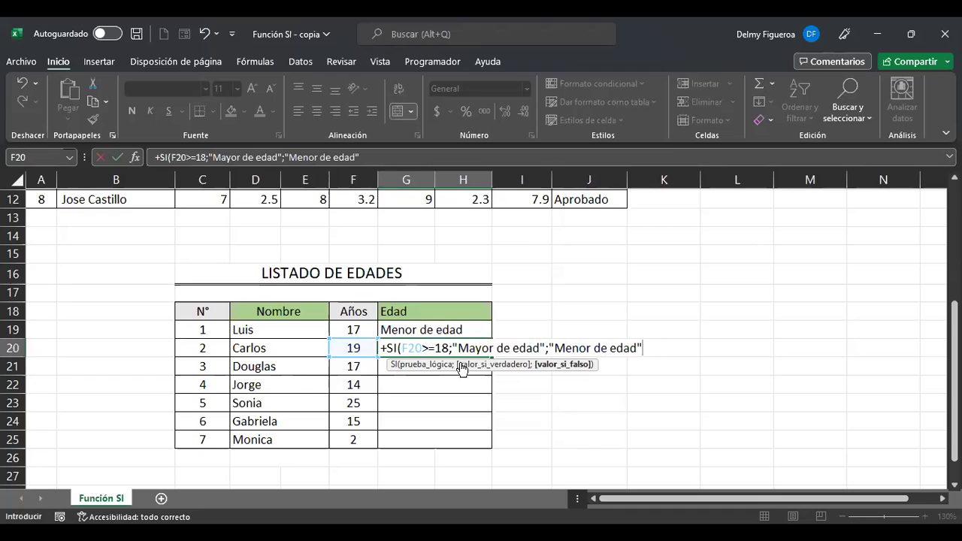
key("ctrl+Return")
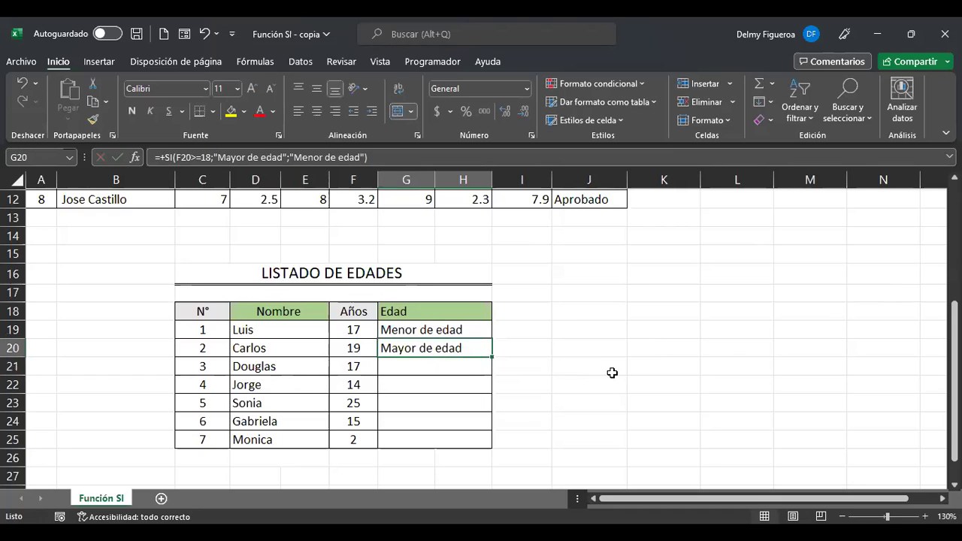
Fill G20's SI formula down the Edad column through row 25.
left_click(357, 366)
left_click(353, 384)
left_click(353, 403)
left_click(354, 421)
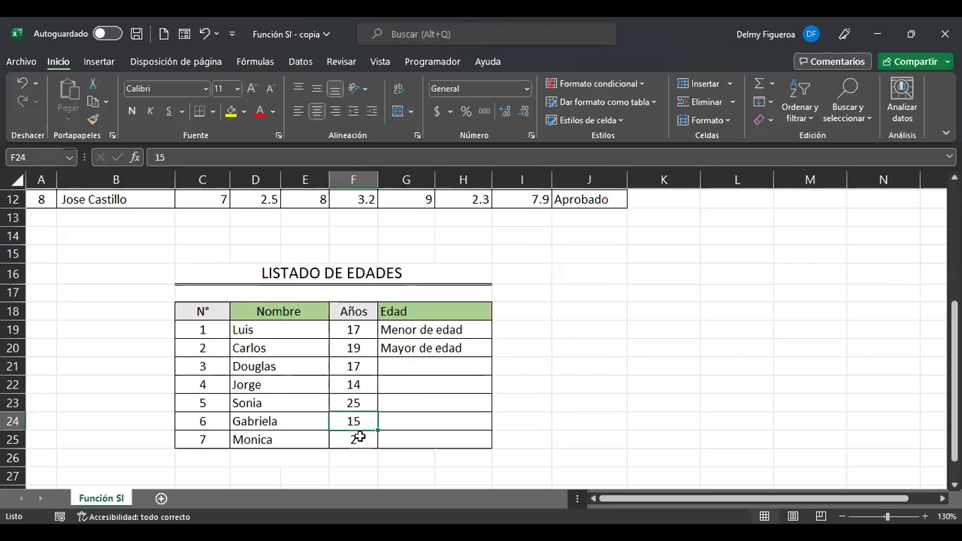
left_click(429, 350)
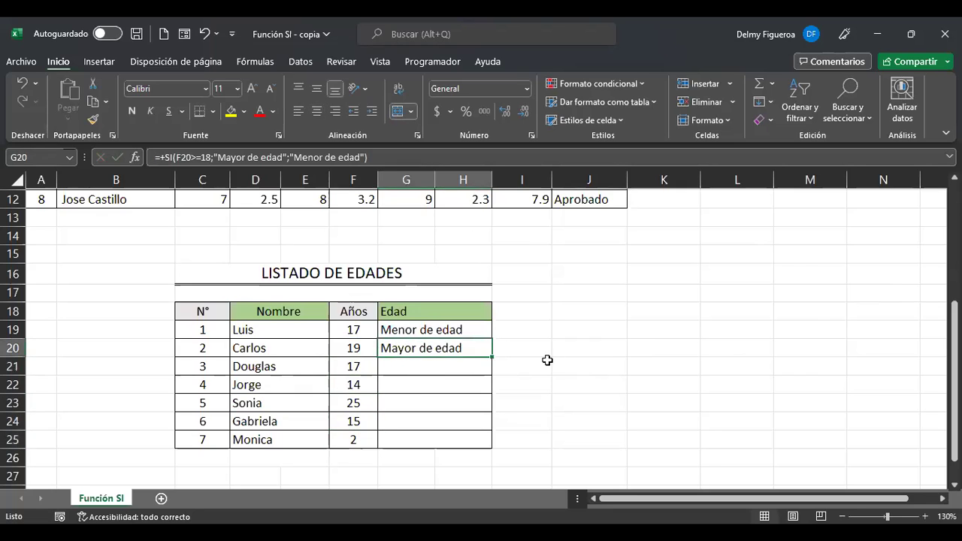
double_click(488, 358)
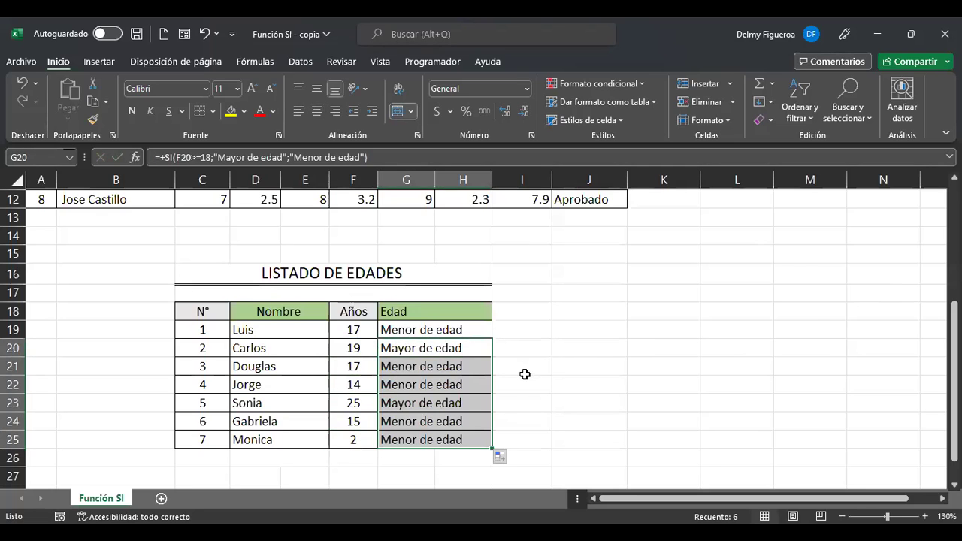
Compare each age in the Años column with its Edad result, row by row from 21 to 25.
left_click(436, 365)
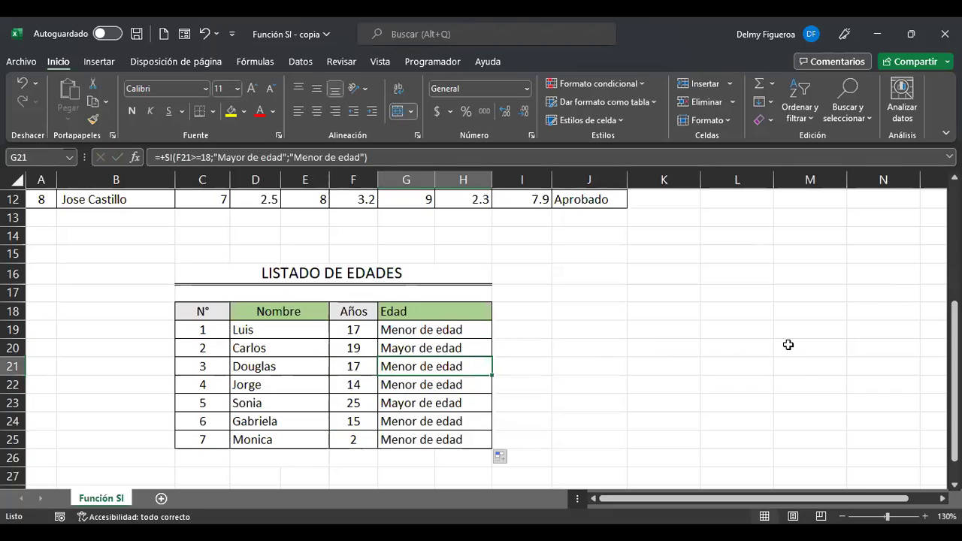
key("Left")
key("Right")
key("Down")
key("Left")
key("Right")
key("Down")
key("Left")
key("Down")
key("Right")
key("Down")
key("Left")
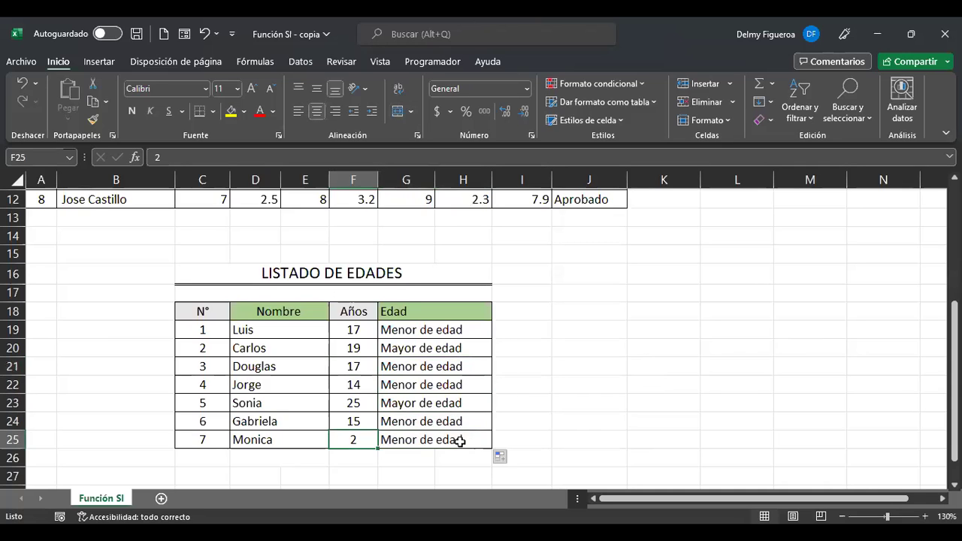
left_click(477, 365)
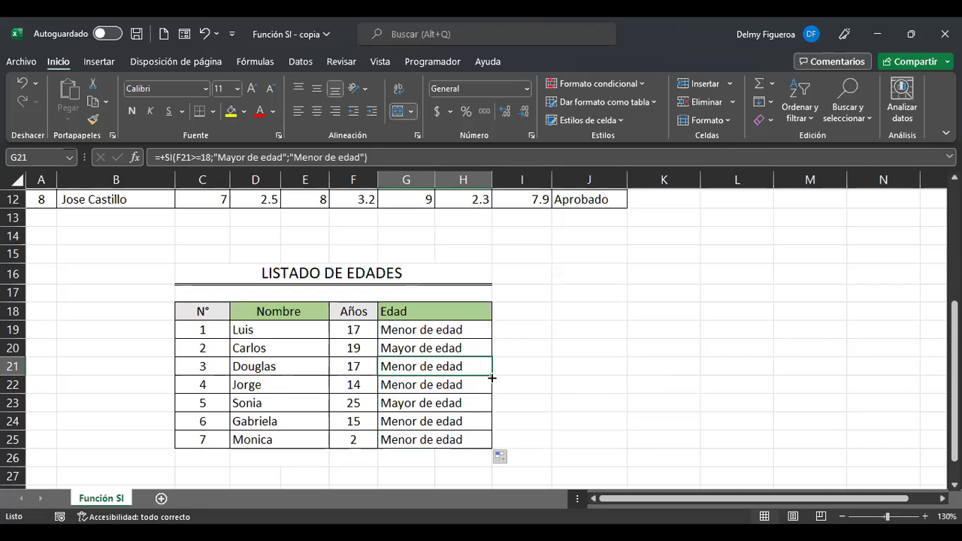
mouse_move(491, 379)
left_mouse_down()
mouse_move(648, 369)
mouse_move(498, 369)
left_mouse_up()
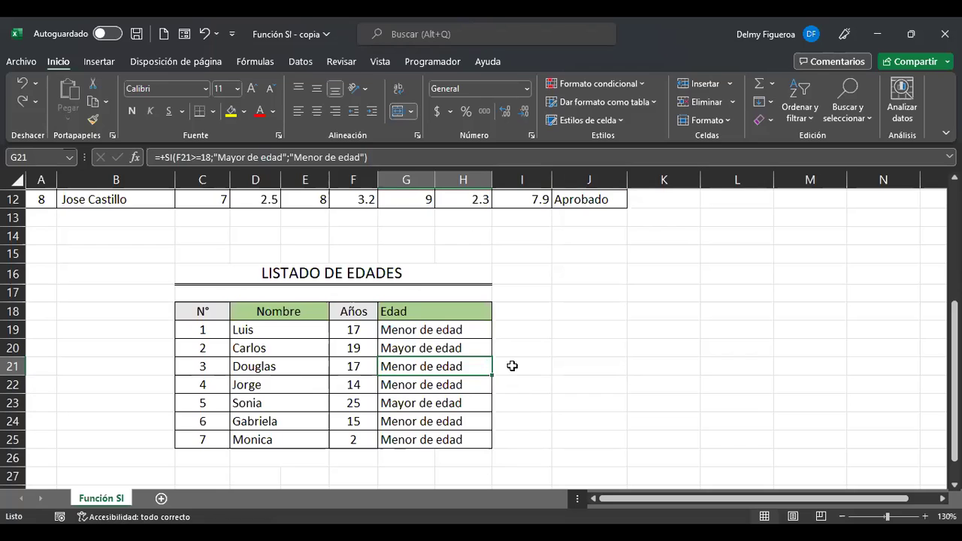
left_click(515, 364)
left_click(539, 328)
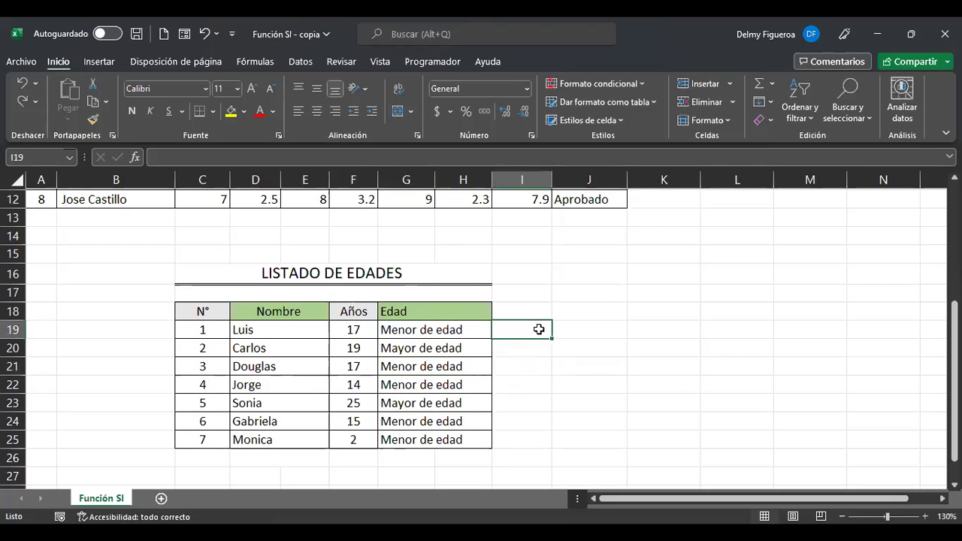
left_click(480, 349)
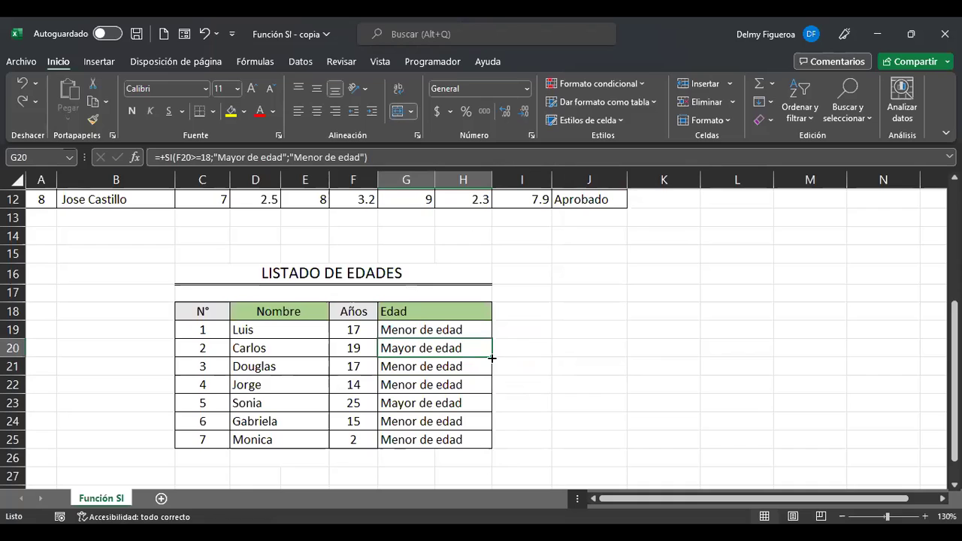
left_click(584, 385)
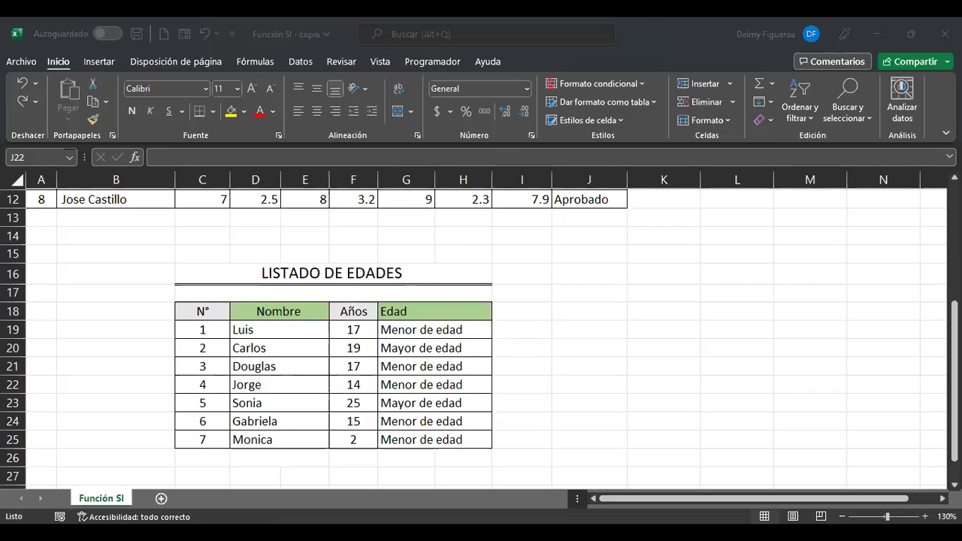
Add a new worksheet and set the font size of all its cells to 14.
key("alt+Tab")
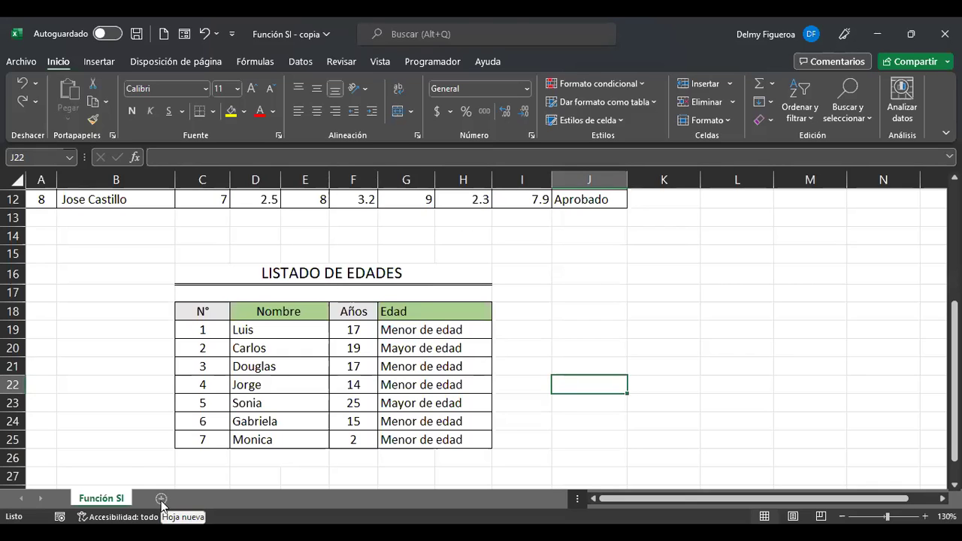
left_click(162, 500)
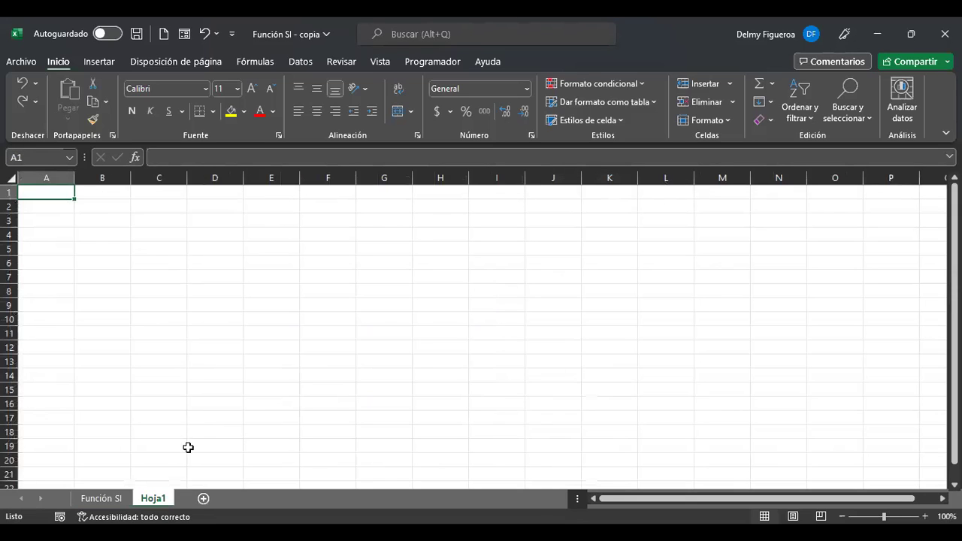
left_click(10, 179)
left_click(252, 91)
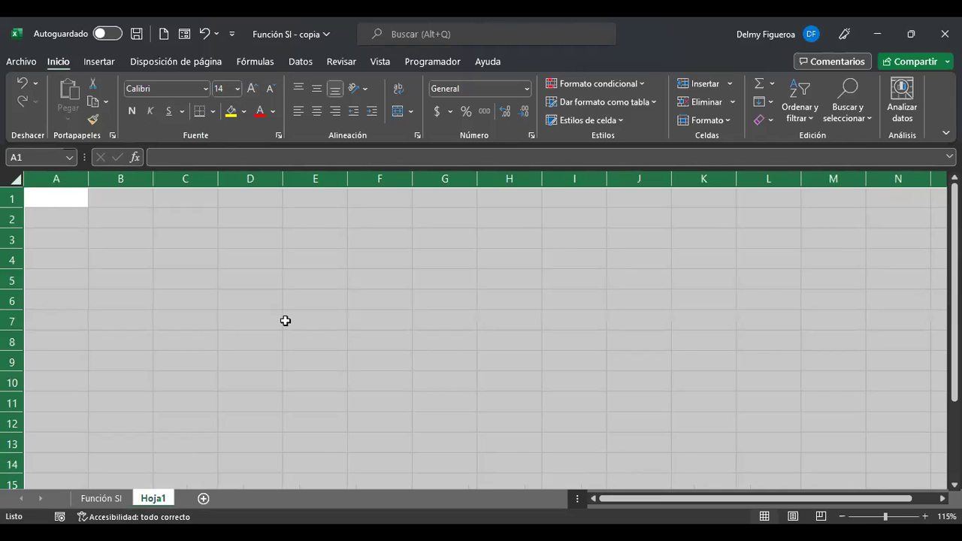
Enter the headers Gastos, Presupuesto and Real in A1:C1, with column B fitted to its text.
scroll(286, 321, "up", 1)
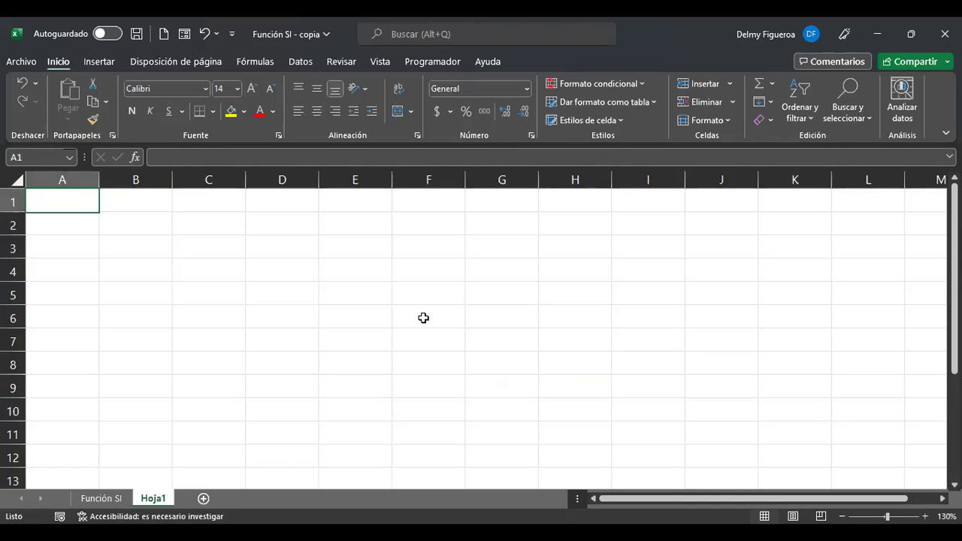
type("Gastos")
key("Tab")
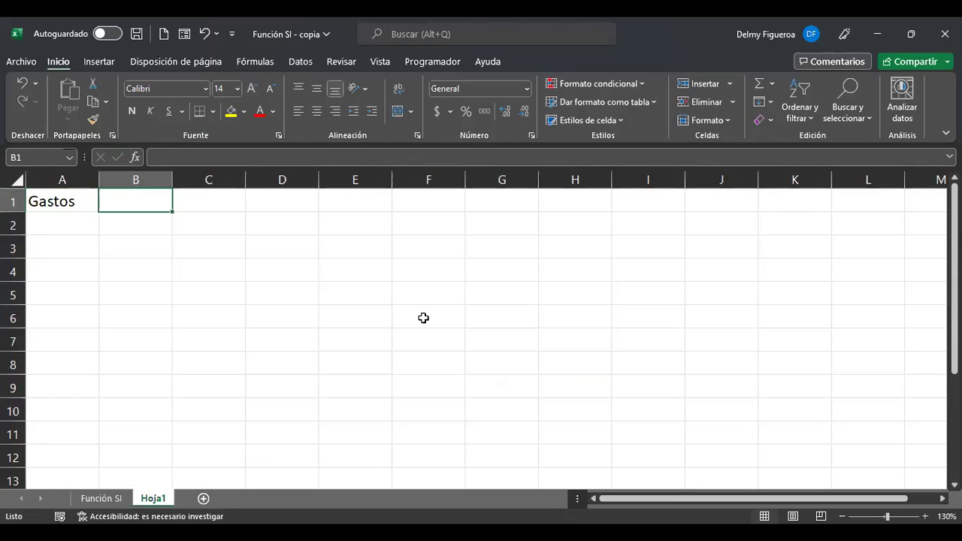
type("Presupuesto")
key("Return")
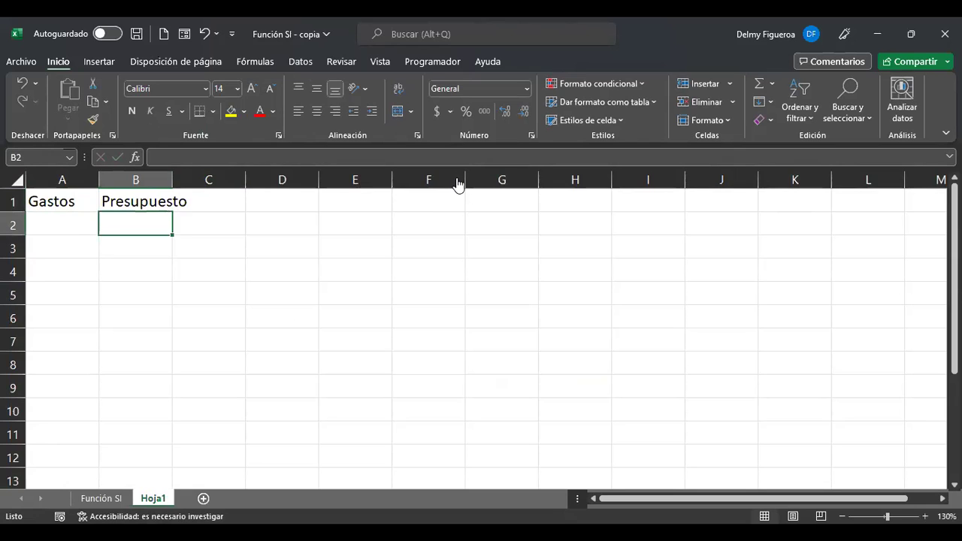
type("Real")
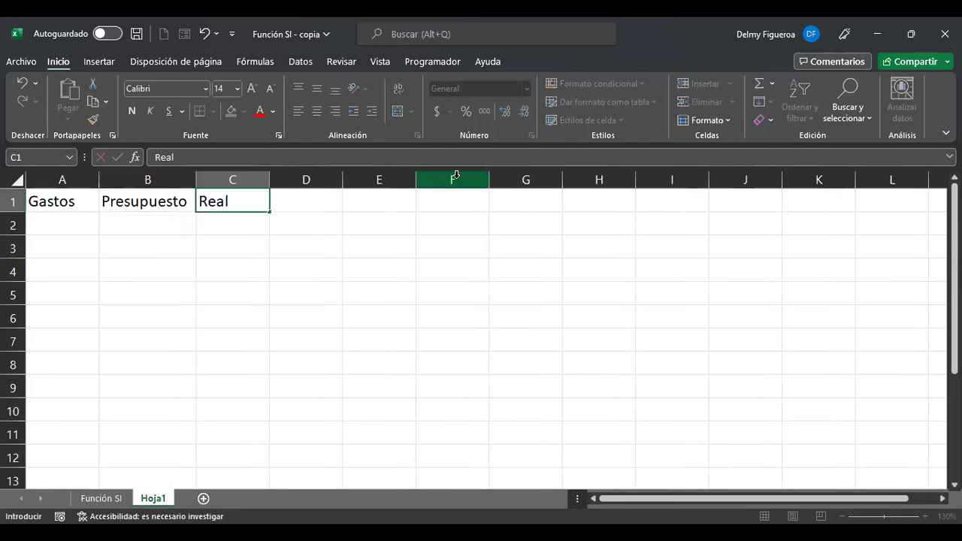
key("Return")
key("Up")
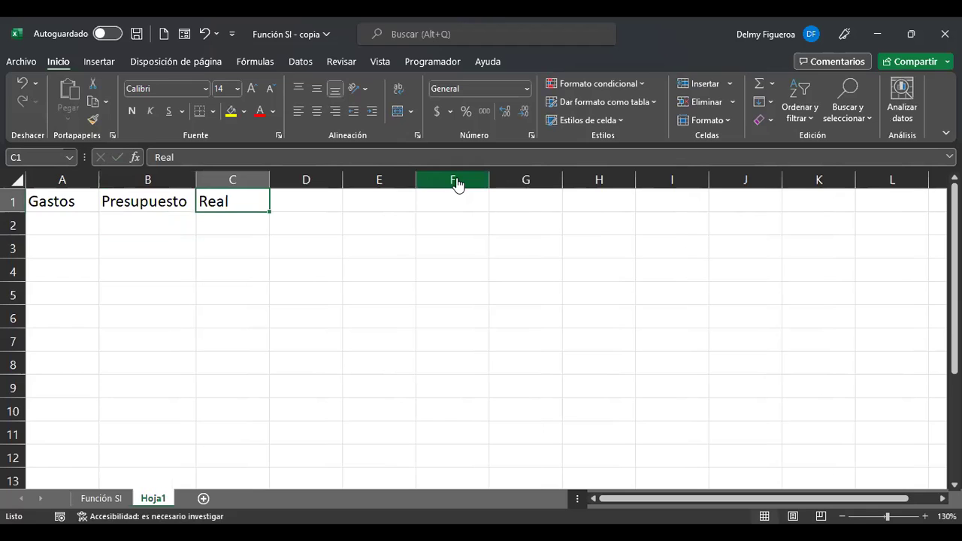
Add the headers Estado in D1 and Cantidad adicional in E1, and fit column E's width to its text.
key("Right")
type("Estado")
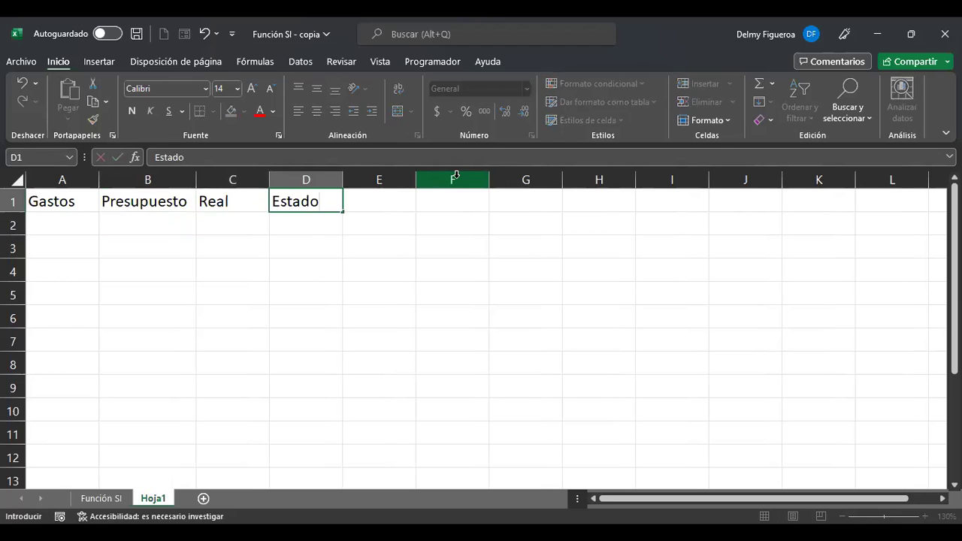
key("Return")
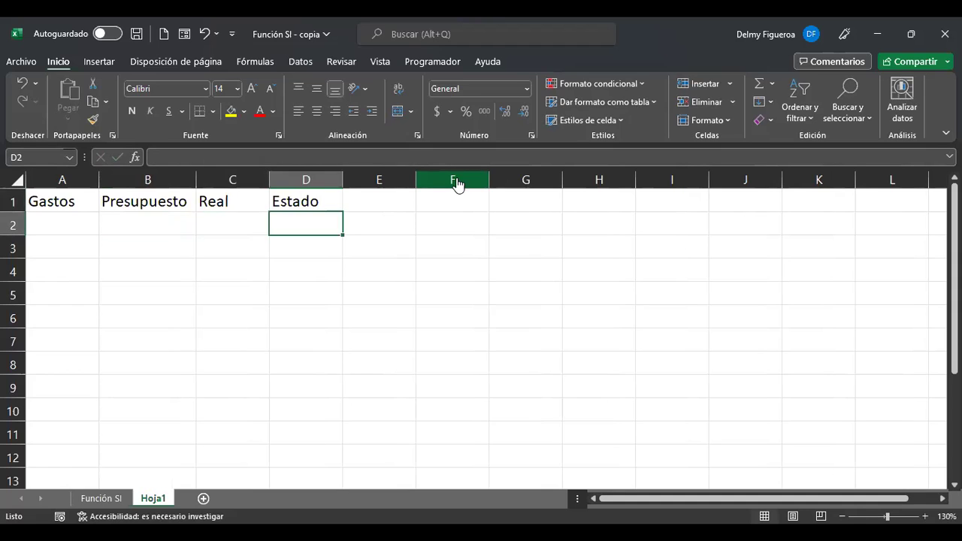
key("Up")
key("Right")
type("Cantidad adicional")
key("Return")
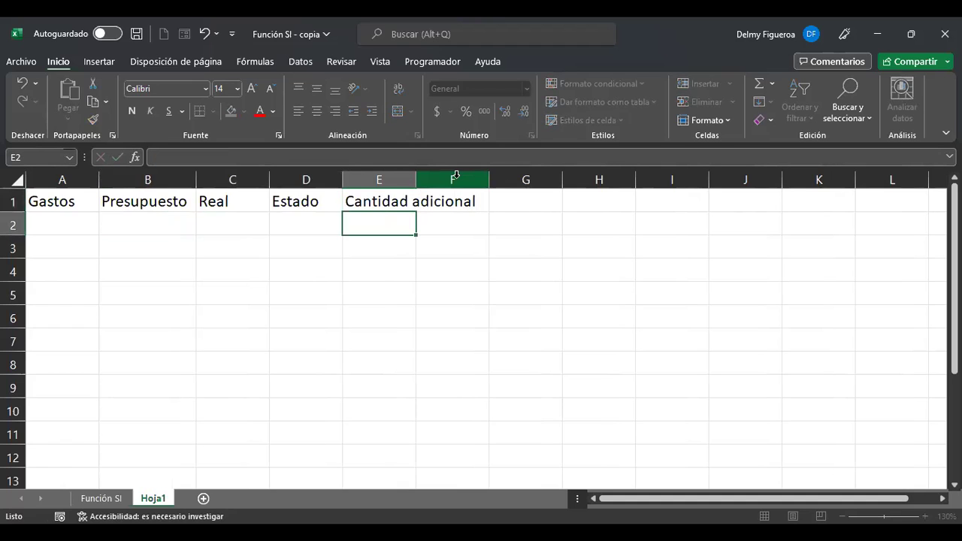
double_click(416, 179)
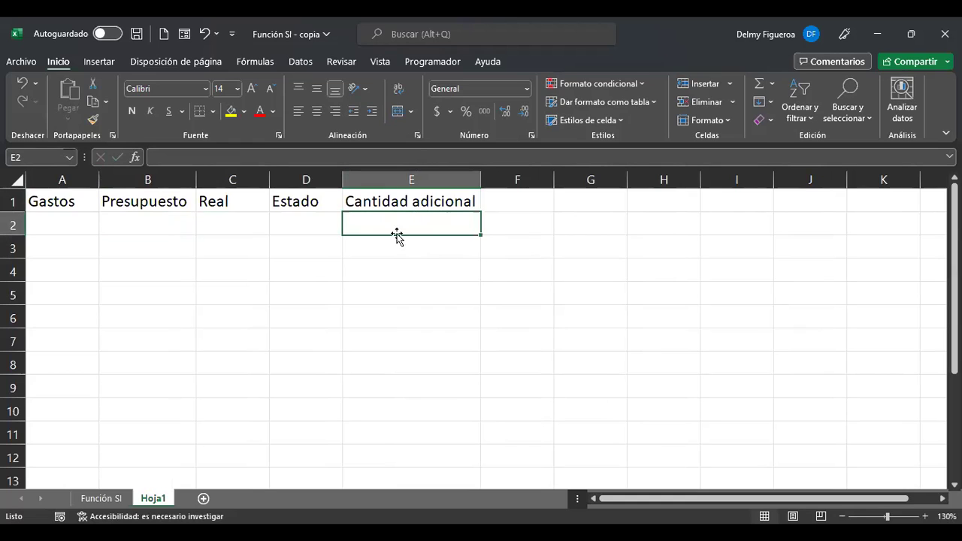
Enter "Producto 1" in A2 under Gastos and fit column A's width to its text.
left_click(154, 217)
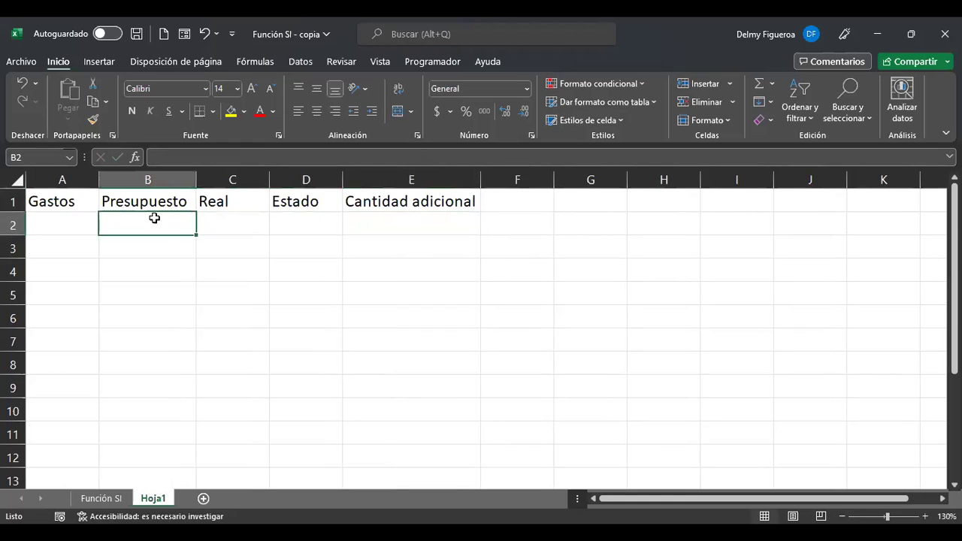
left_click(253, 222)
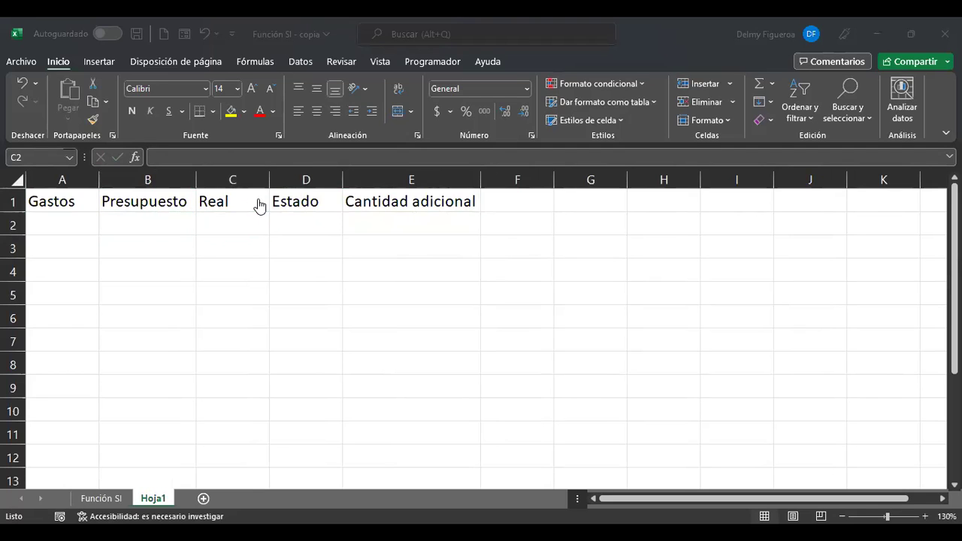
left_click(63, 224)
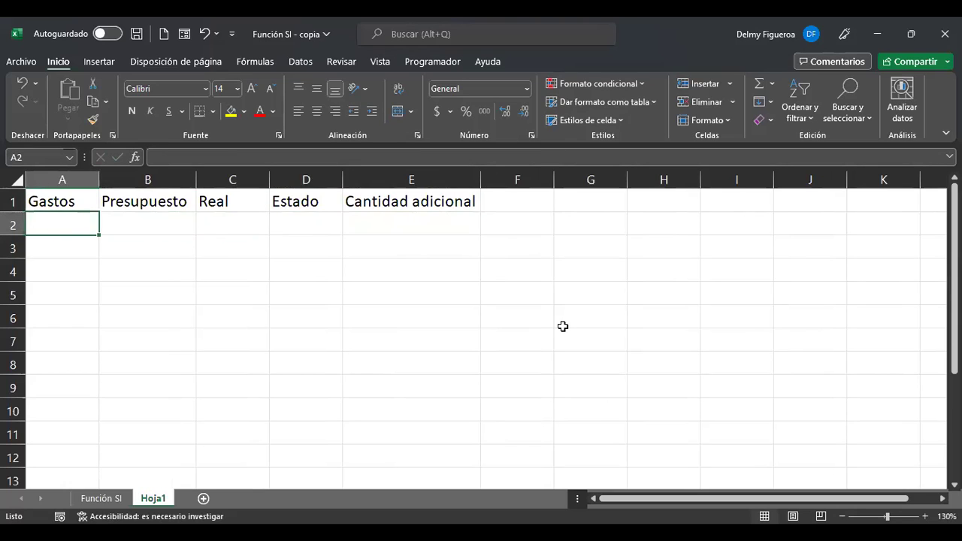
type("Producto 1")
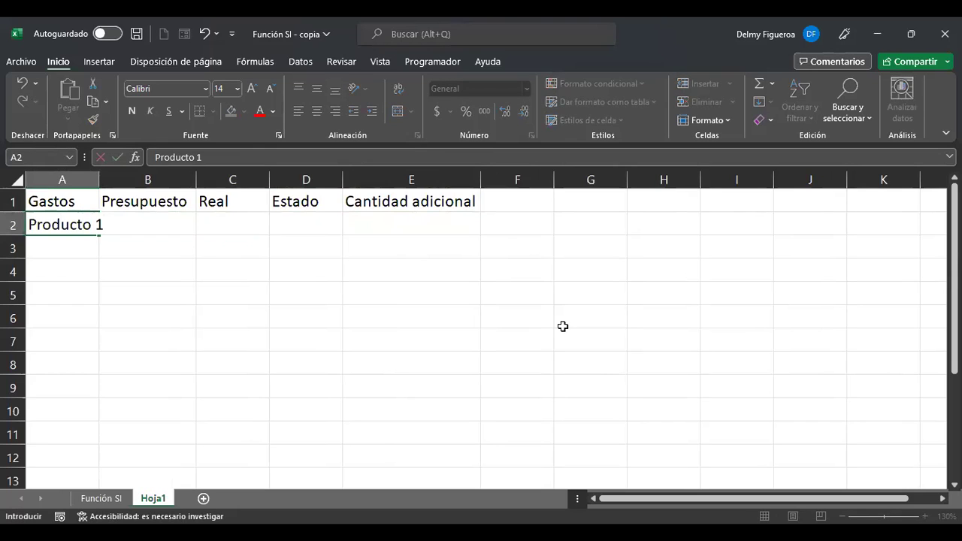
key("Return")
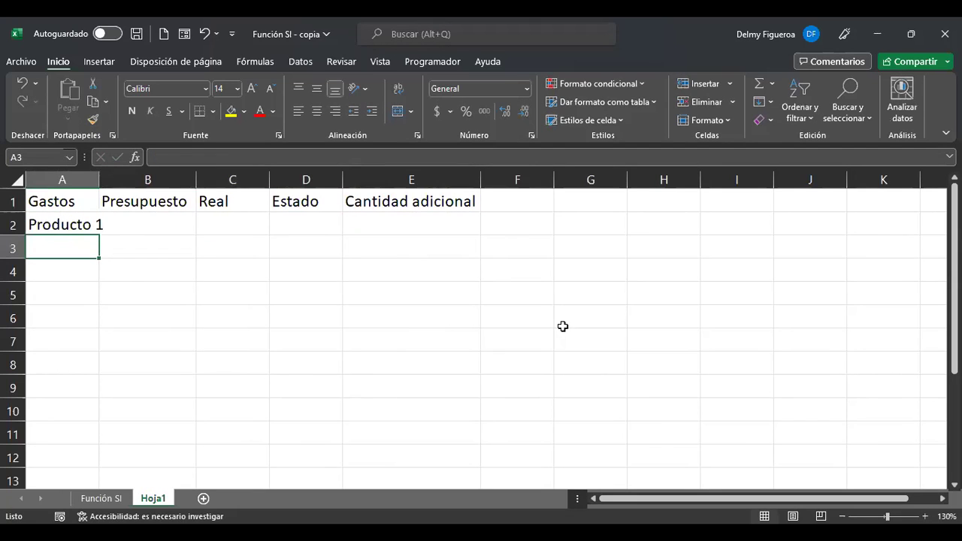
double_click(100, 179)
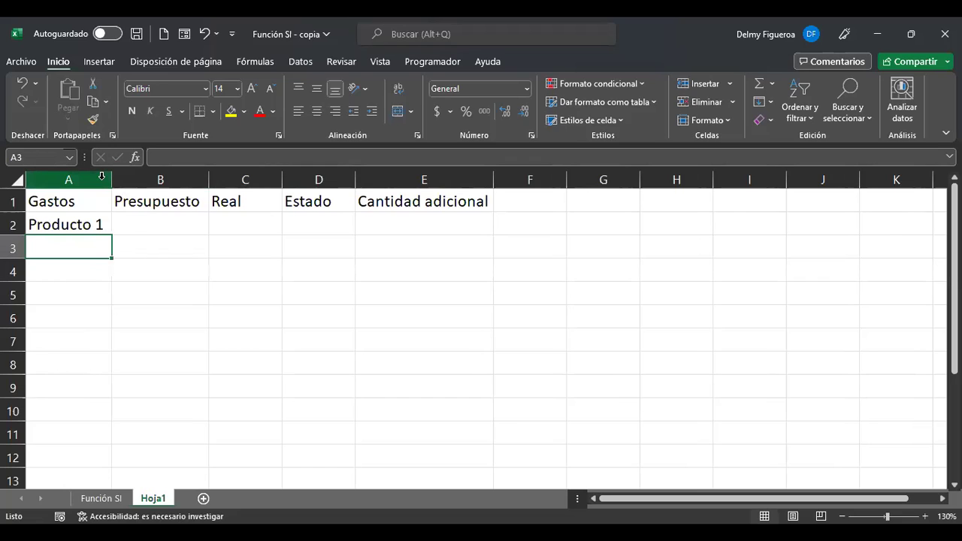
Enter "Producto 2" in A3 and fill the product series down to Producto 4 in A5.
type("Producto 1")
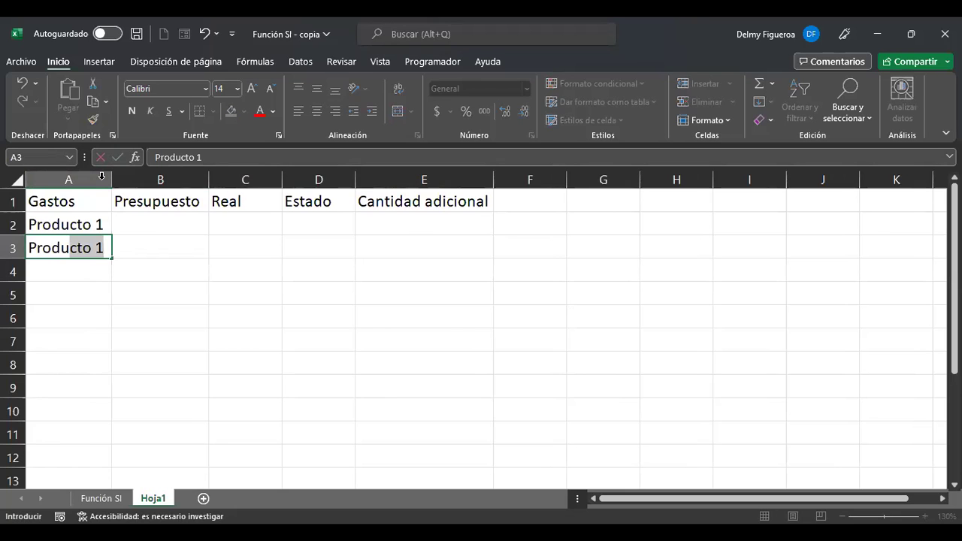
key("Tab")
key("Left")
key("F2")
key("BackSpace")
key("BackSpace")
type("2")
key("Return")
key("Up")
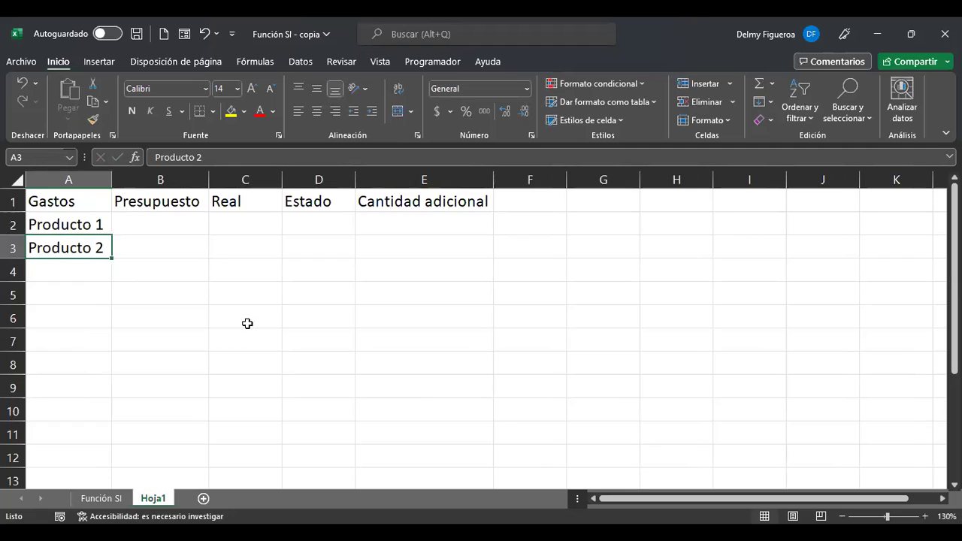
left_click_drag(95, 225, 110, 296)
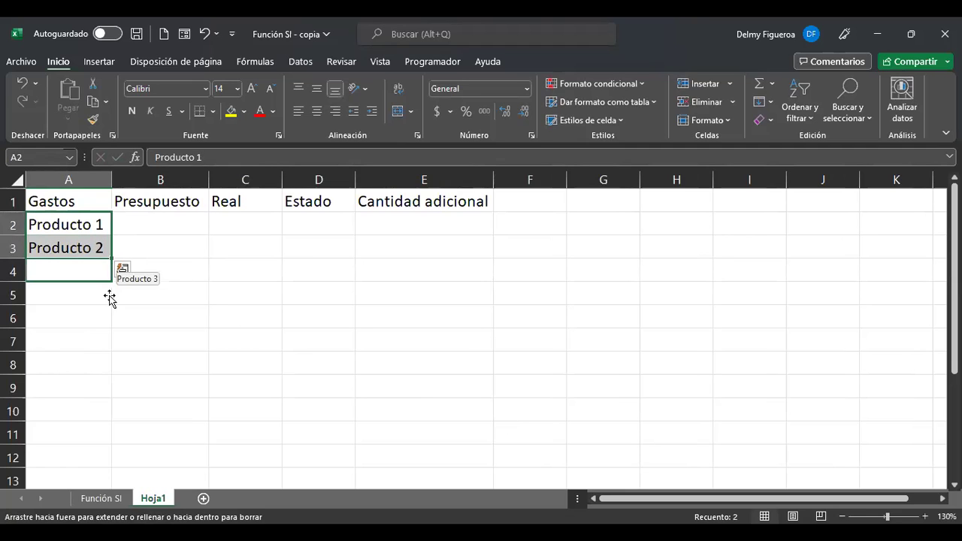
Enter the Presupuesto amounts 800, 300, 150 and 200 for the four products in B2:B5.
left_click(154, 224)
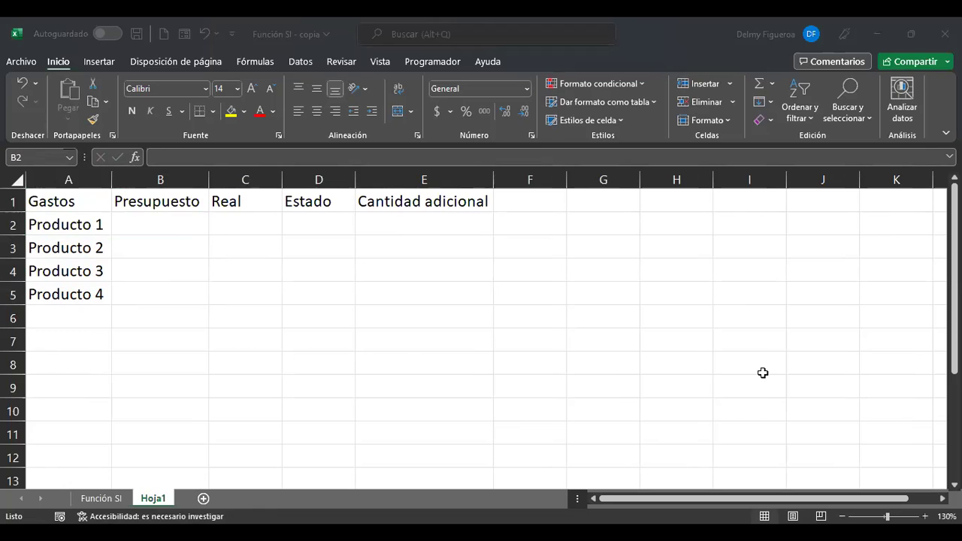
type("800")
key("Return")
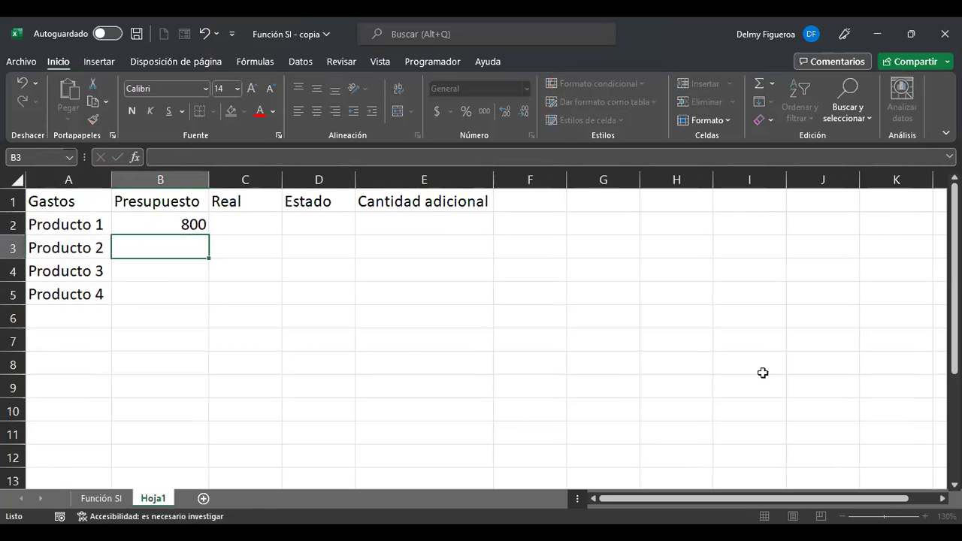
type("300")
key("Return")
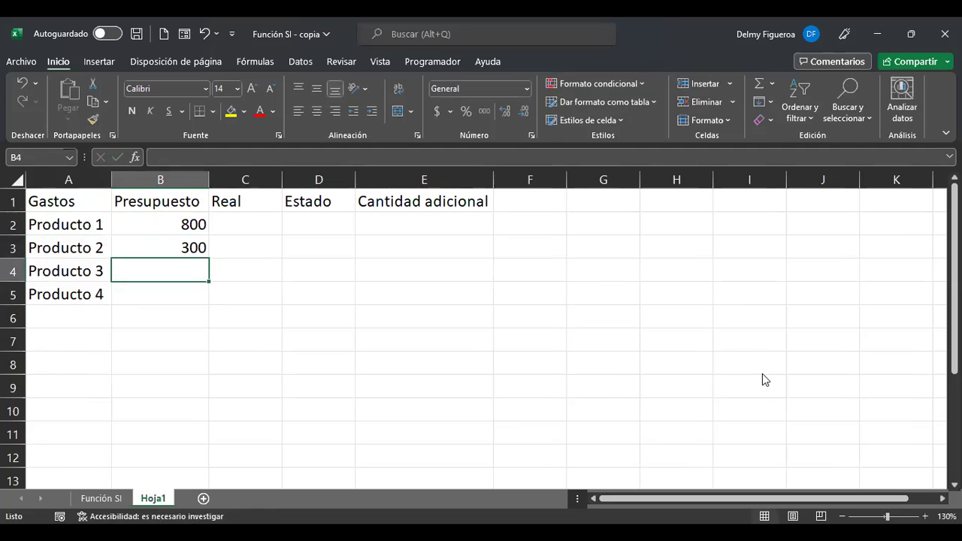
type("150")
key("Return")
type("20")
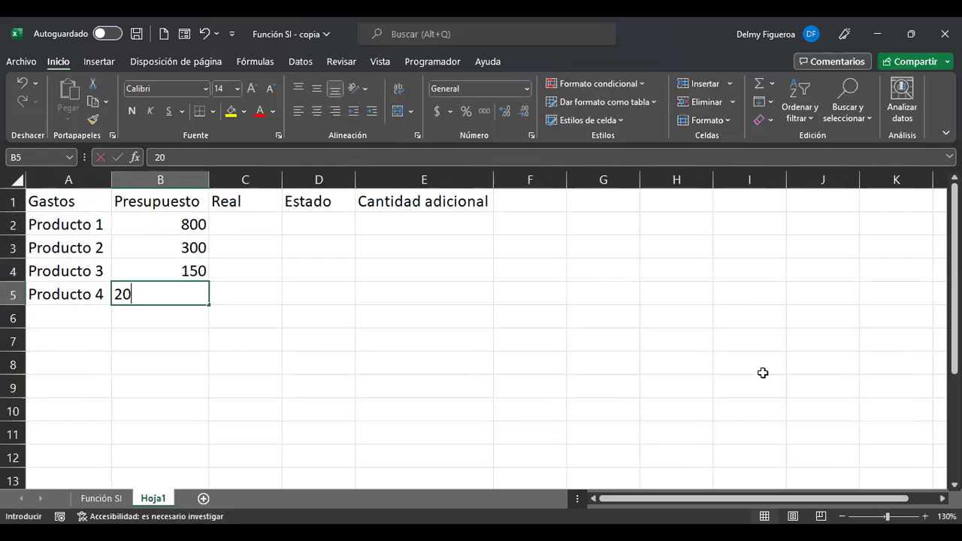
key("Return")
key("Up")
key("F2")
type("0")
key("ctrl+Return")
Apply the dollar accounting format to the Presupuesto amounts in B2:B5.
key("shift+Up")
key("shift+Up")
key("shift+Up")
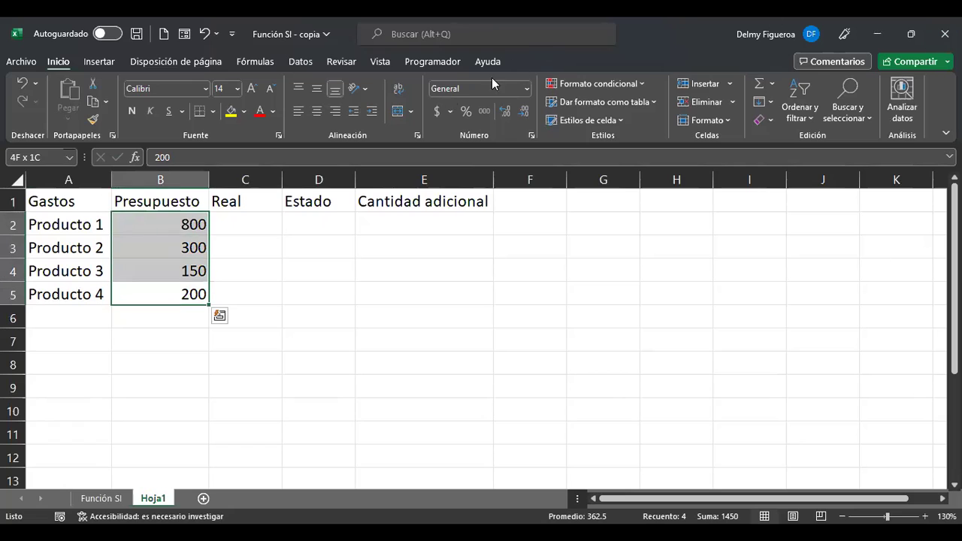
left_click(437, 110)
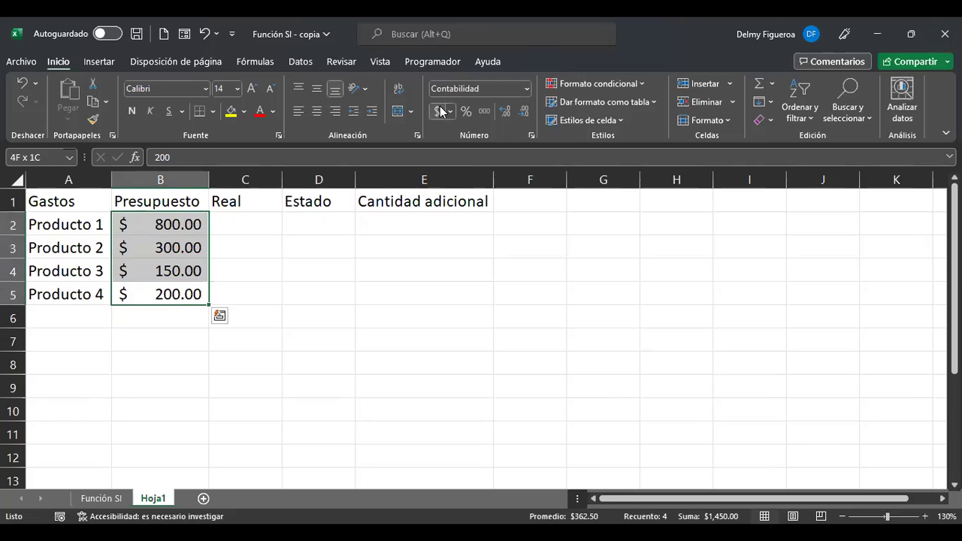
Enter the Real amounts 900, 250, 120 and 225 for the four products in C2:C5.
left_click(231, 223)
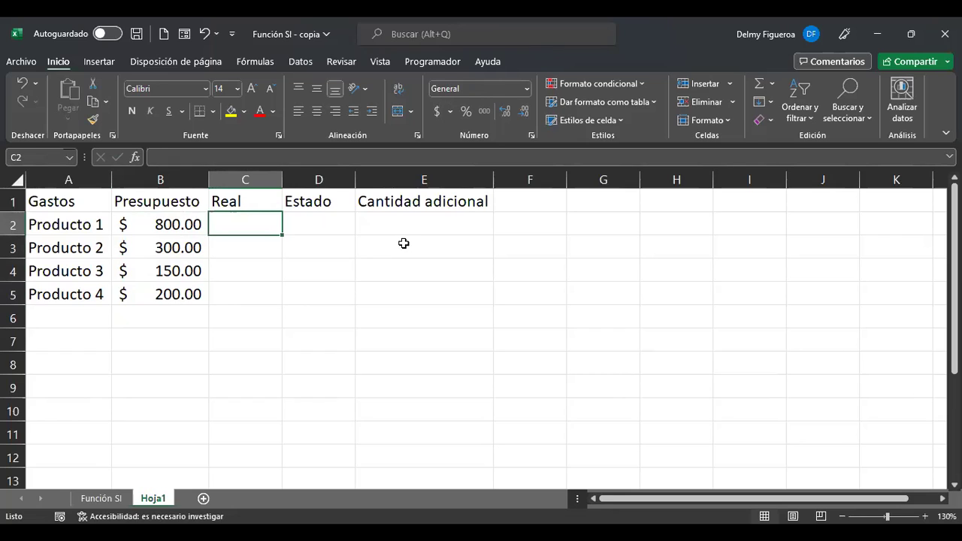
type("900")
key("Return")
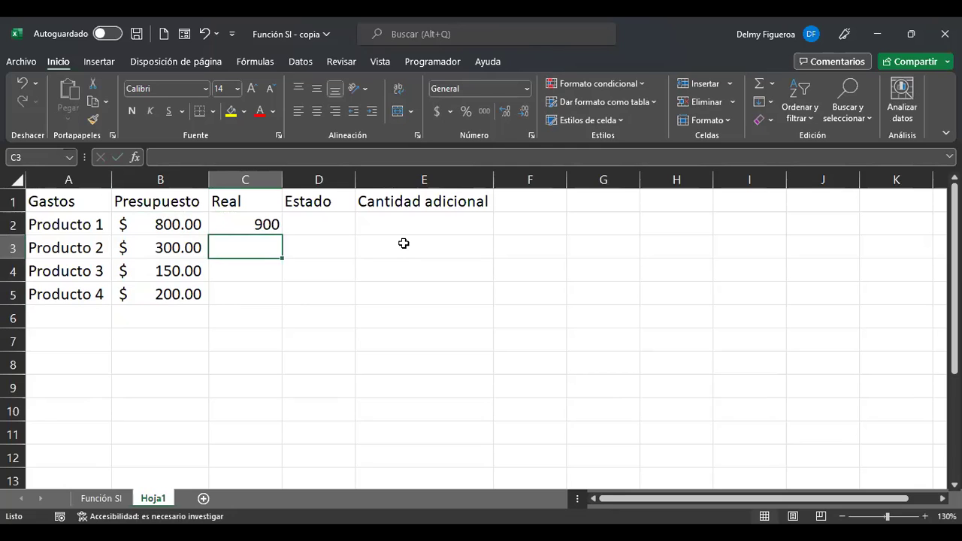
type("250")
key("Return")
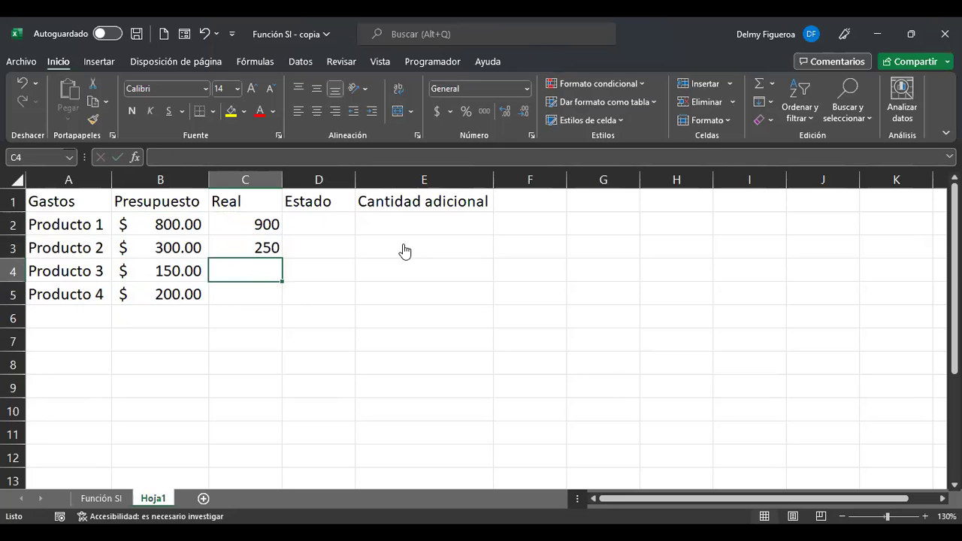
type("120")
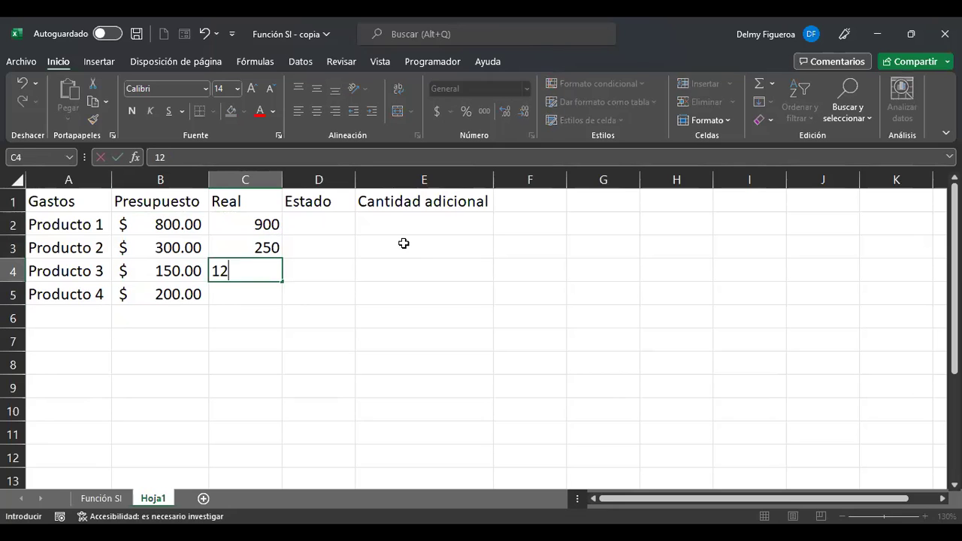
key("Return")
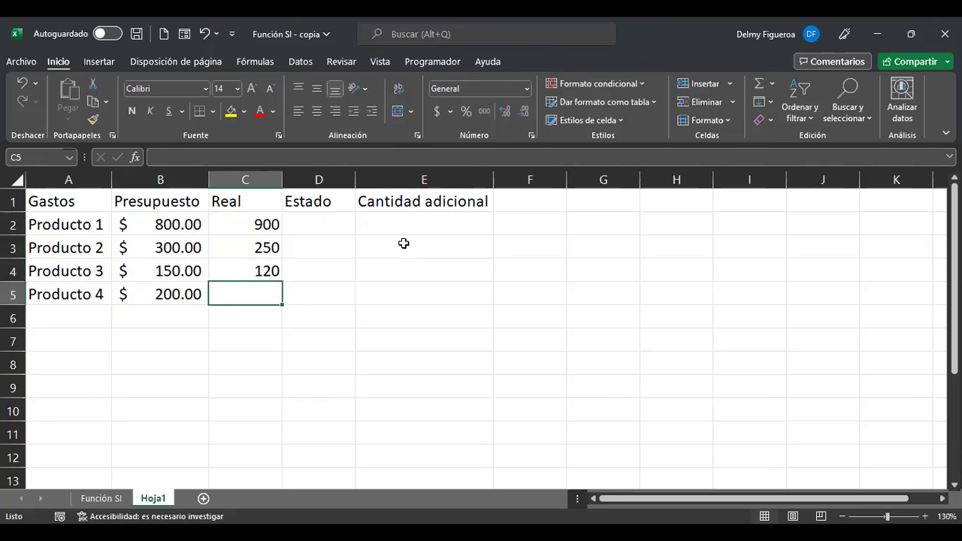
type("225")
key("Return")
Apply the dollar accounting format to the Real amounts in C2:C5.
key("Up")
key("shift+Up")
key("shift+Up")
key("shift+Up")
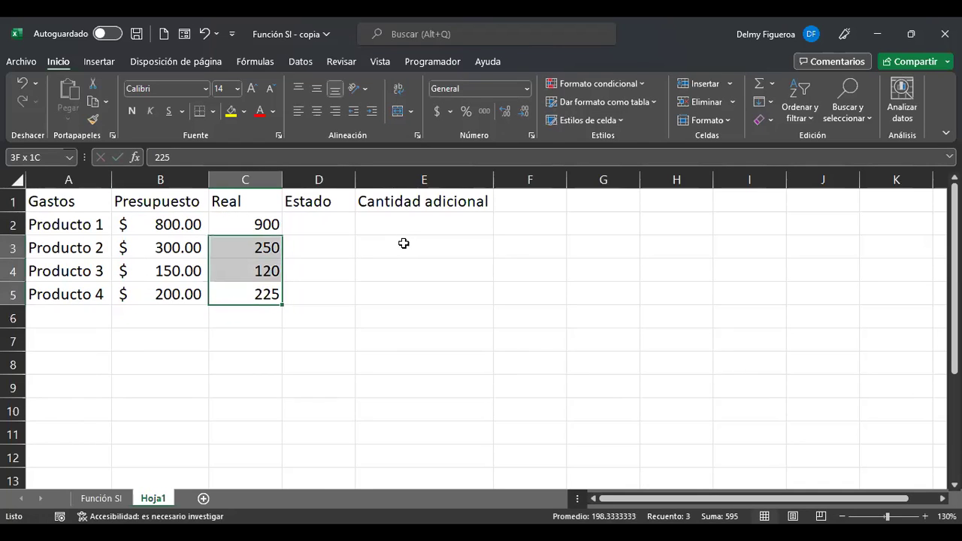
left_click(437, 112)
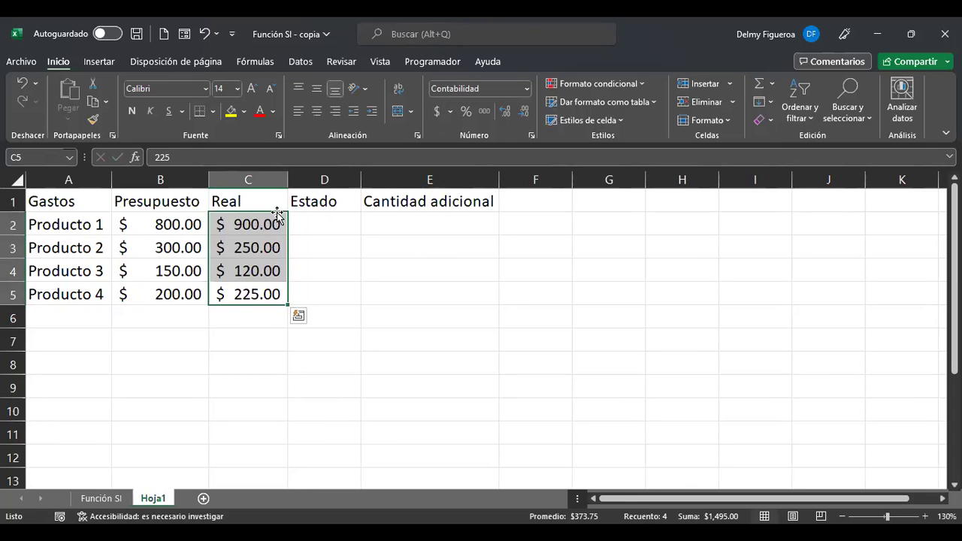
Start an SI formula in Estado cell D2 with the logical test C2>=B2.
left_click(321, 220)
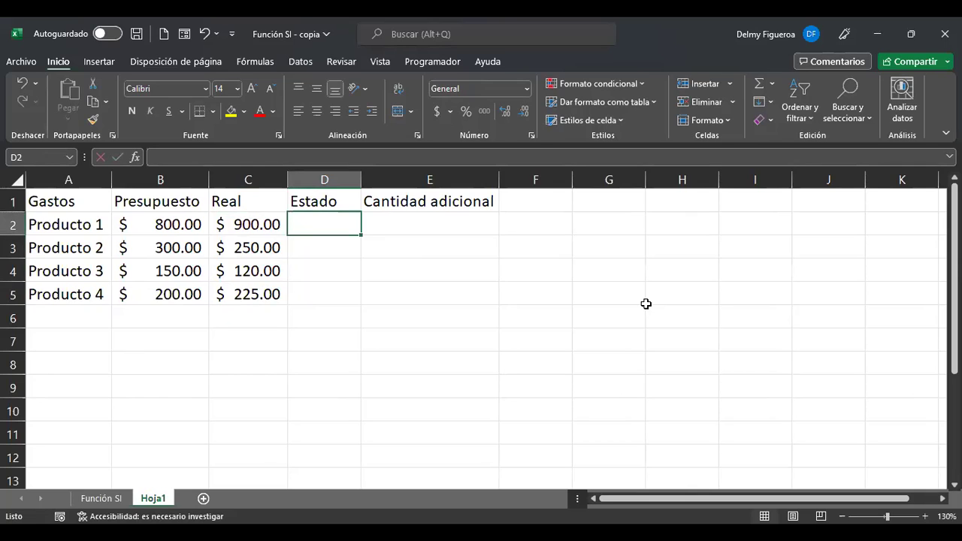
type("+si")
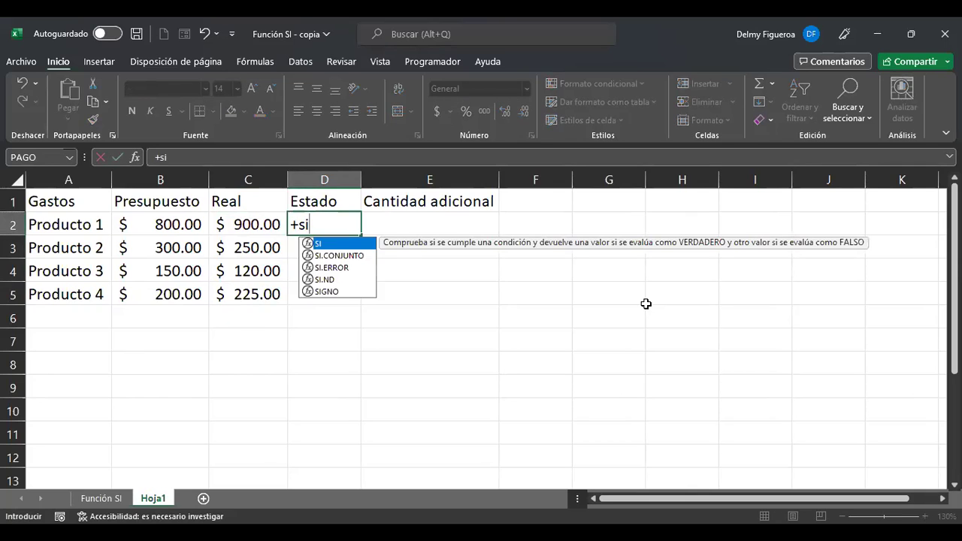
double_click(322, 245)
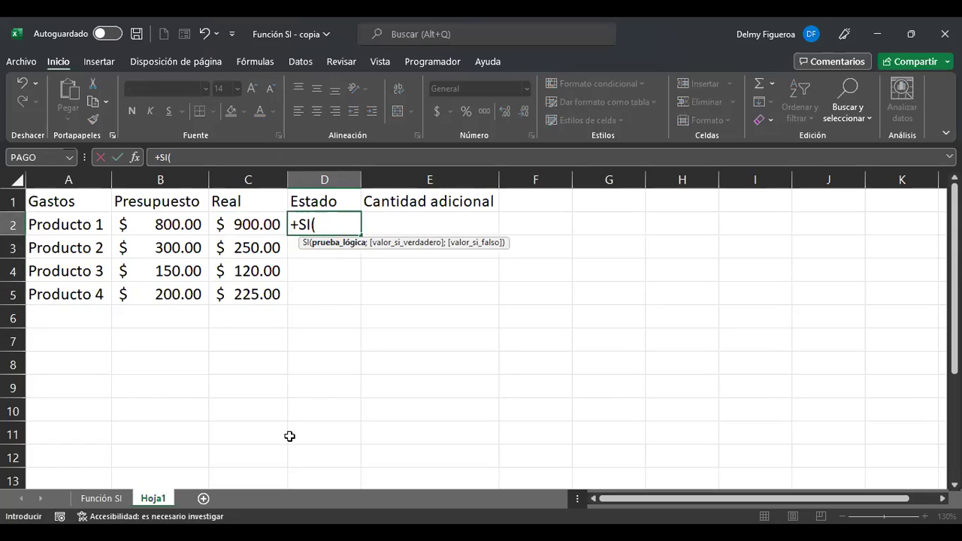
left_click(247, 223)
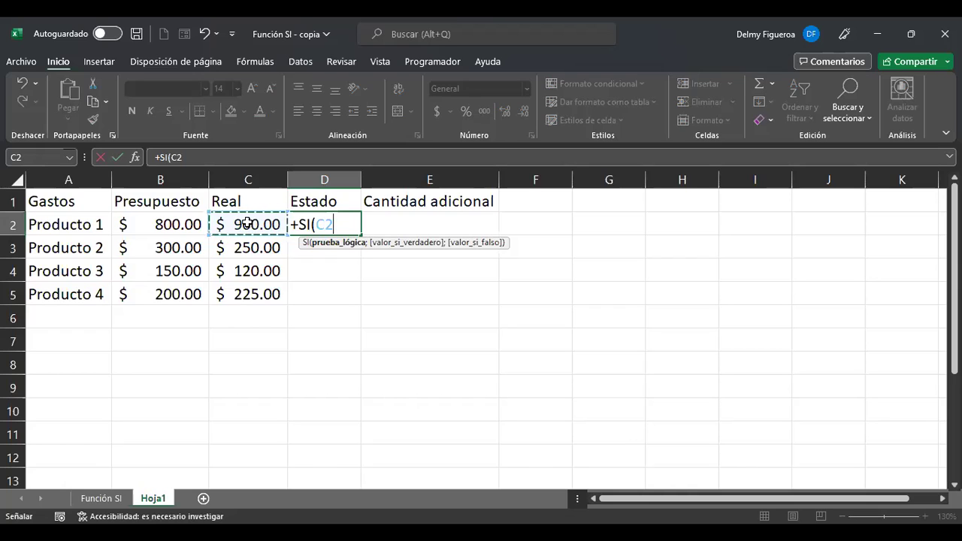
type(">=")
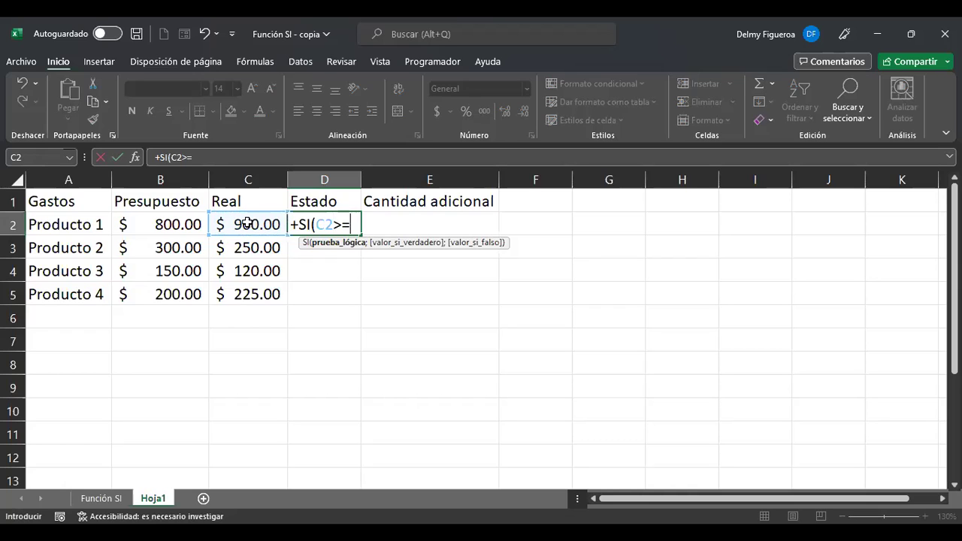
left_click(174, 225)
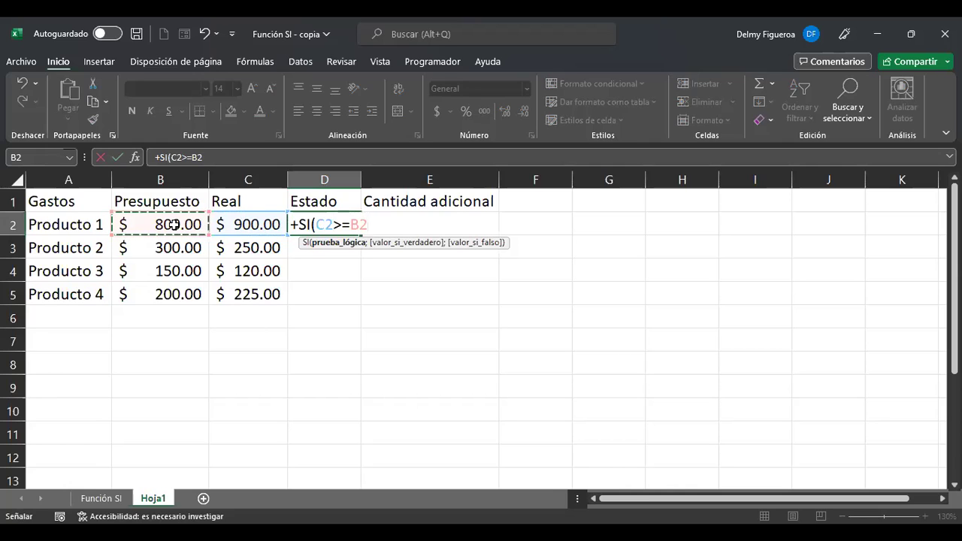
Add "Presupuesto excedido" as the value if true in the D2 SI formula.
type(";\"")
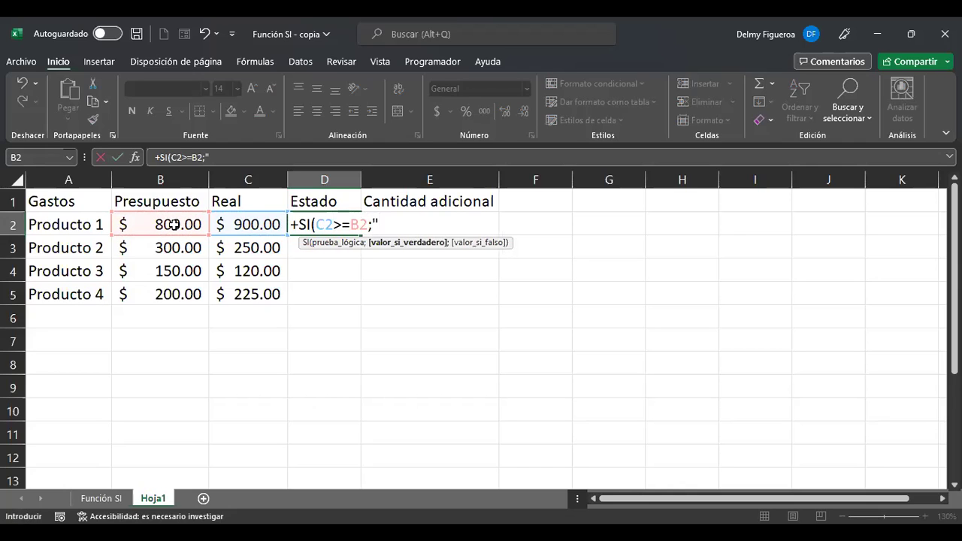
type("Prsupues")
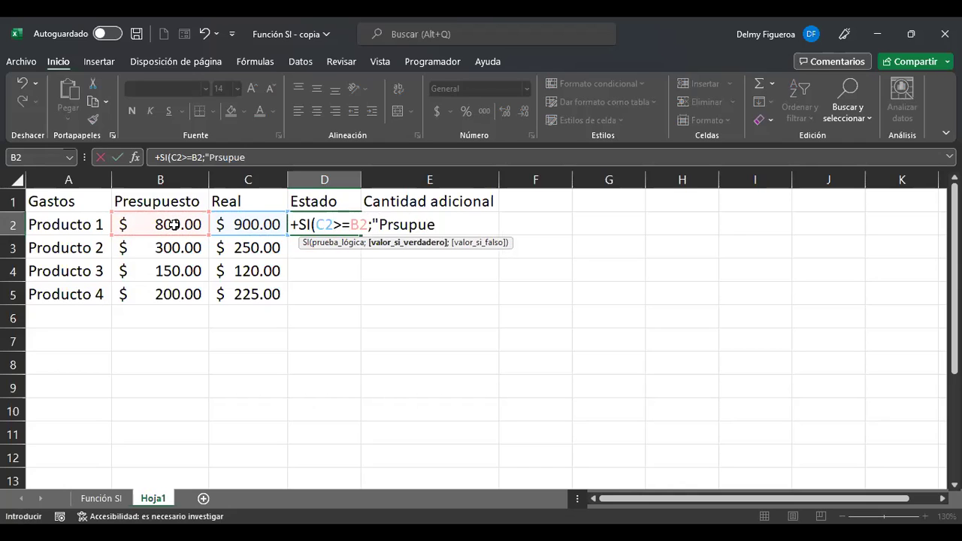
key("BackSpace")
key("BackSpace")
key("BackSpace")
key("BackSpace")
key("BackSpace")
key("BackSpace")
key("BackSpace")
type("esupuesto ex")
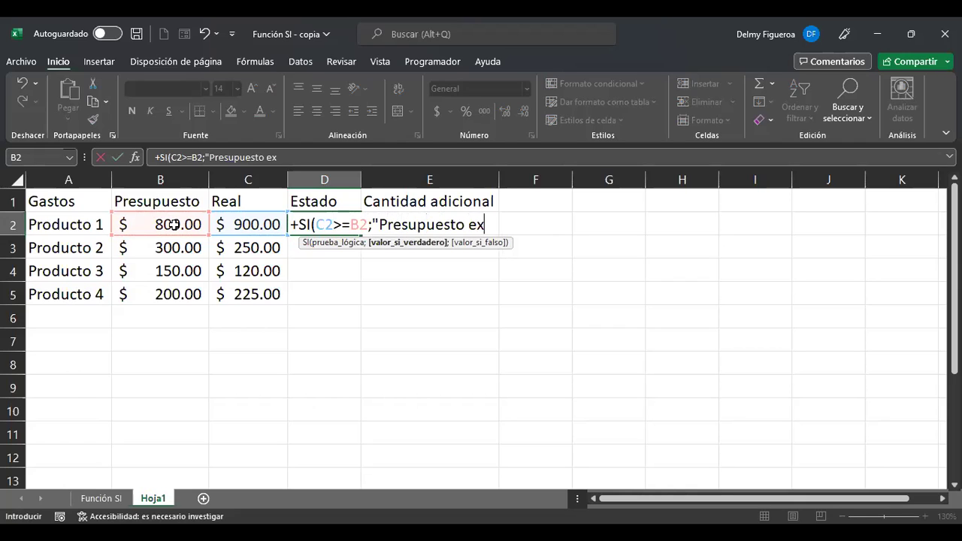
type("cedido")
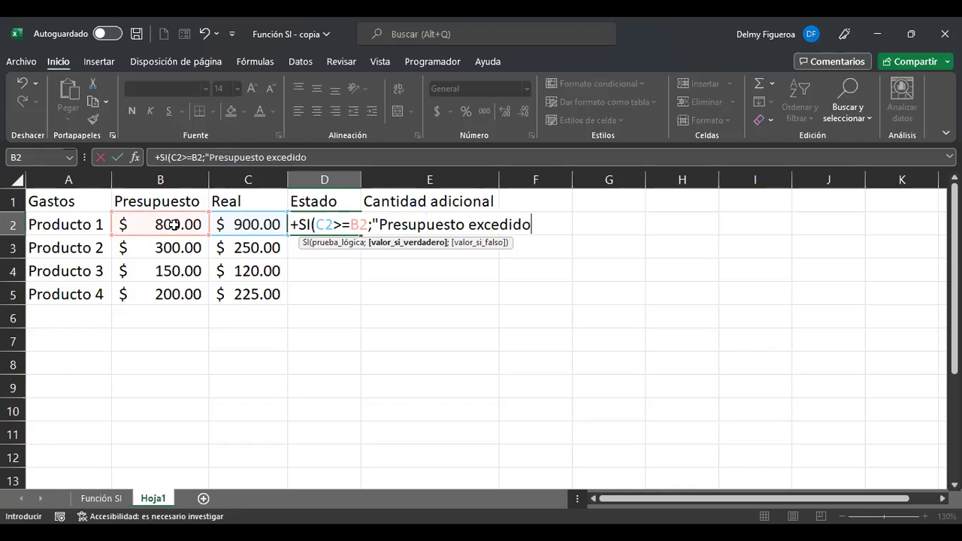
type("\";")
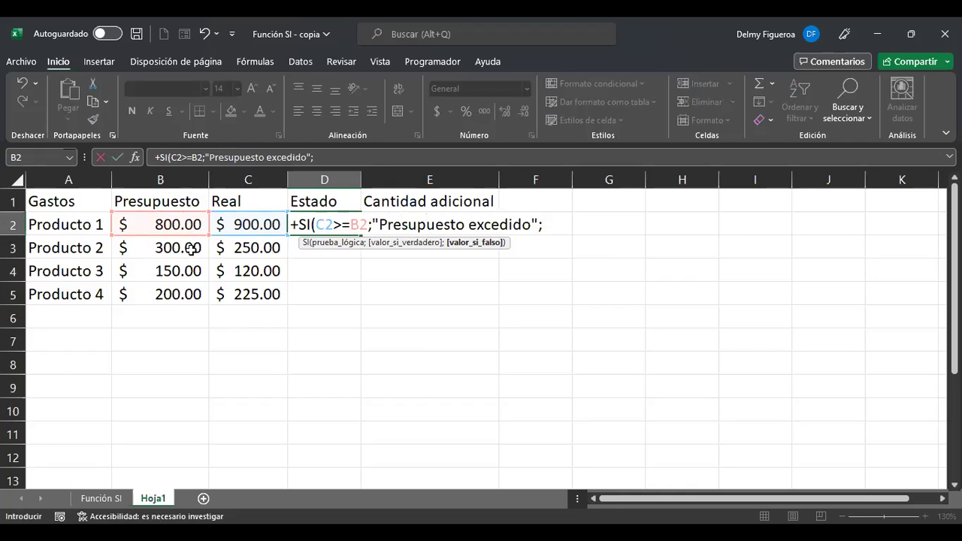
Add "Dentro del presupuesto" as the value if false and complete the SI formula in D2.
type("\"Dentro del")
type(" pres")
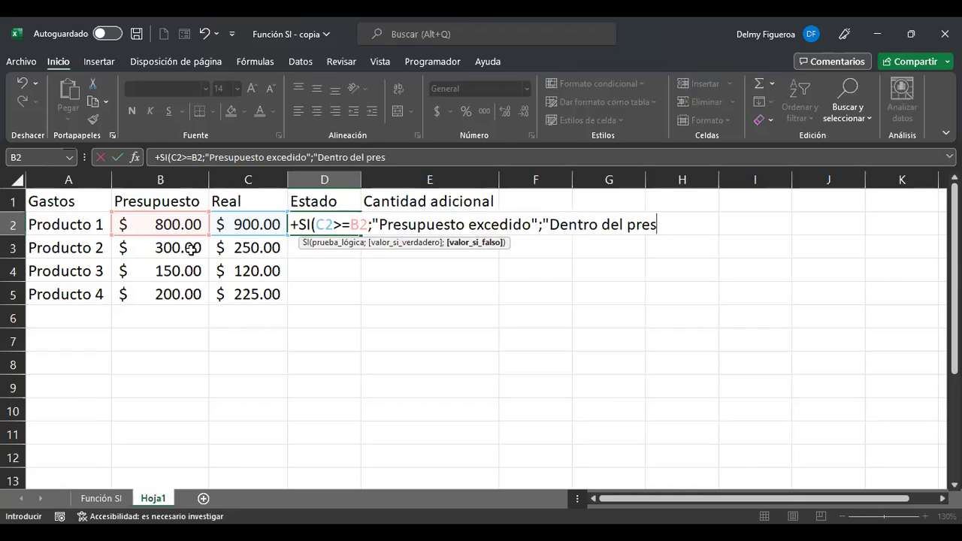
type("upuesto")
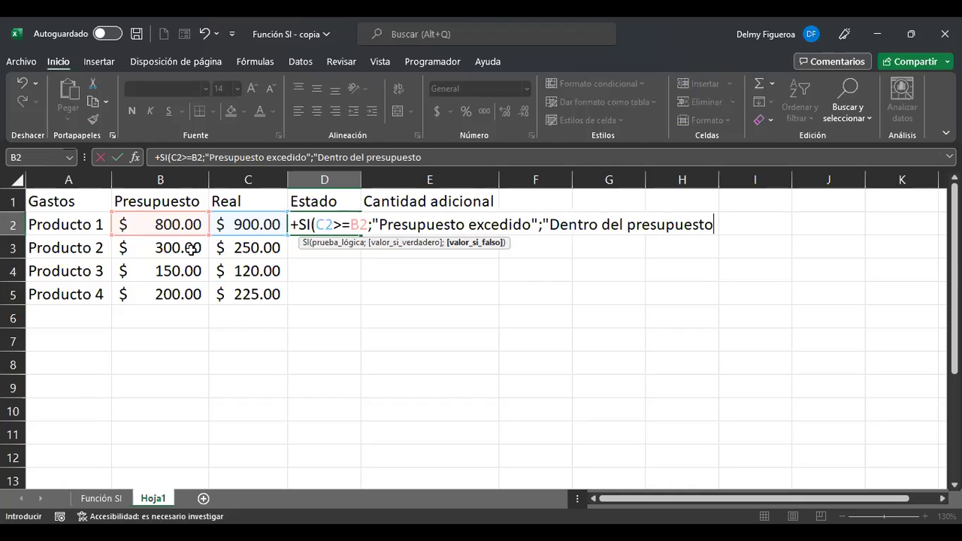
type("\")")
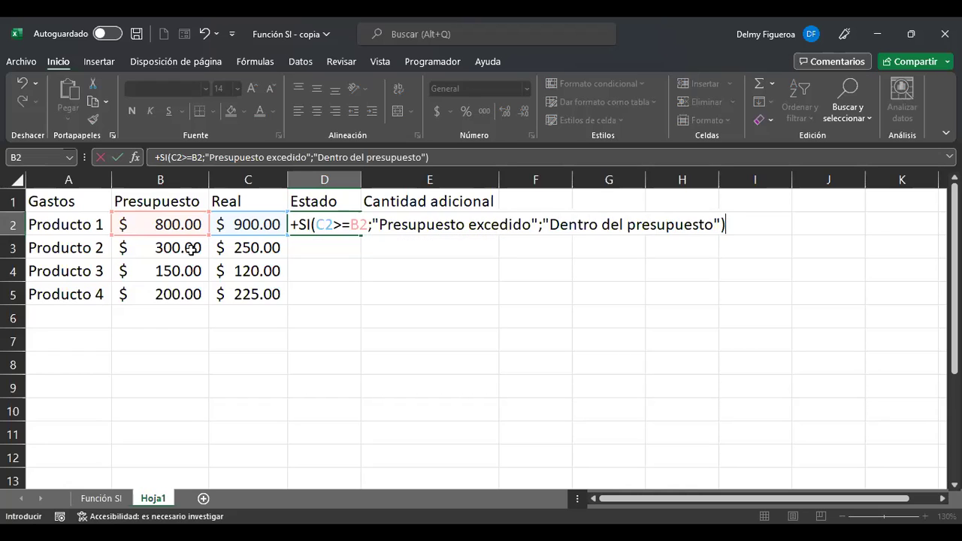
key("Return")
key("Up")
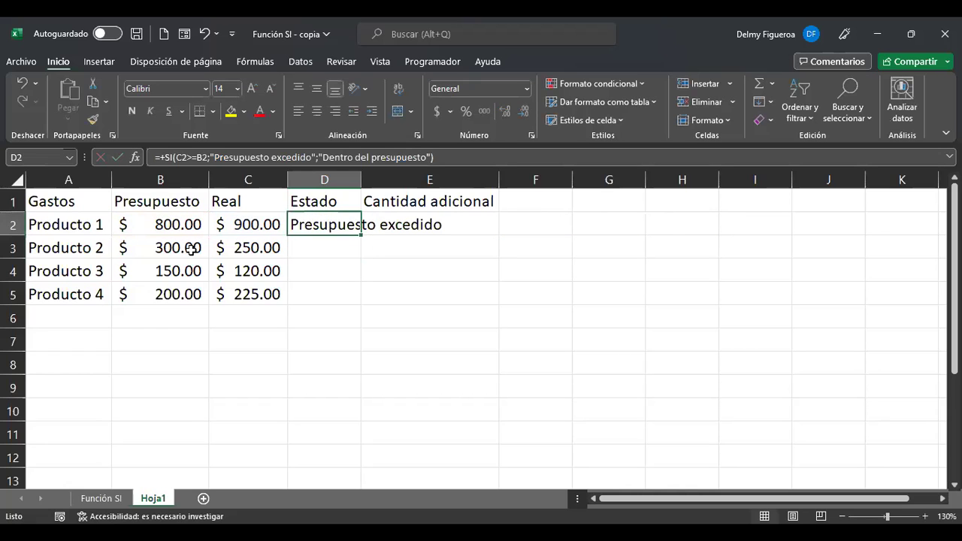
Fill the Estado formula from D2 down to D5 and autofit column D to its contents.
double_click(362, 179)
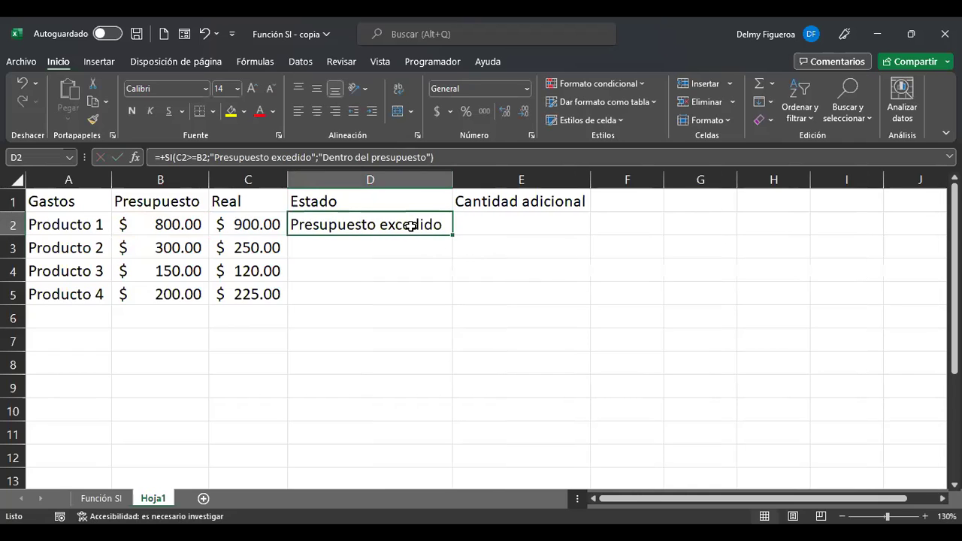
left_click_drag(452, 239, 449, 297)
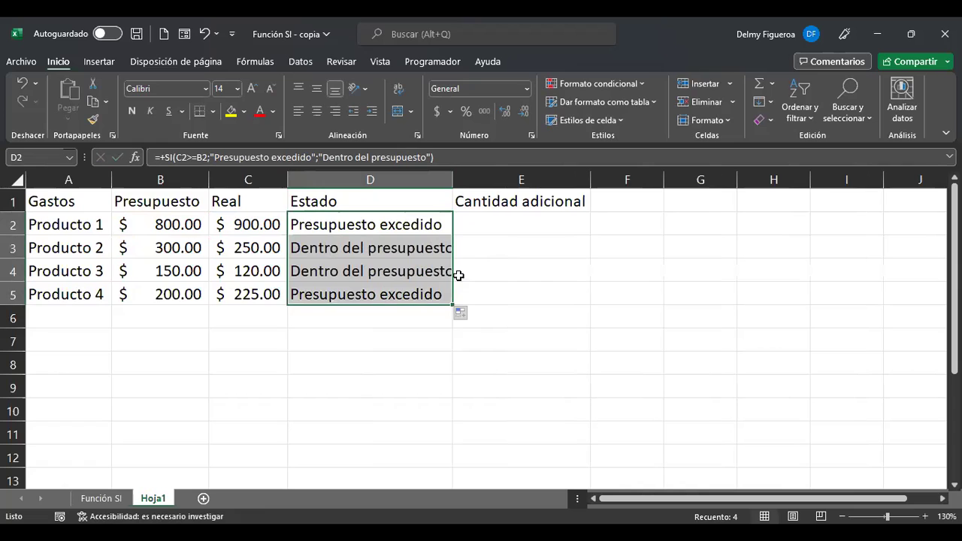
double_click(451, 178)
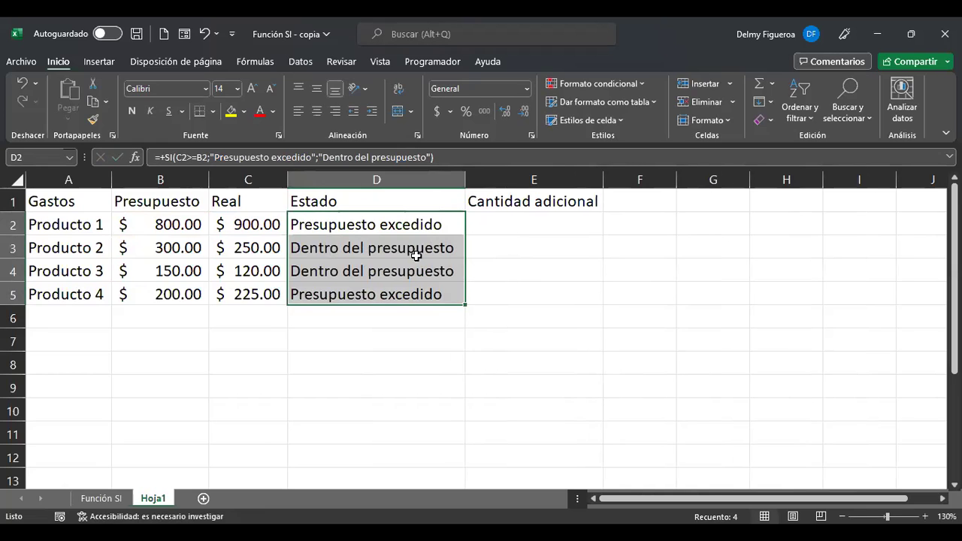
Check the Estado results in column D against the Real and Presupuesto amounts of the products.
left_click(411, 250)
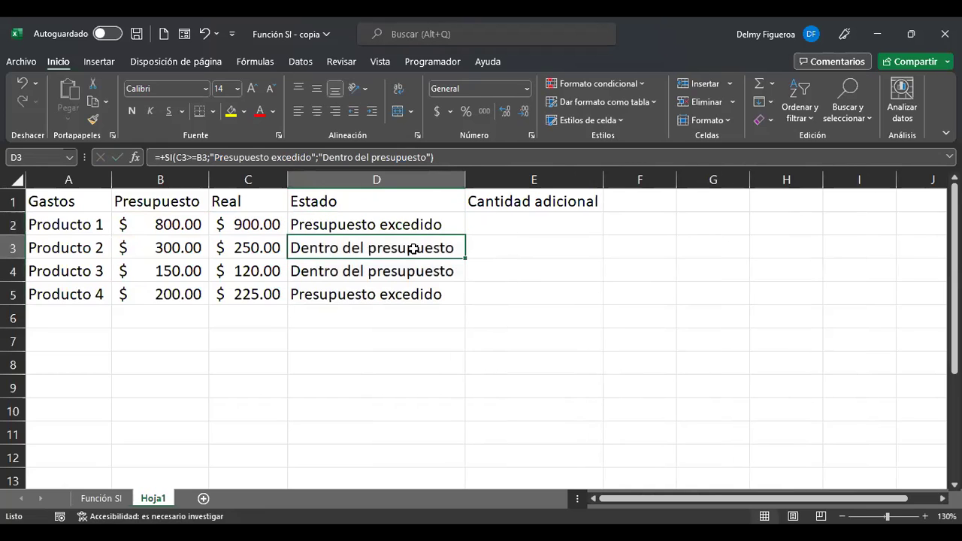
left_click(241, 244)
left_click(242, 264)
left_click(343, 273)
left_click(251, 250)
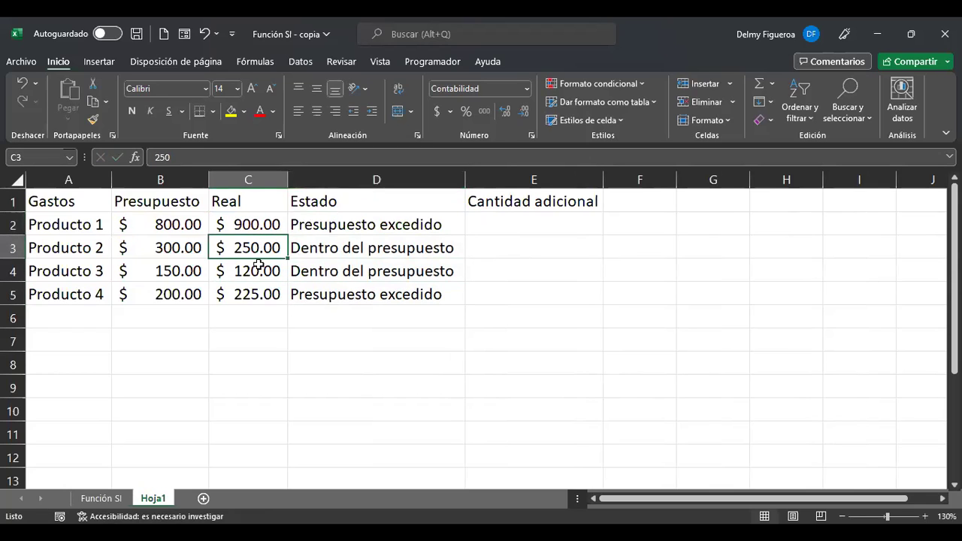
left_click_drag(168, 248, 168, 271)
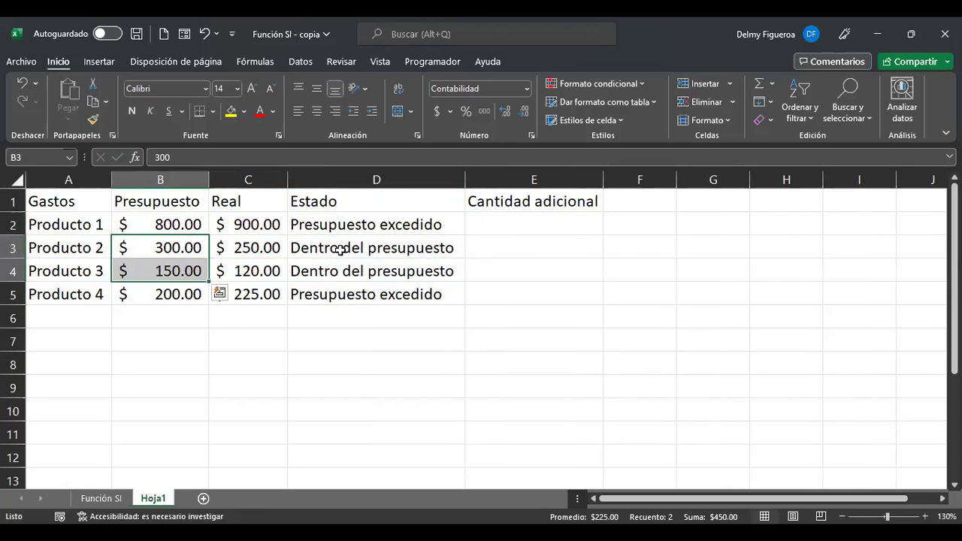
left_click(386, 248)
left_click(387, 217)
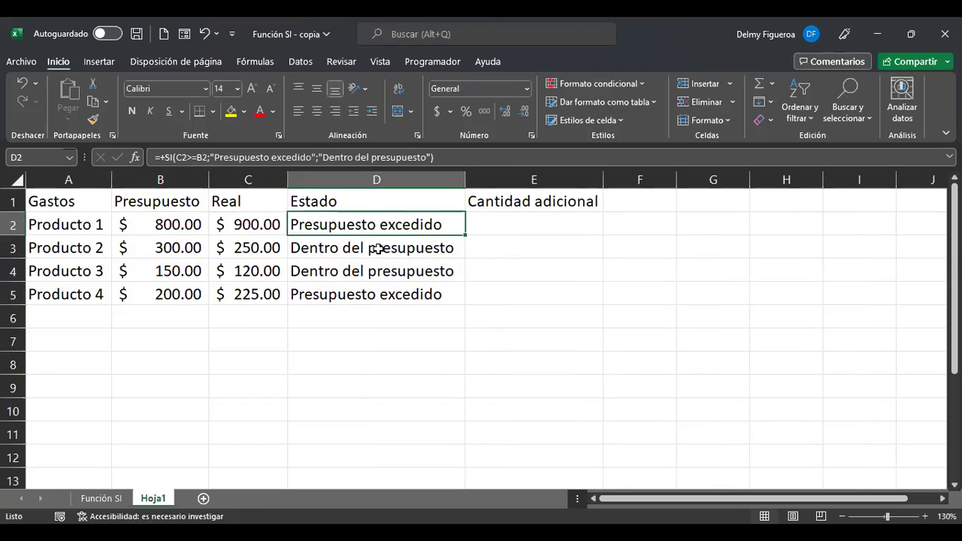
Start an SI formula in Cantidad adicional cell E2 with the logical test C2>=B2.
left_click(534, 224)
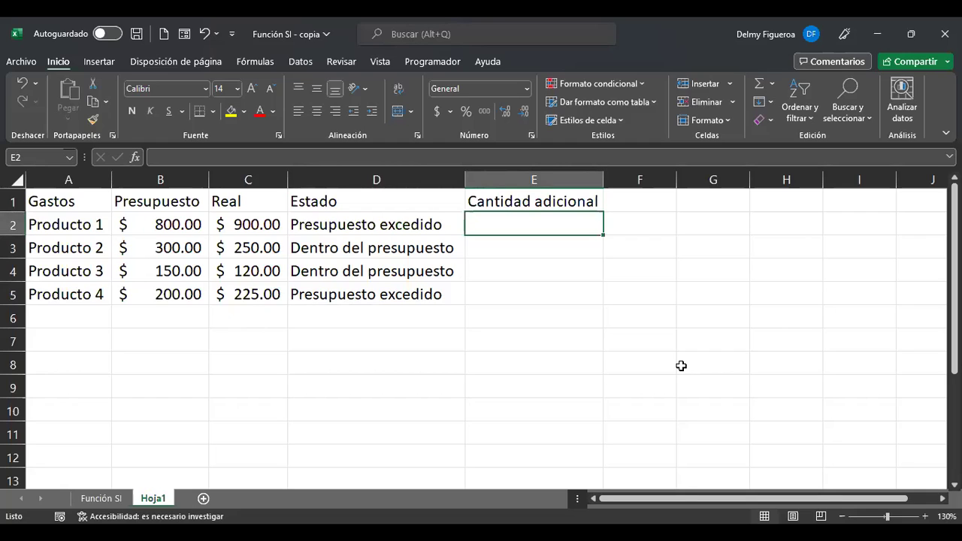
type("+")
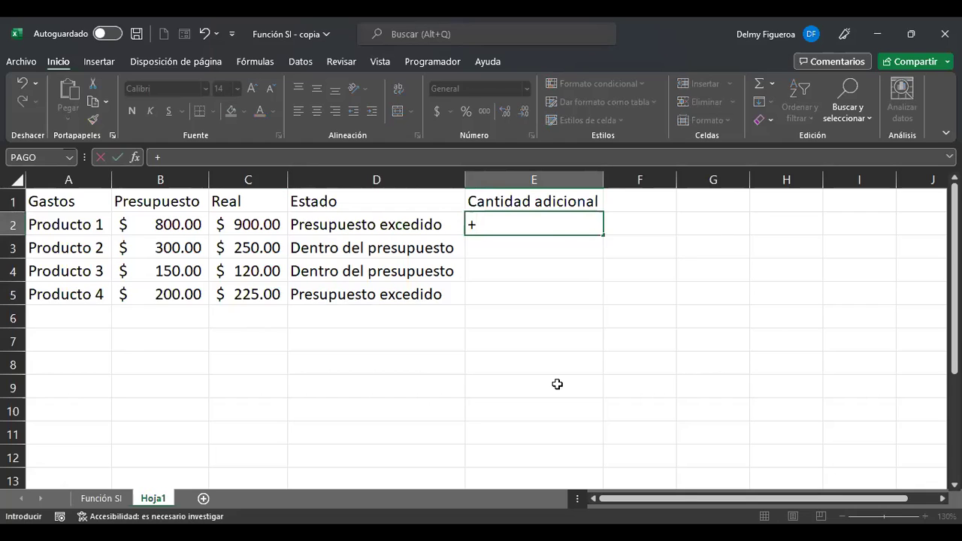
type("si")
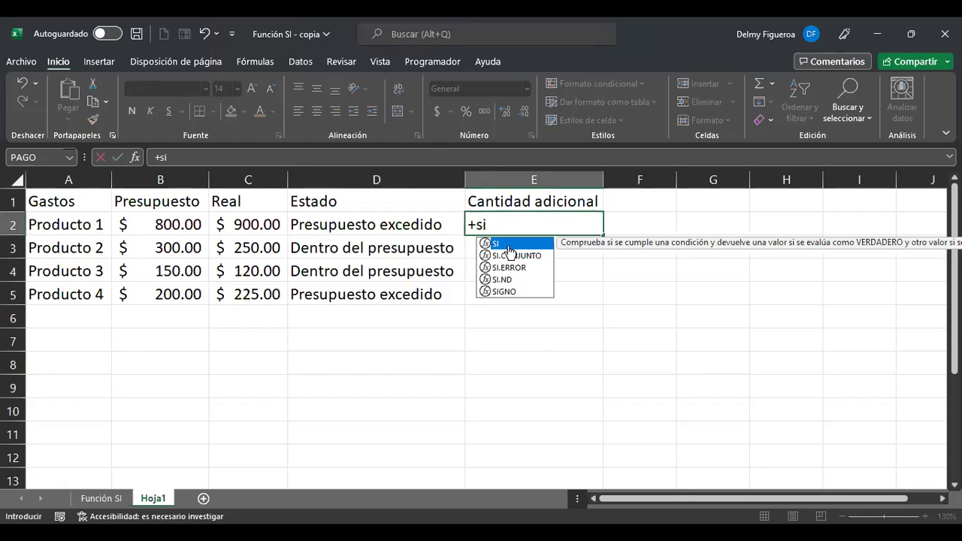
key("Tab")
left_click(256, 223)
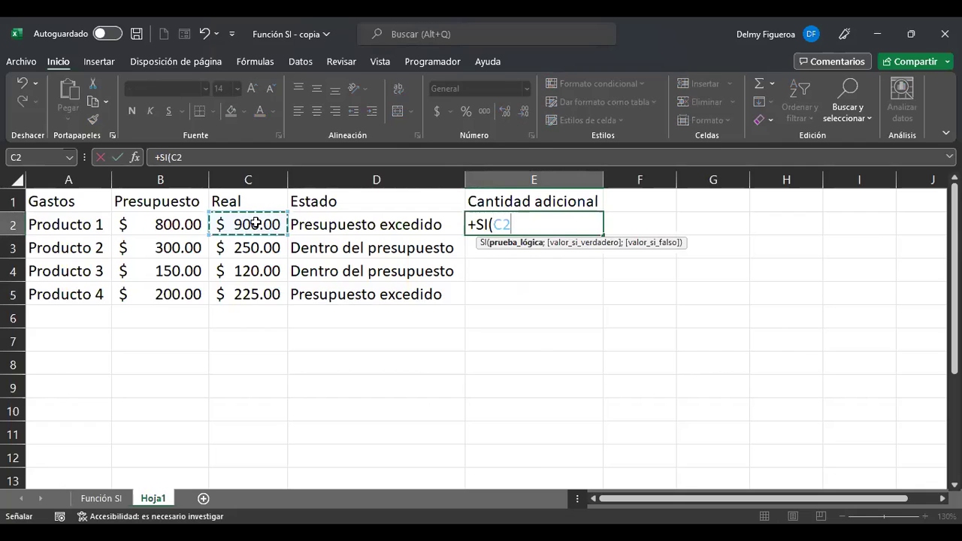
type(">=")
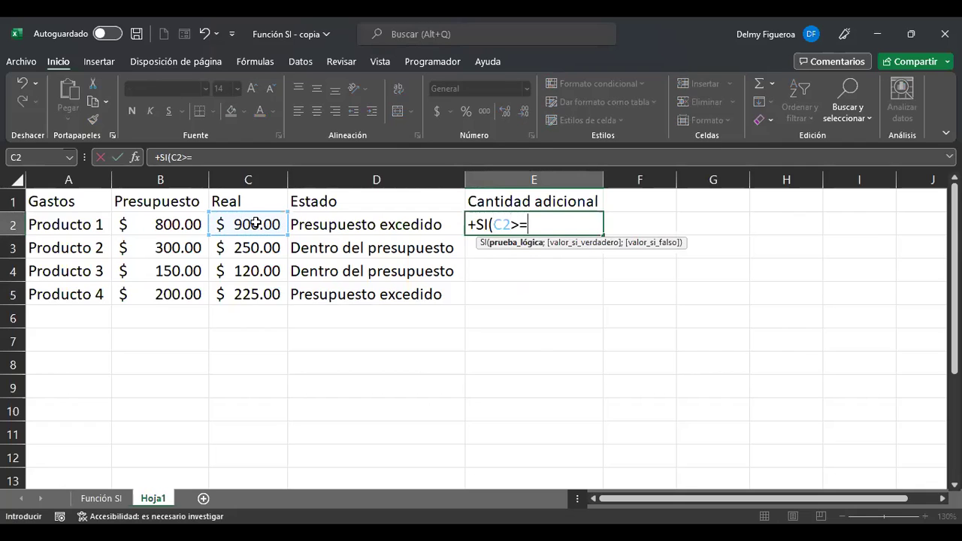
left_click(170, 225)
type(";")
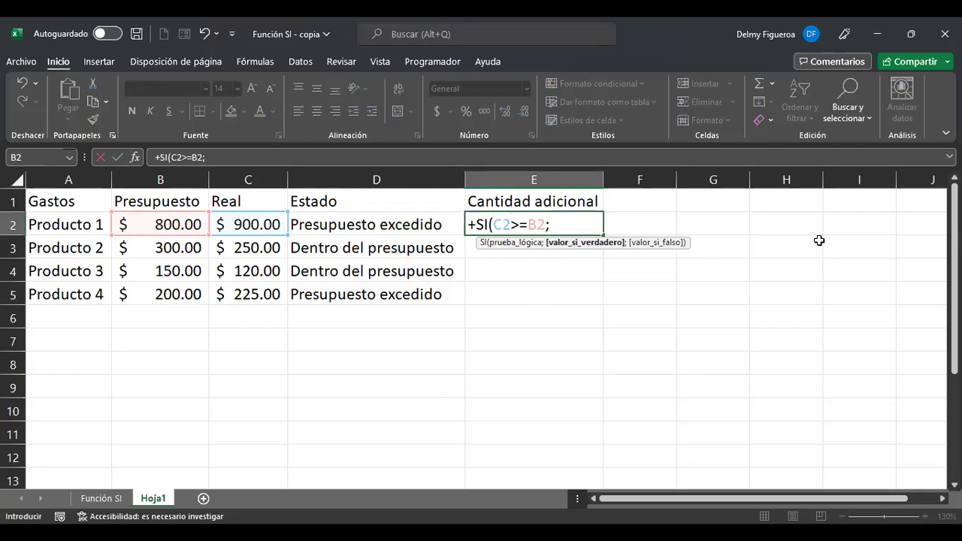
Enter the subtraction B2-C2 as the value if true in the E2 SI formula.
left_click(186, 220)
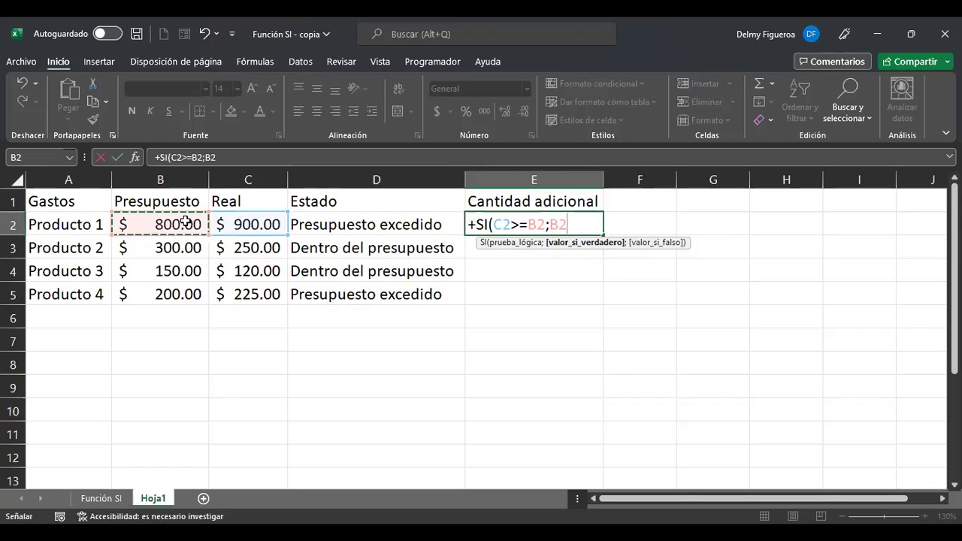
type("-")
left_click(235, 224)
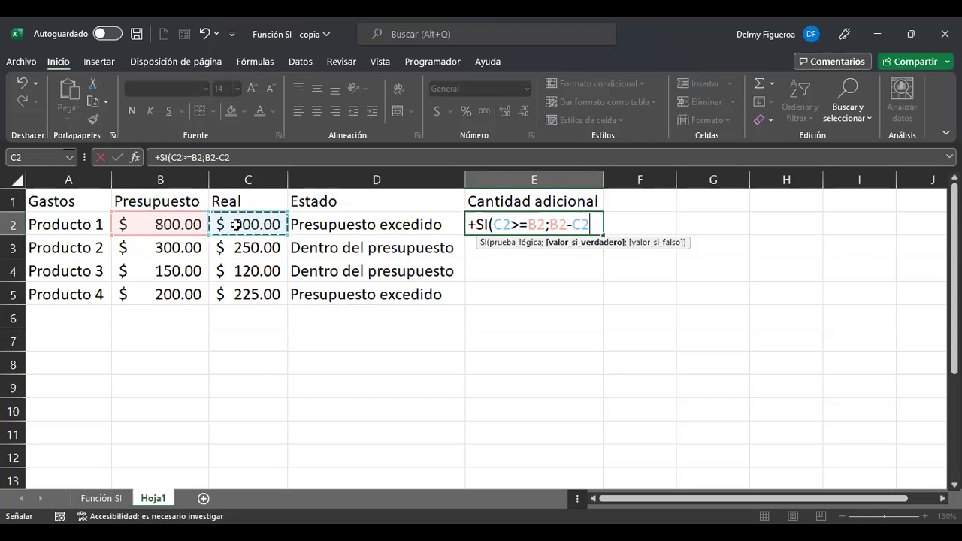
type(";")
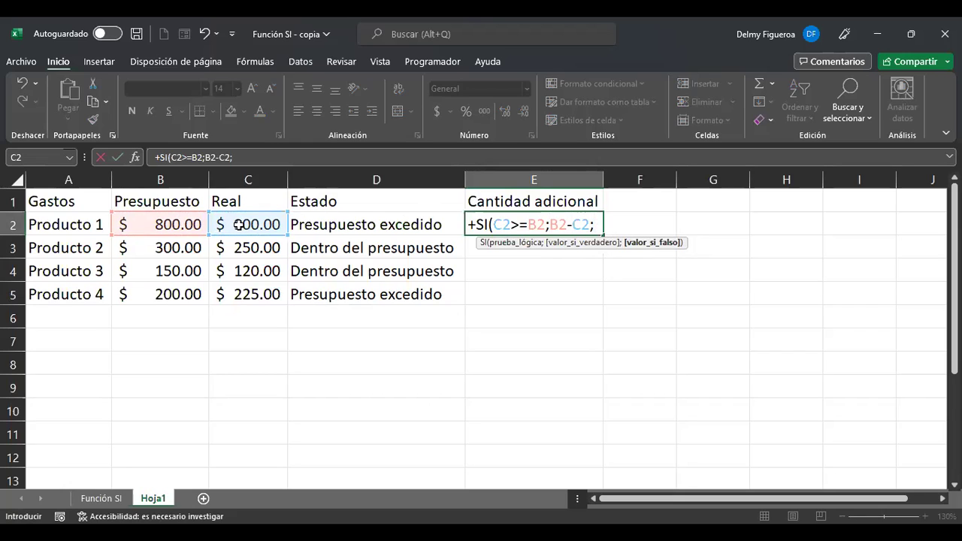
Enter the subtraction C2-B2 as the value if false in the E2 SI formula, review its arguments and complete it.
left_click(238, 225)
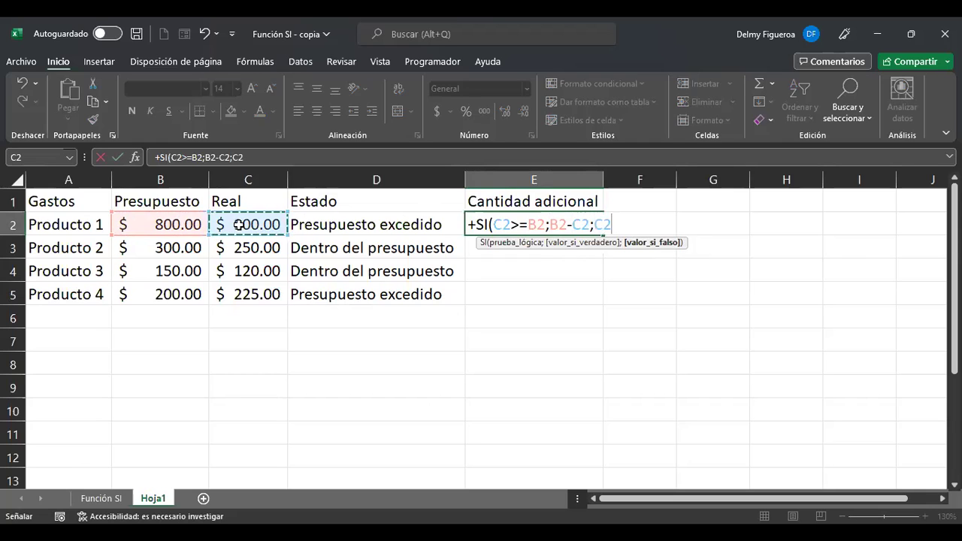
type("-")
left_click(166, 224)
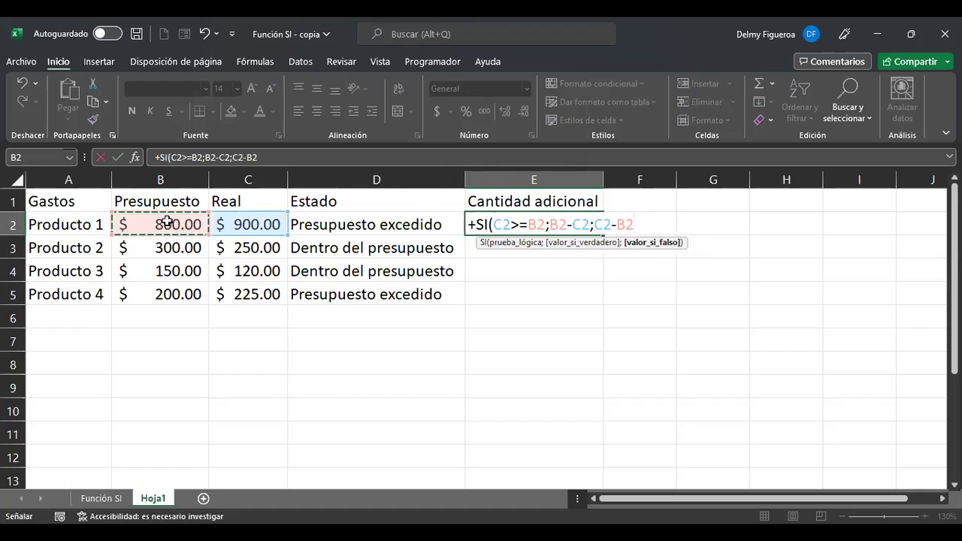
left_click(516, 225)
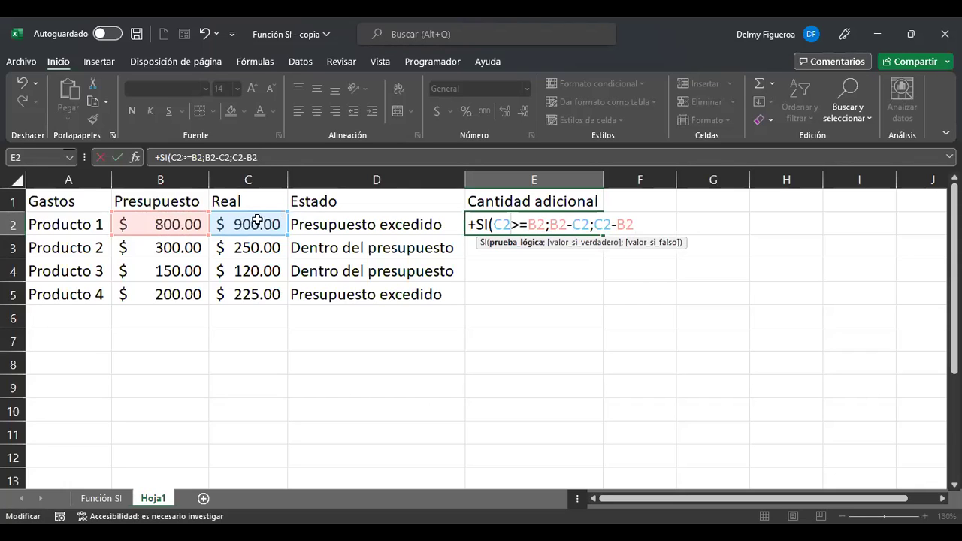
left_click(557, 225)
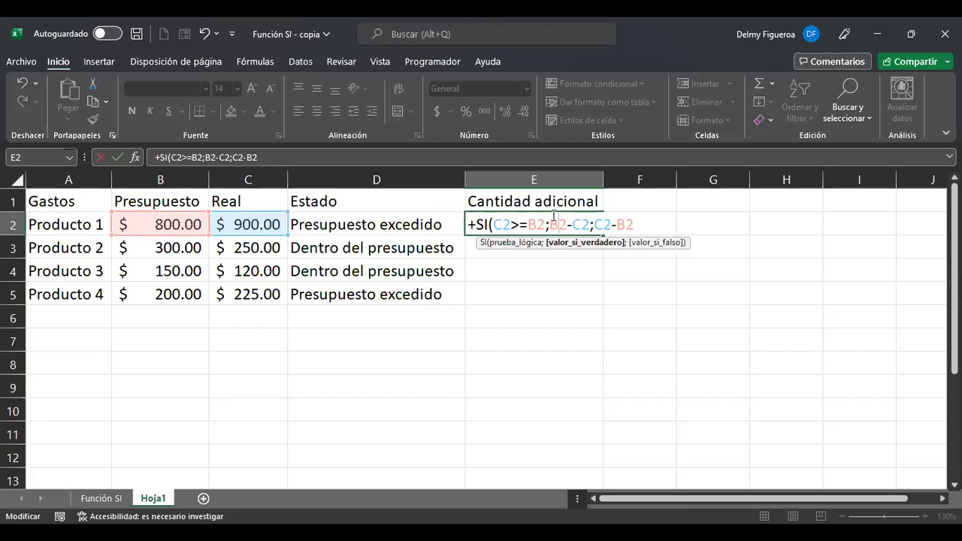
left_click(612, 225)
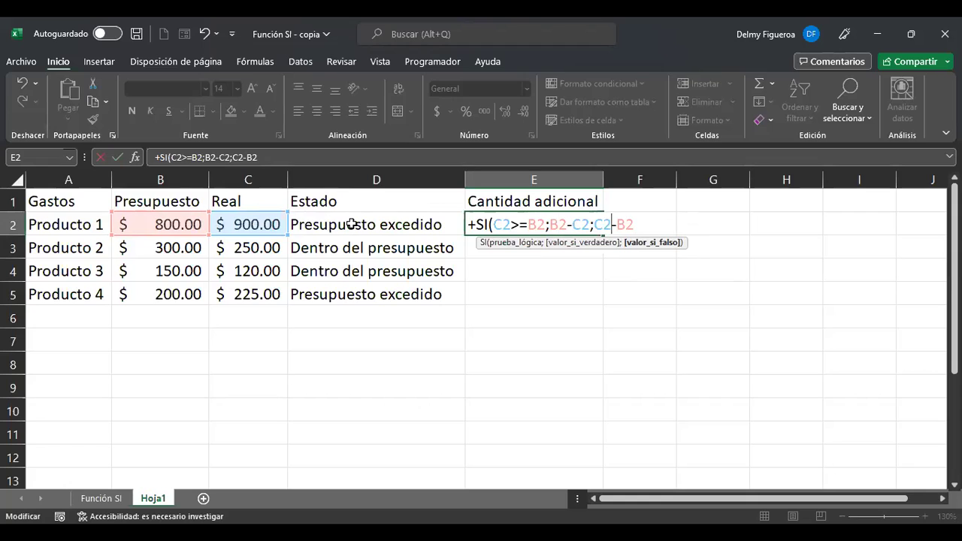
key("ctrl+Return")
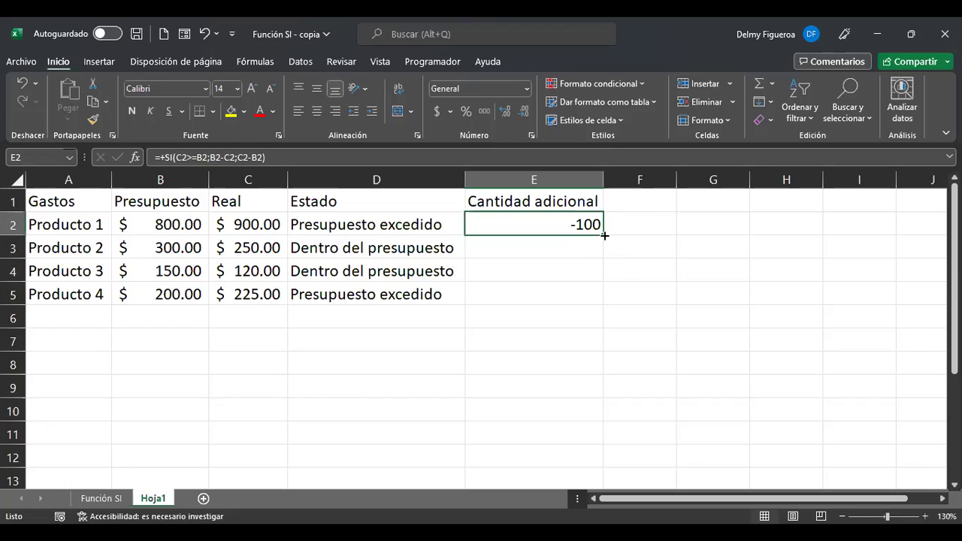
Fill the Cantidad adicional formula from E2 down to E3 and inspect its references for Producto 2.
left_click_drag(604, 235, 605, 259)
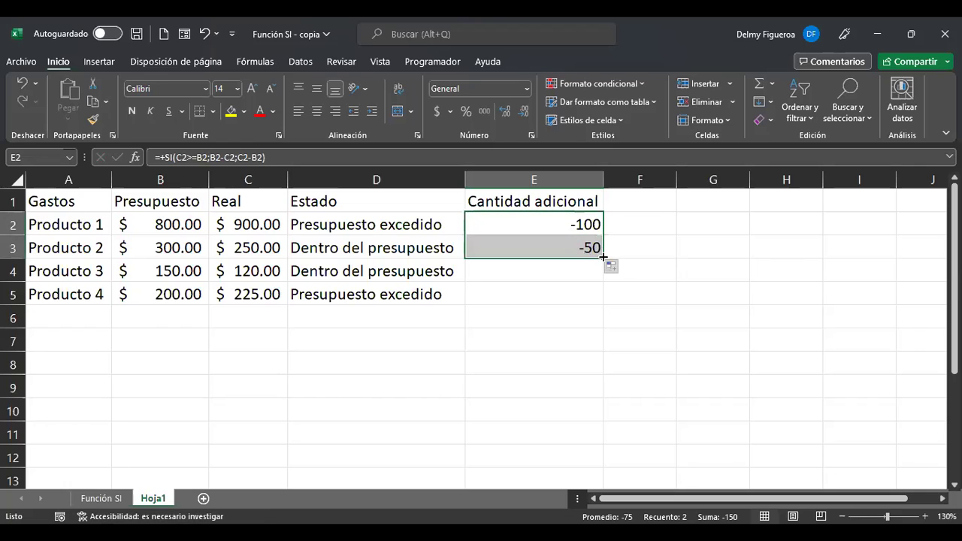
left_click(539, 242)
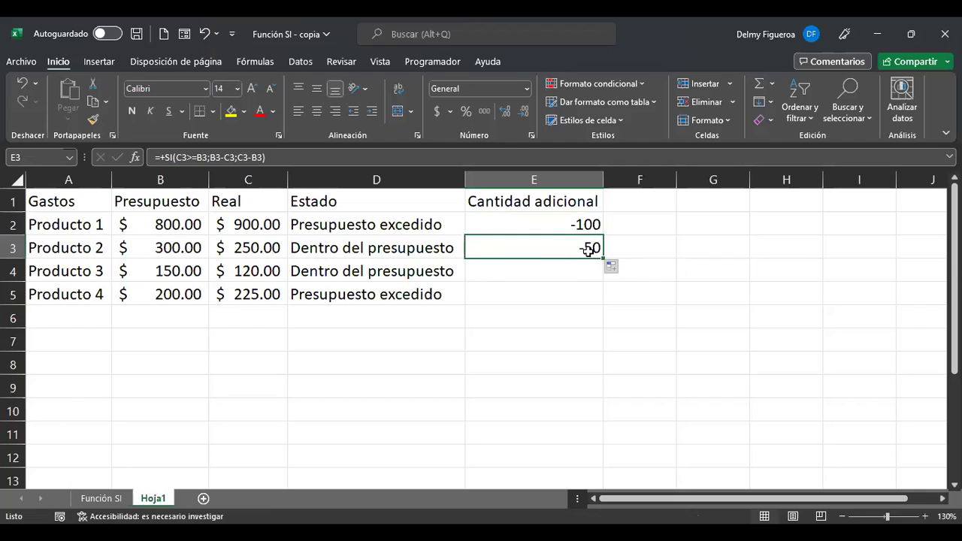
left_click(248, 247)
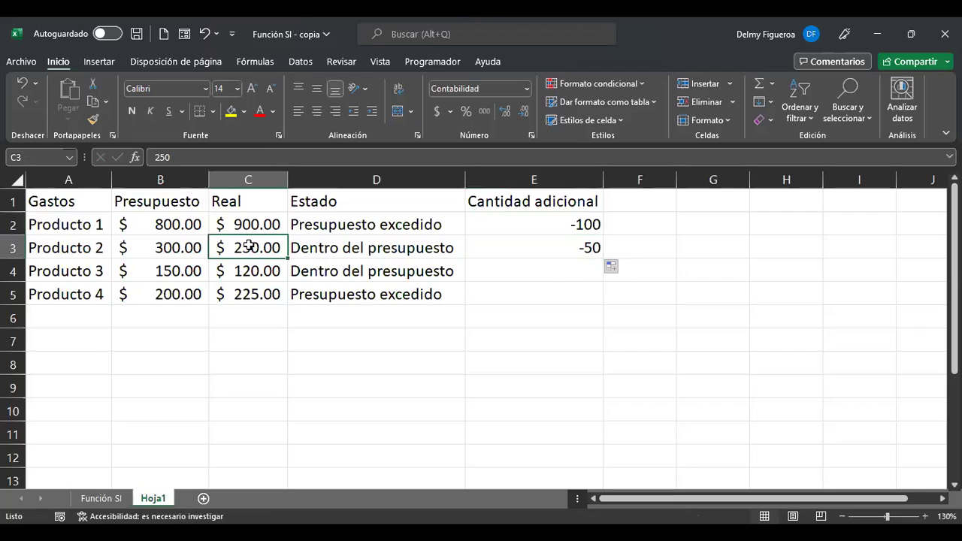
left_click(566, 240)
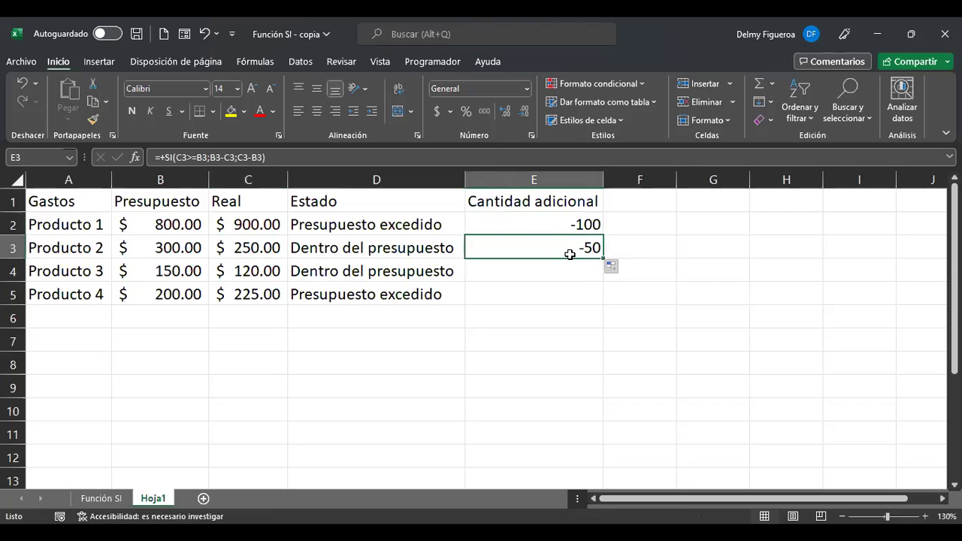
double_click(571, 253)
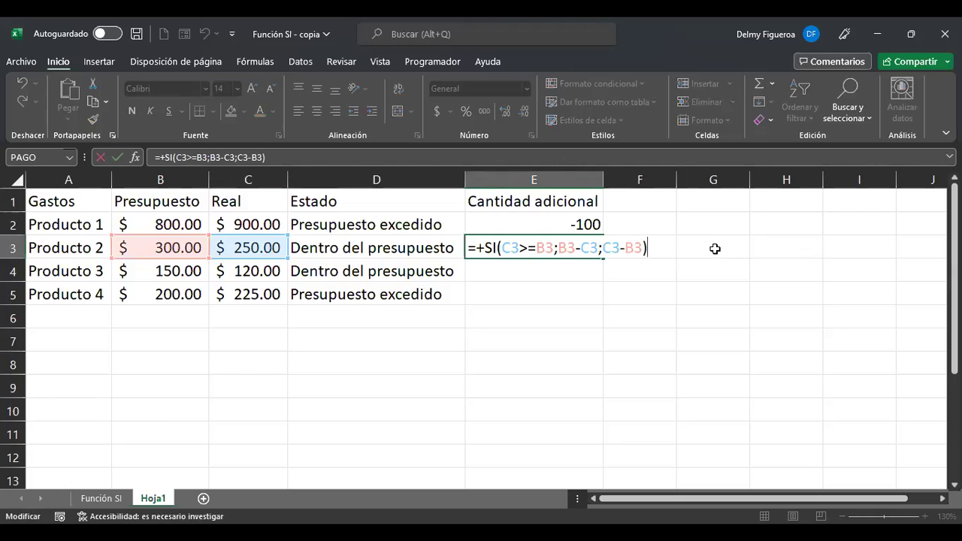
key("Return")
Fill the Cantidad adicional formula from E3 down through E4 and E5 for Producto 3 and Producto 4.
left_click(591, 251)
left_click_drag(603, 259, 606, 273)
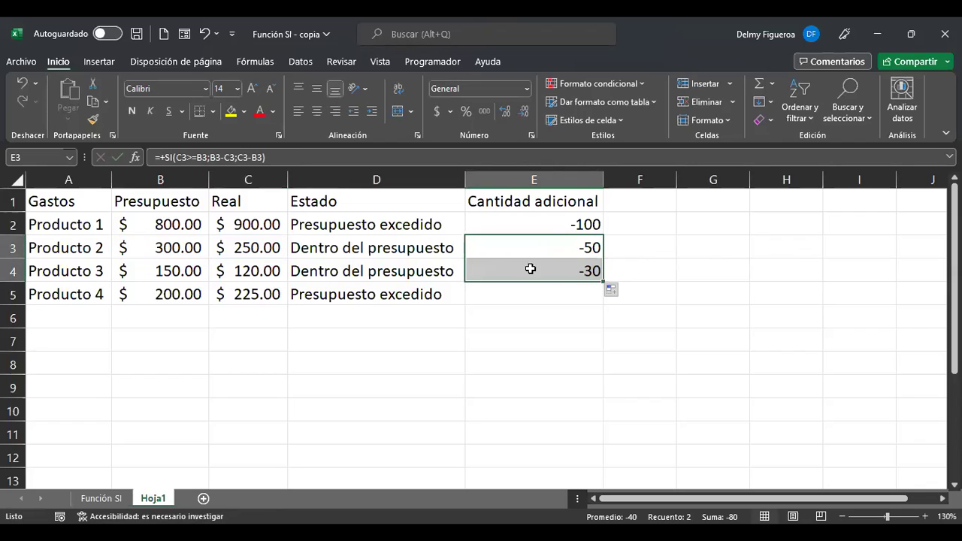
left_click(498, 268)
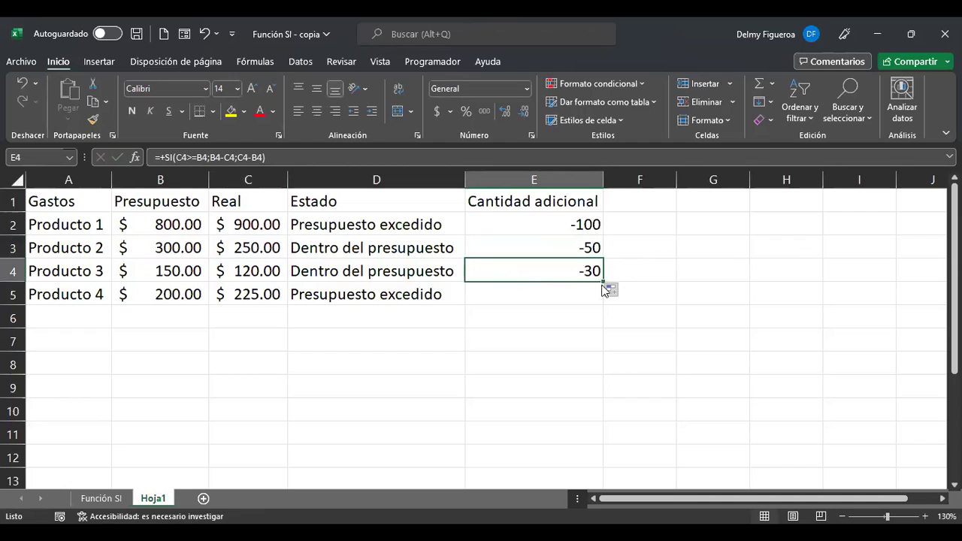
left_click_drag(604, 282, 602, 300)
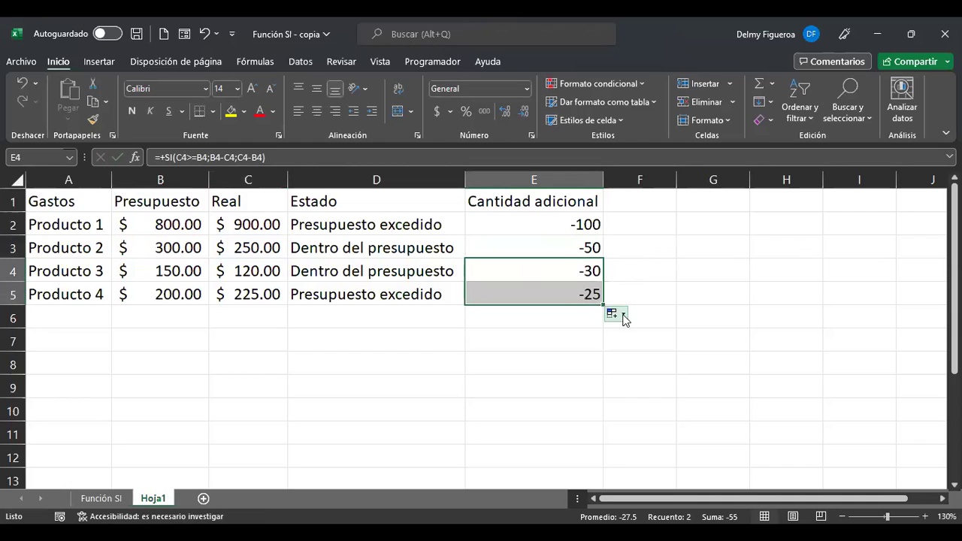
left_click(542, 293)
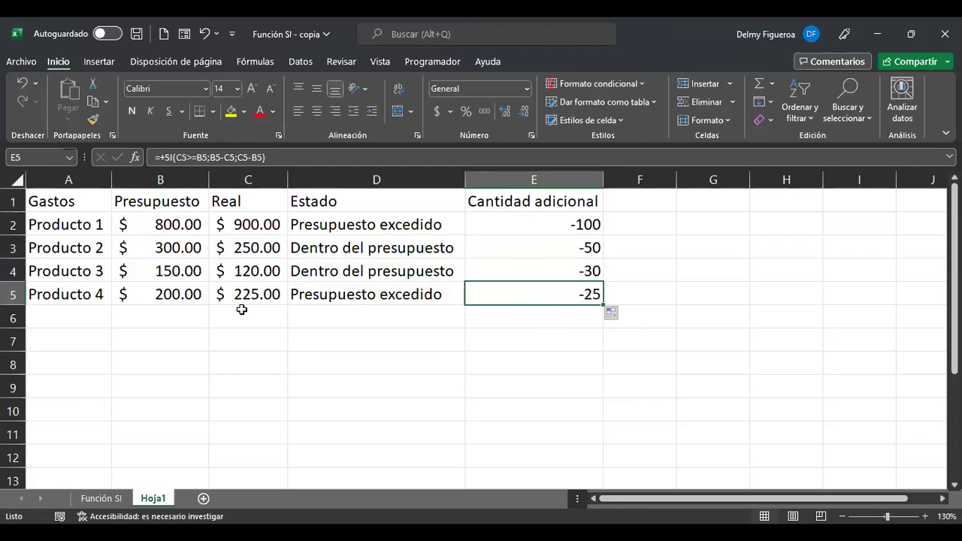
Change the value if true in the E2 SI formula to the subtraction C2-B2.
left_click(556, 218)
double_click(556, 218)
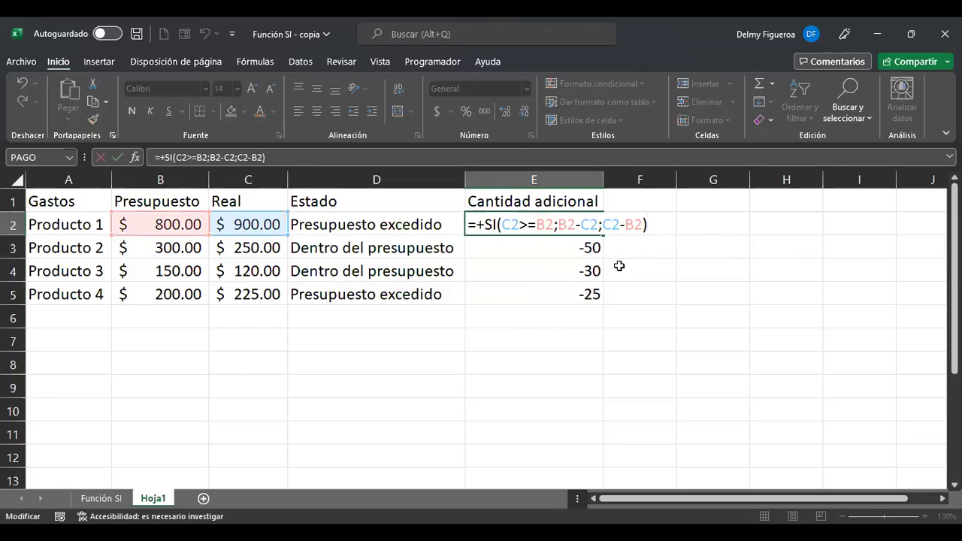
left_click(535, 224)
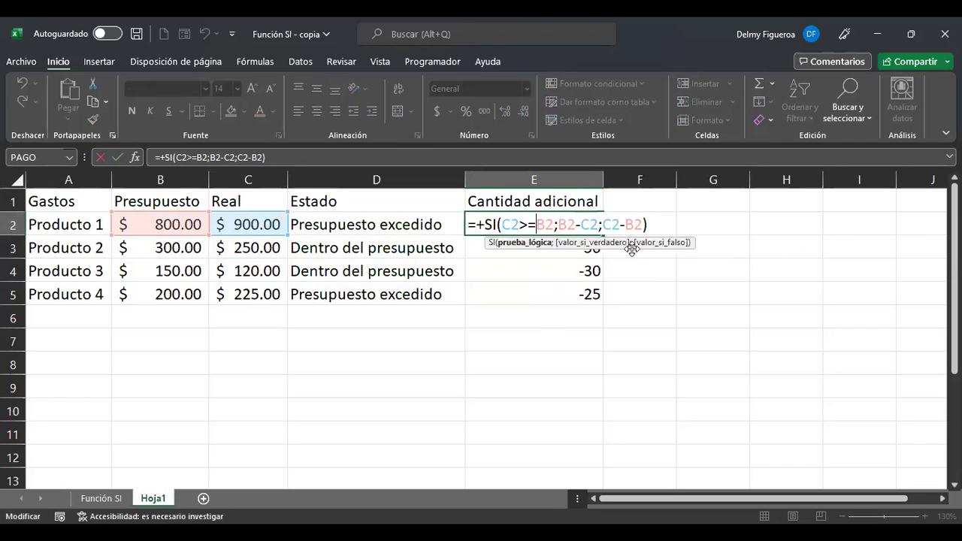
left_click(581, 224)
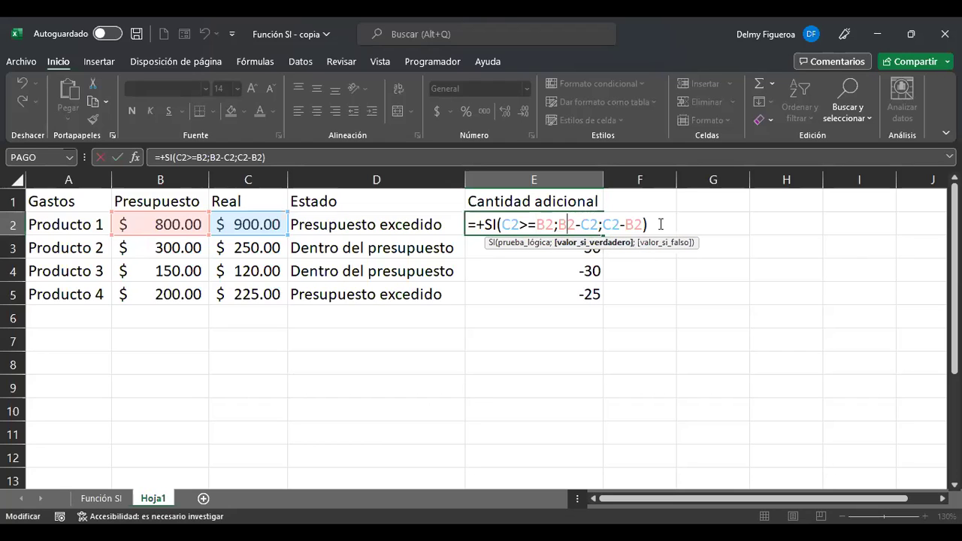
key("BackSpace")
type("c")
key("Right")
key("Right")
key("Delete")
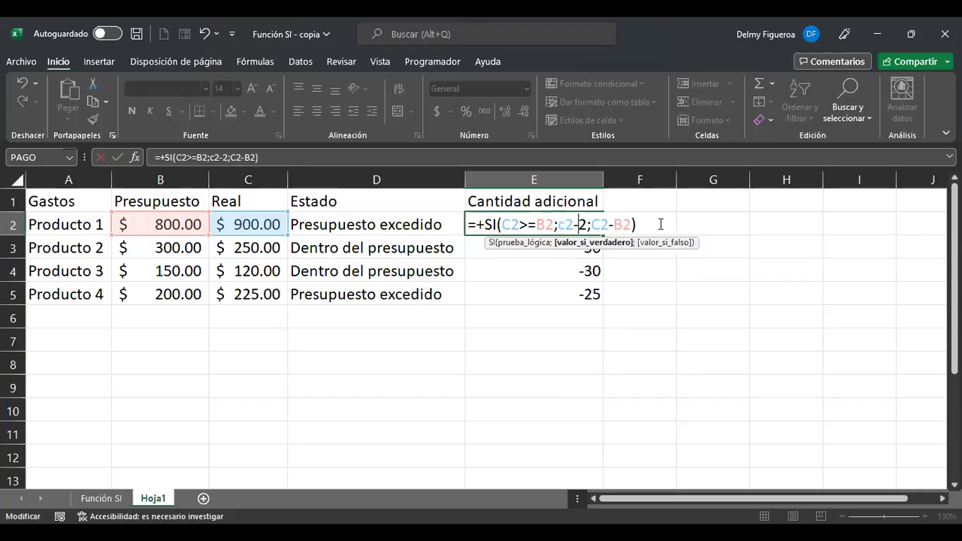
type("b")
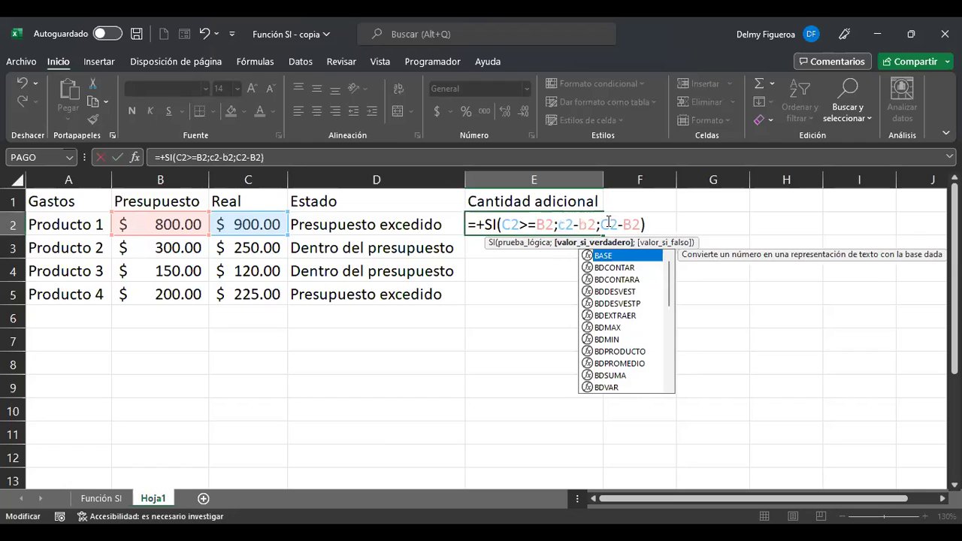
Change the value if false in the E2 SI formula to the subtraction B2-C2 and complete the formula.
key("Right")
key("Right")
key("Right")
key("BackSpace")
type("b")
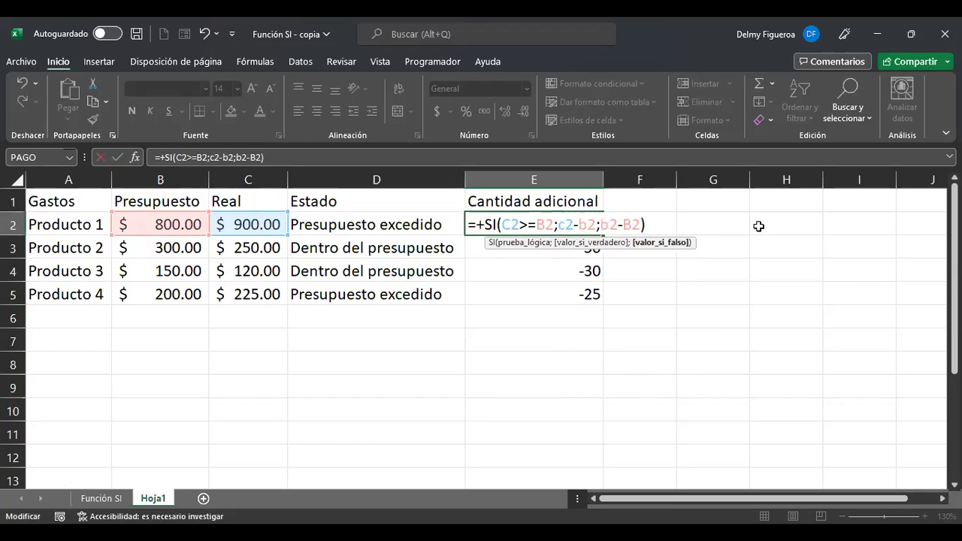
key("Delete")
type("c")
key("Return")
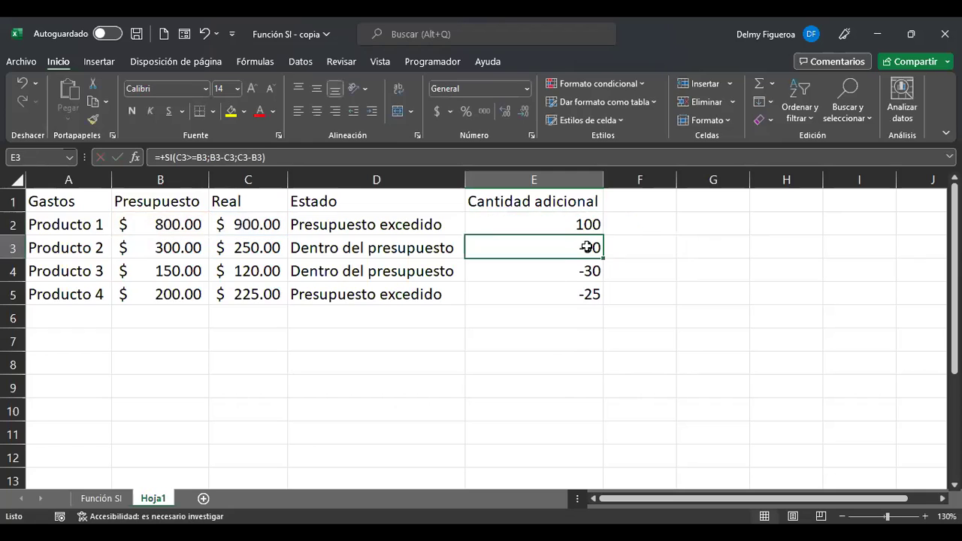
Fill the edited Cantidad adicional formula from E2 down to E5 and review the SI arguments in E2.
left_click(589, 224)
left_click_drag(604, 235, 602, 300)
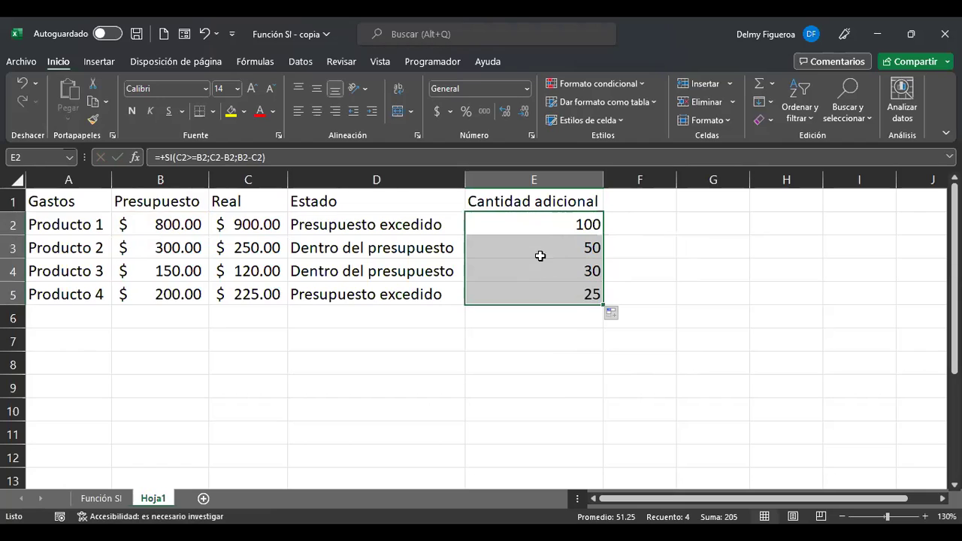
left_click(554, 224)
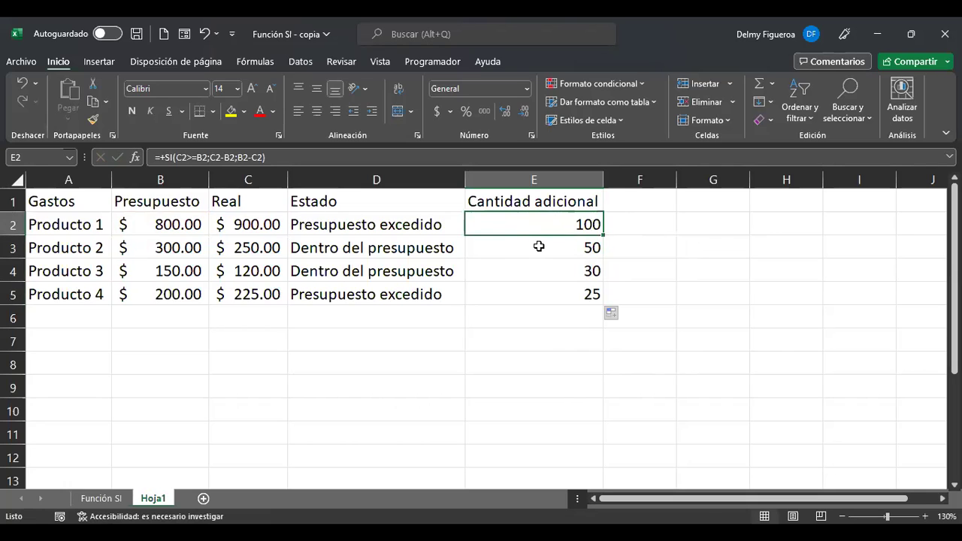
key("F2")
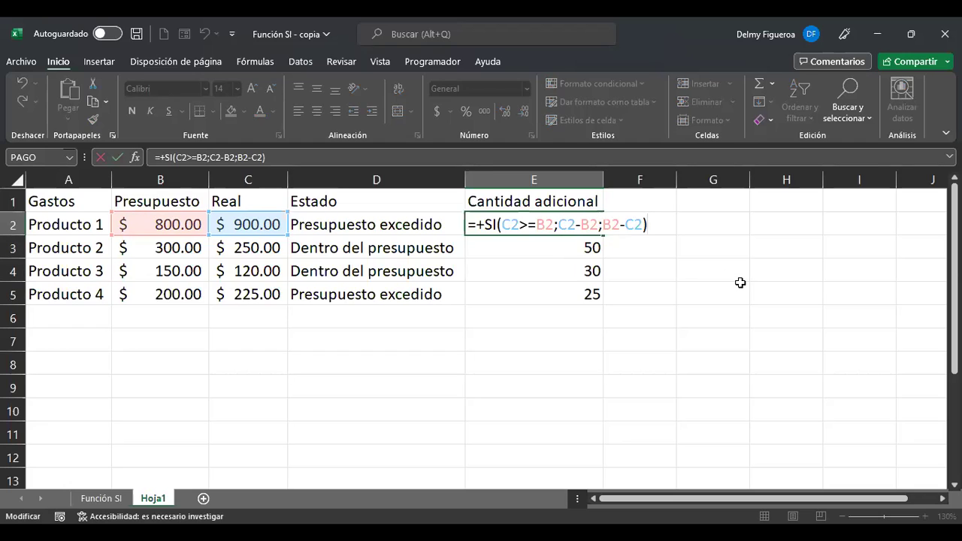
key("Return")
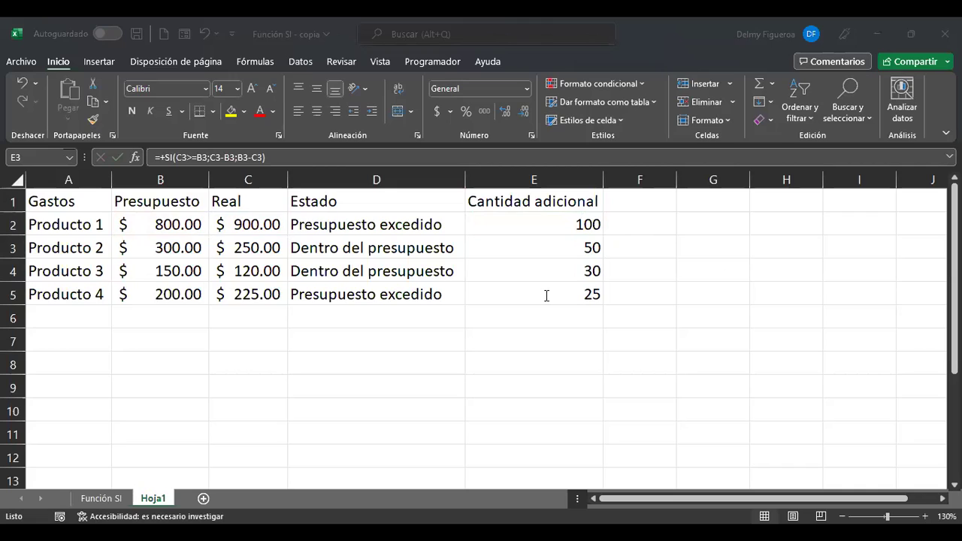
left_click(573, 223)
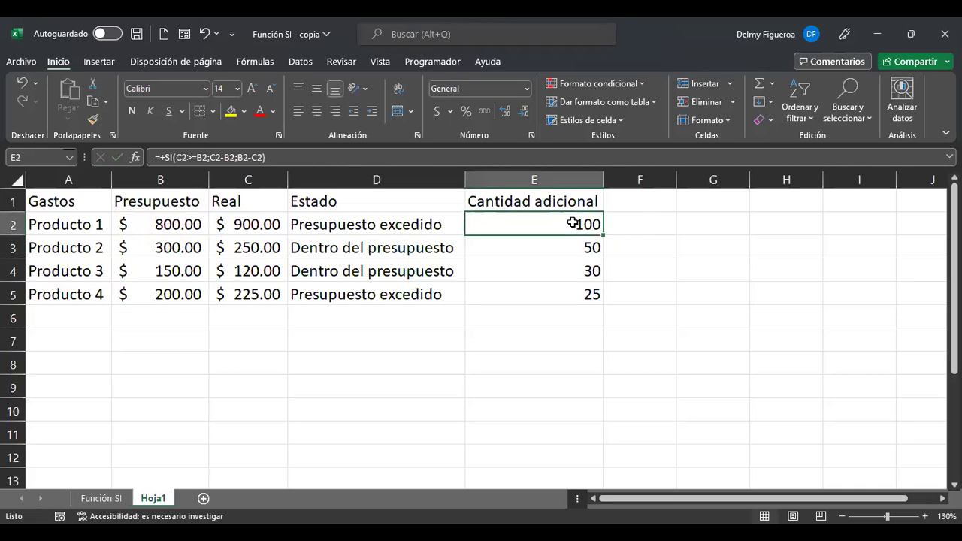
key("F2")
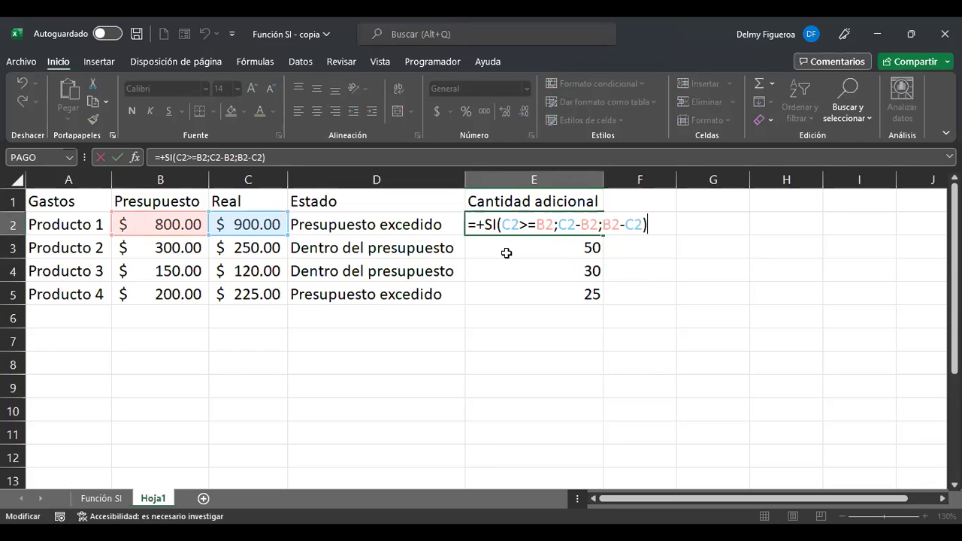
key("Return")
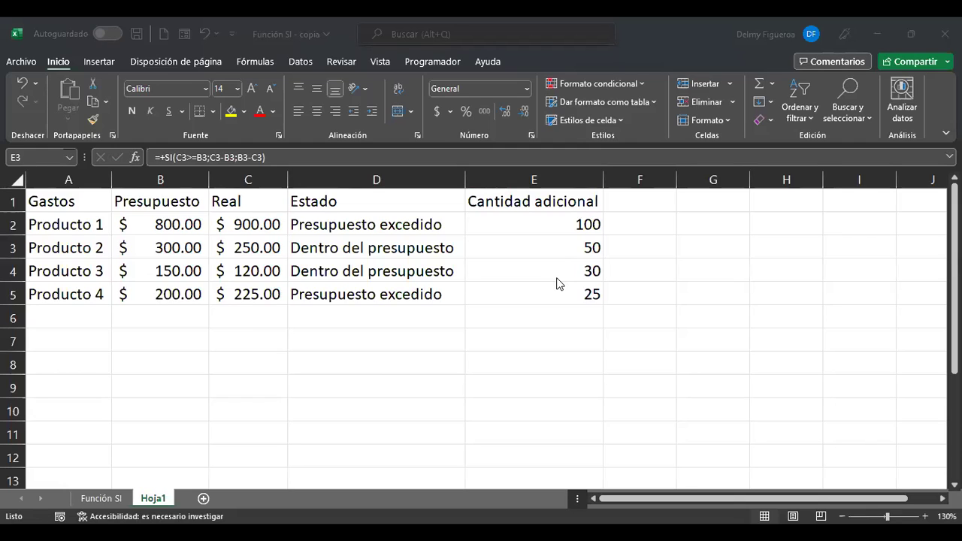
Set the value if true in the E2 SI formula back to the subtraction B2-C2.
left_click(575, 233)
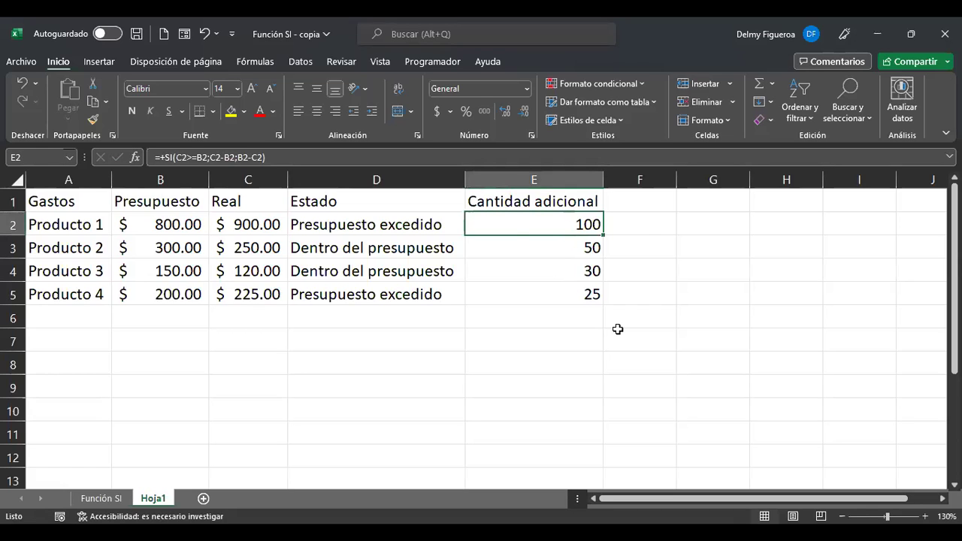
key("F2")
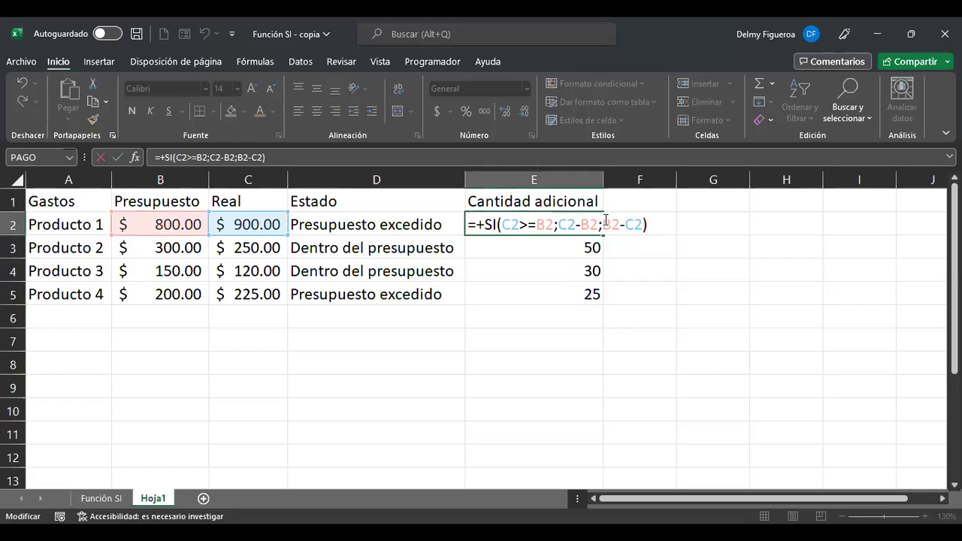
left_click(565, 224)
key("BackSpace")
type("b")
key("Right")
key("Right")
key("Delete")
key("Right")
type("c")
Replace the value if false in the E2 SI formula with 0 and fill the formula down to E5.
key("Right")
key("Right")
key("shift+Right")
key("shift+Right")
key("shift+Right")
key("shift+Right")
key("shift+Right")
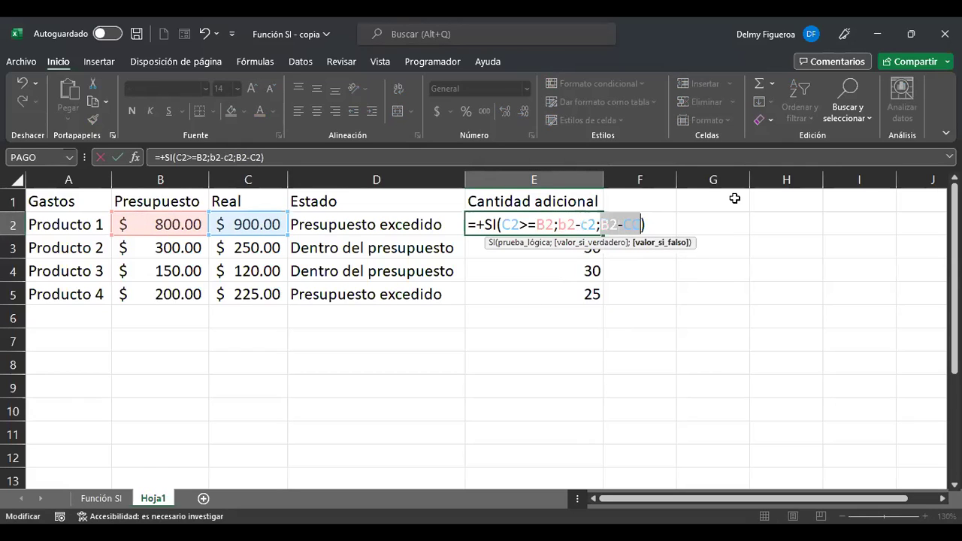
type("0")
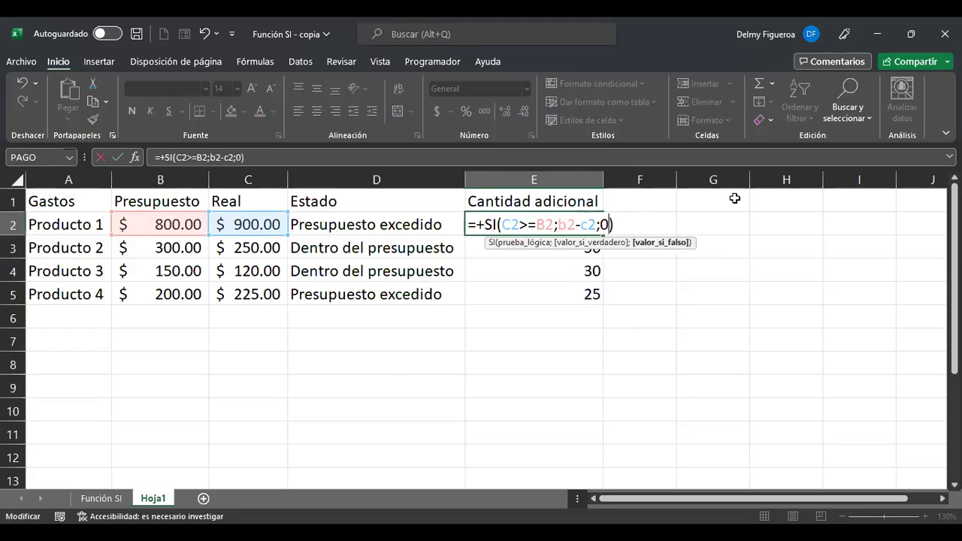
key("Return")
left_click(575, 226)
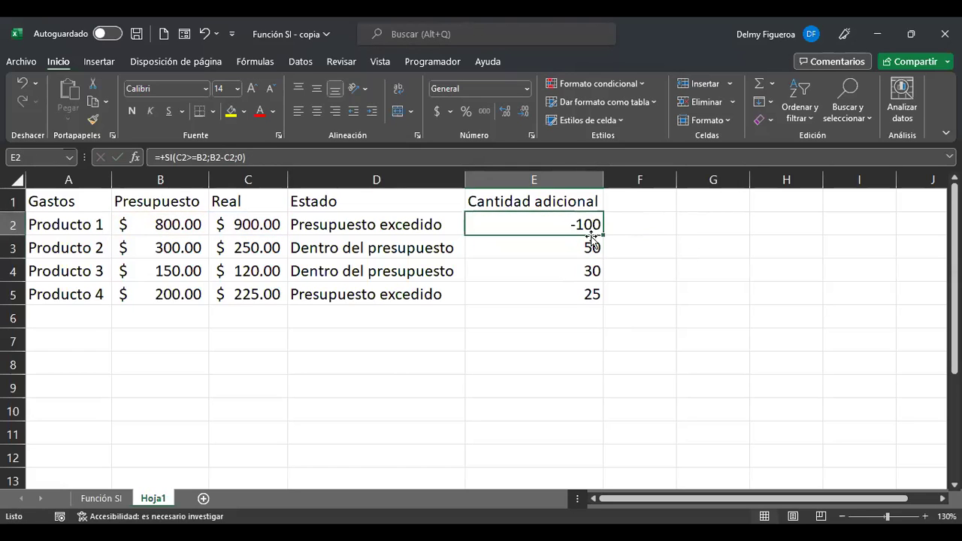
left_click_drag(604, 236, 608, 302)
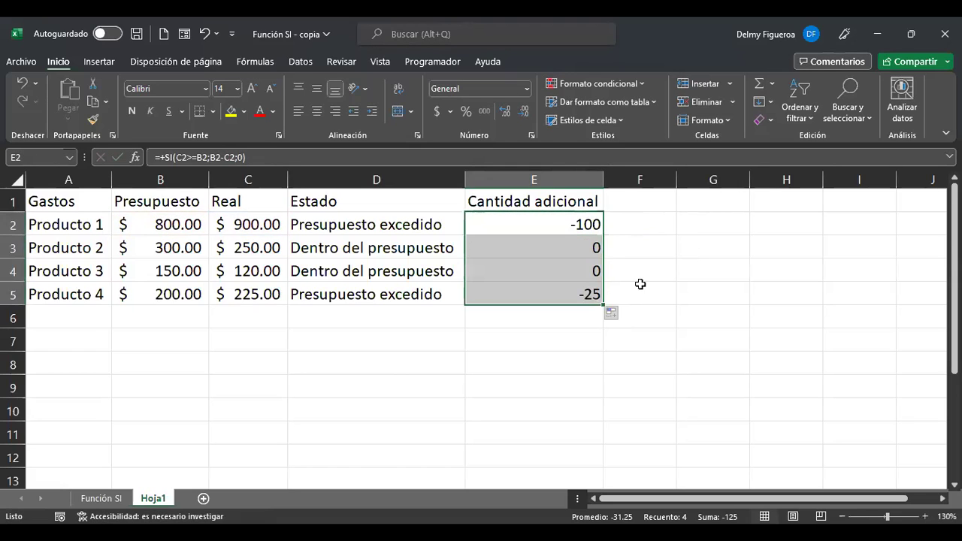
left_click(563, 238)
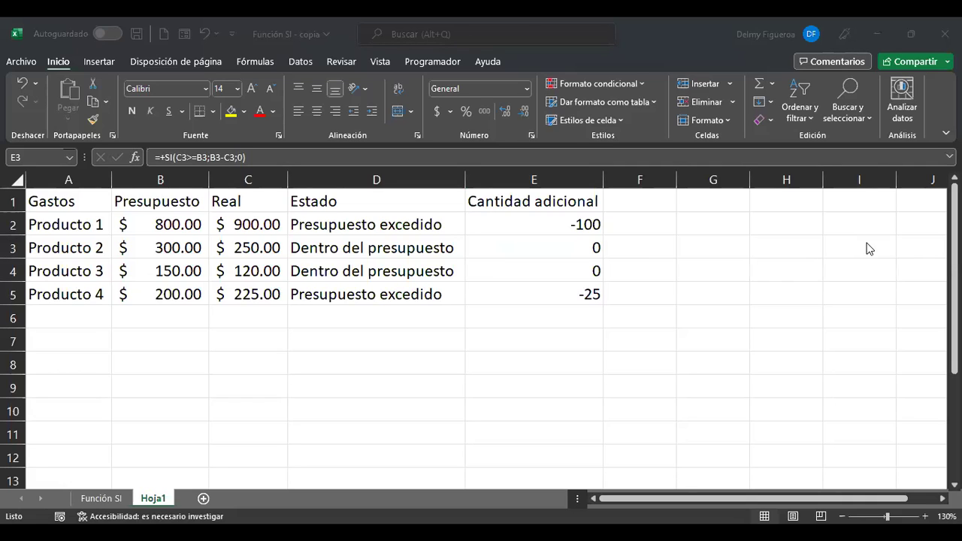
left_click(257, 341)
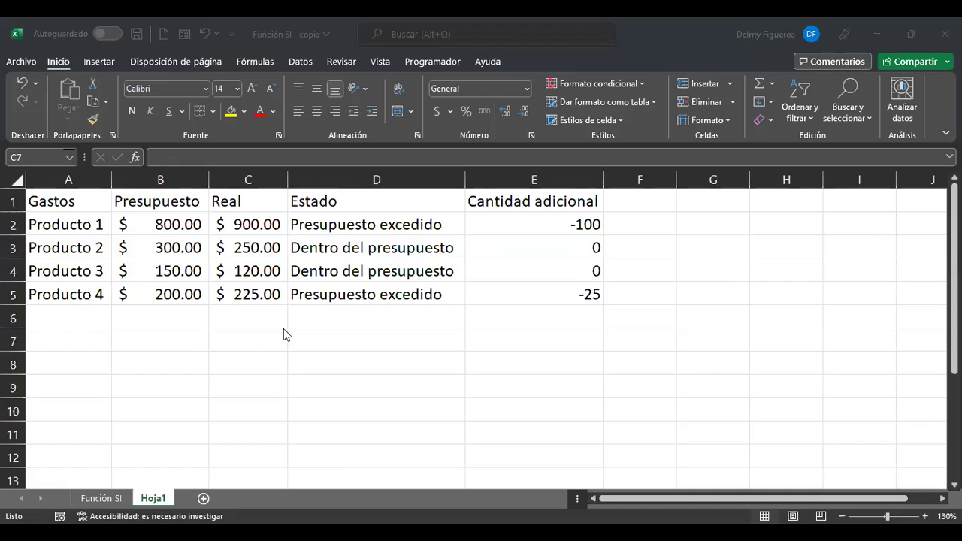
left_click(75, 231)
Enter the headers Producto, Cantidad, Costo and Total in cells A8 to D8 to start a second table.
left_click(62, 344)
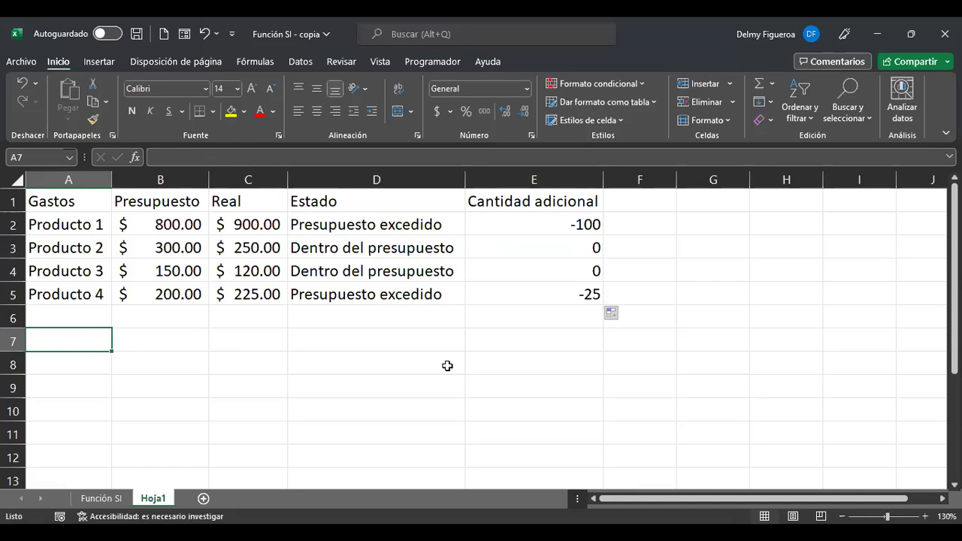
key("Down")
type("Producto")
key("Return")
key("Up")
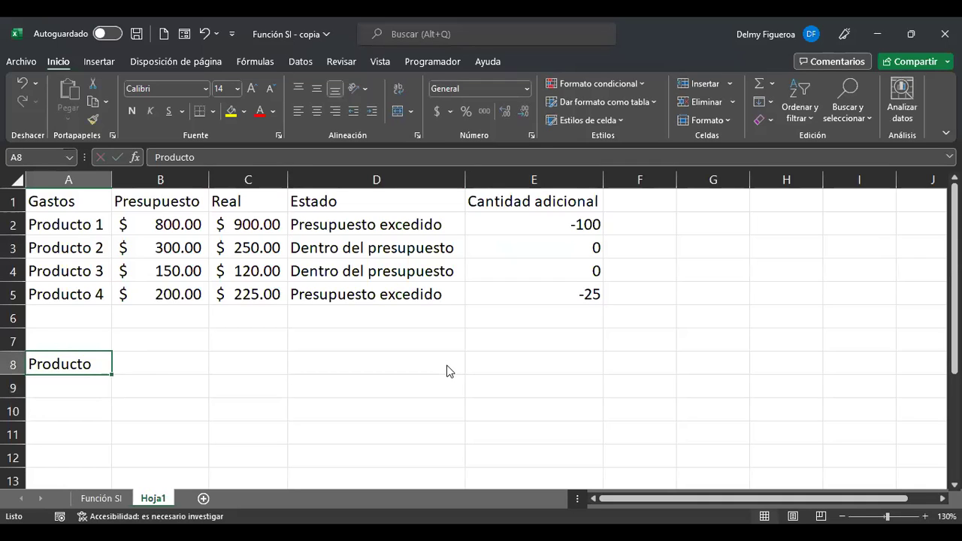
key("Right")
type("Cantidad")
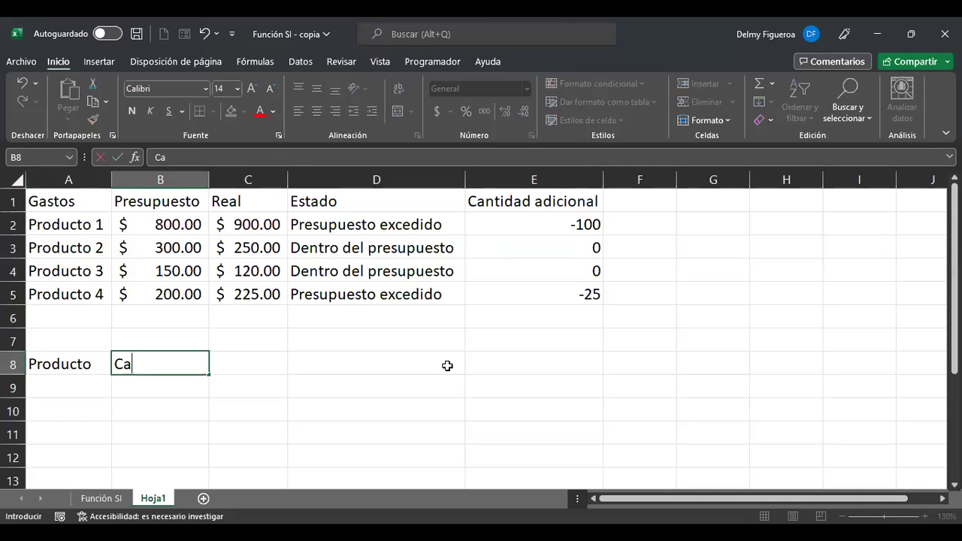
key("Tab")
type("Costo")
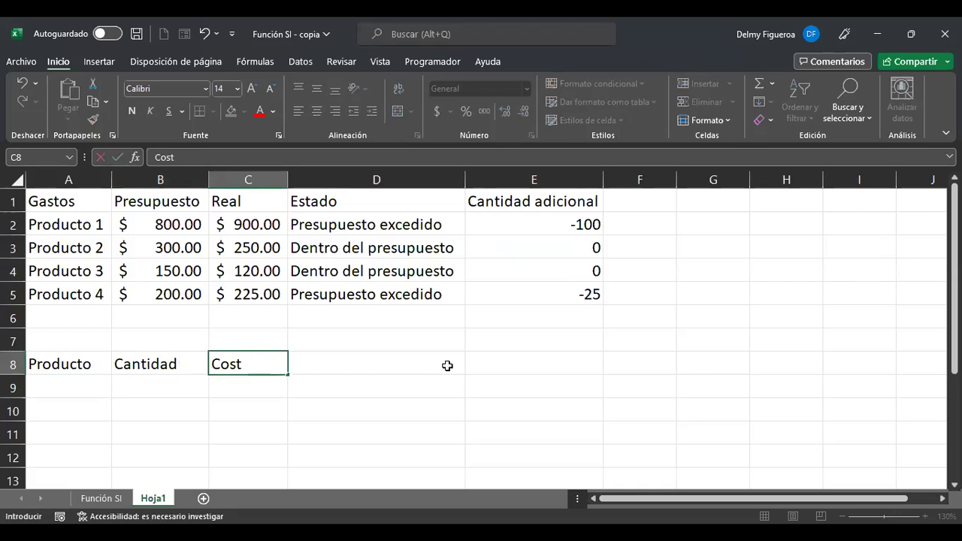
key("Tab")
type("Total")
key("Return")
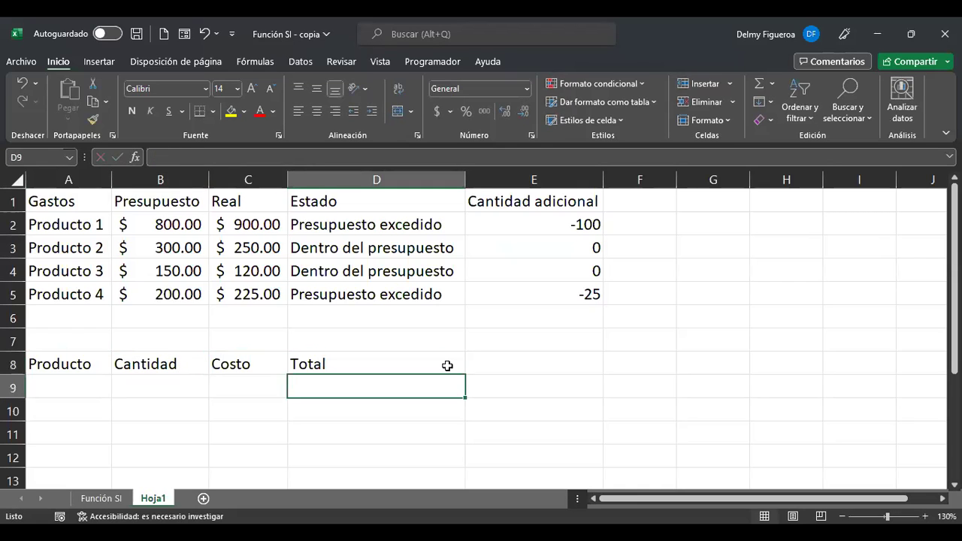
Copy the names Producto 1 and Producto 2 from A2:A3 into A9:A10 under the Producto header.
key("Left")
key("Left")
key("Left")
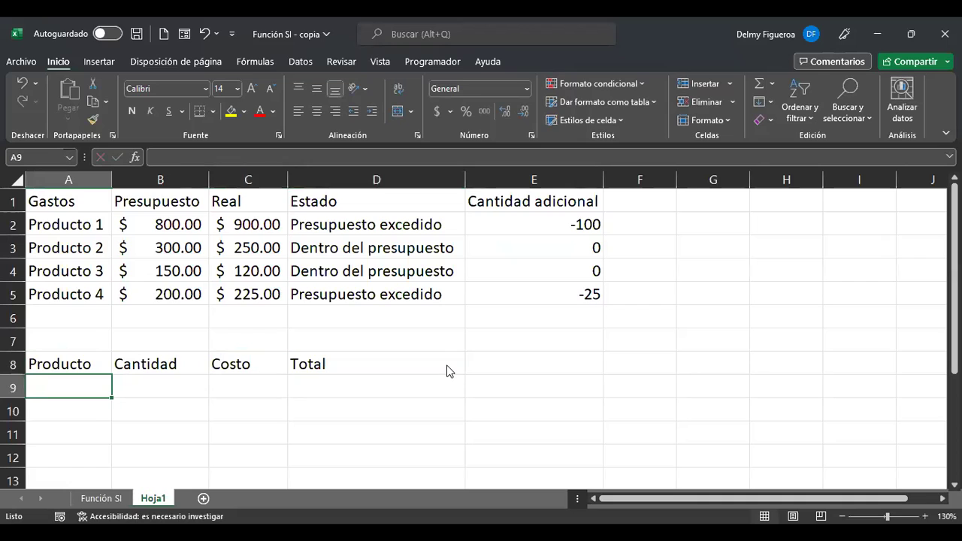
key("Up")
key("Up")
key("Up")
key("Up")
key("Up")
key("Up")
key("Up")
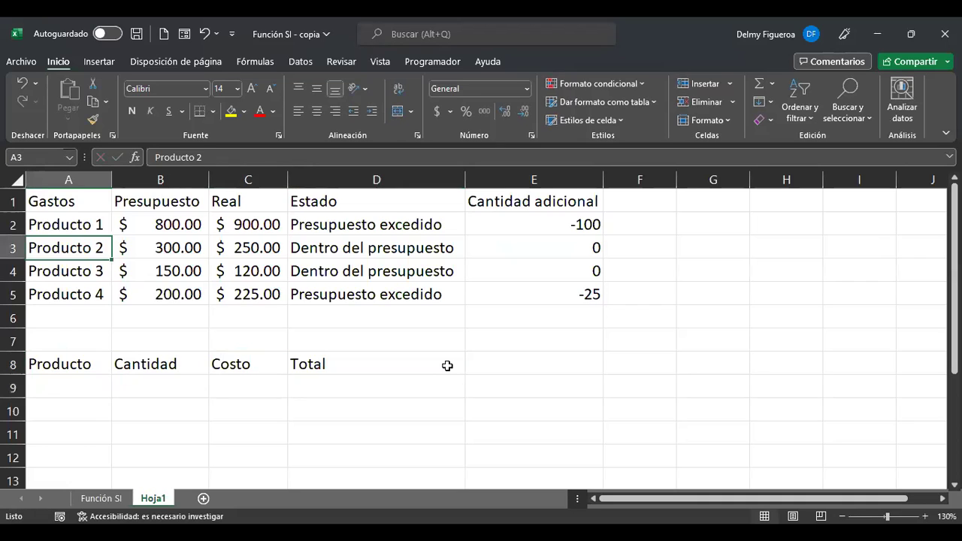
key("shift+Down")
key("ctrl+c")
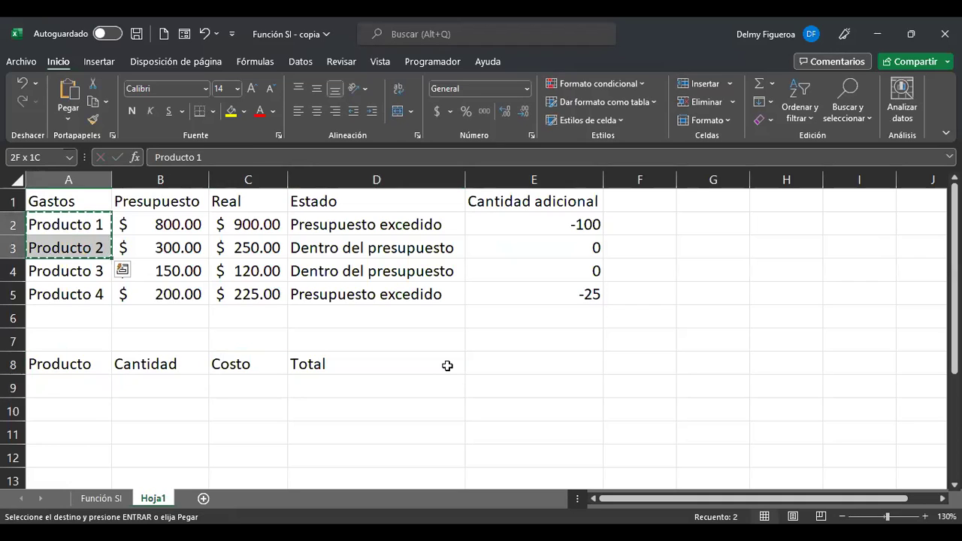
key("Down")
key("Down")
key("Down")
key("Down")
key("Down")
key("Down")
key("Down")
key("Return")
key("Up")
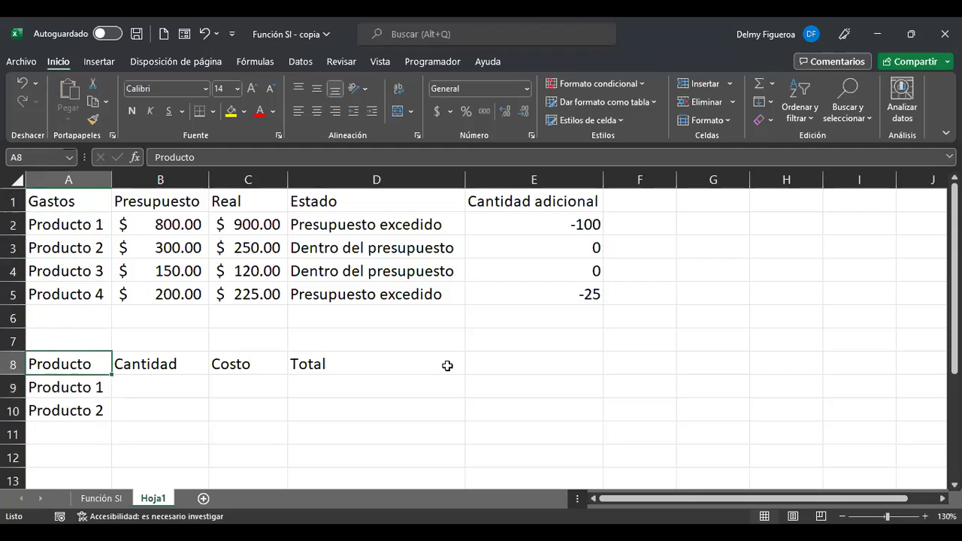
Enter the quantities 5 for Producto 1 and 7 for Producto 2 in B9 and B10.
key("Right")
key("Down")
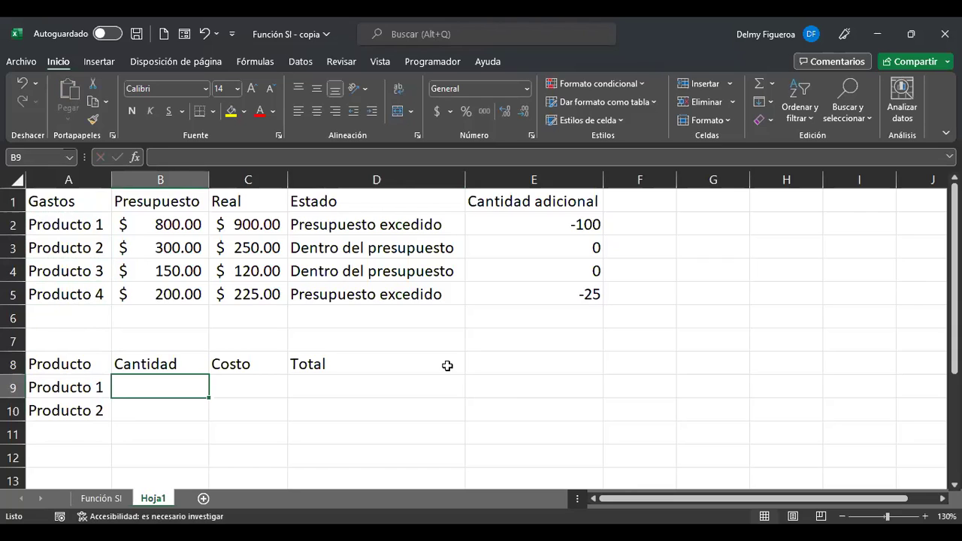
type("5")
key("Return")
type("7")
key("Right")
Enter the costs 3.5 for Producto 1 and 9.2 for Producto 2 in C9 and C10.
key("Up")
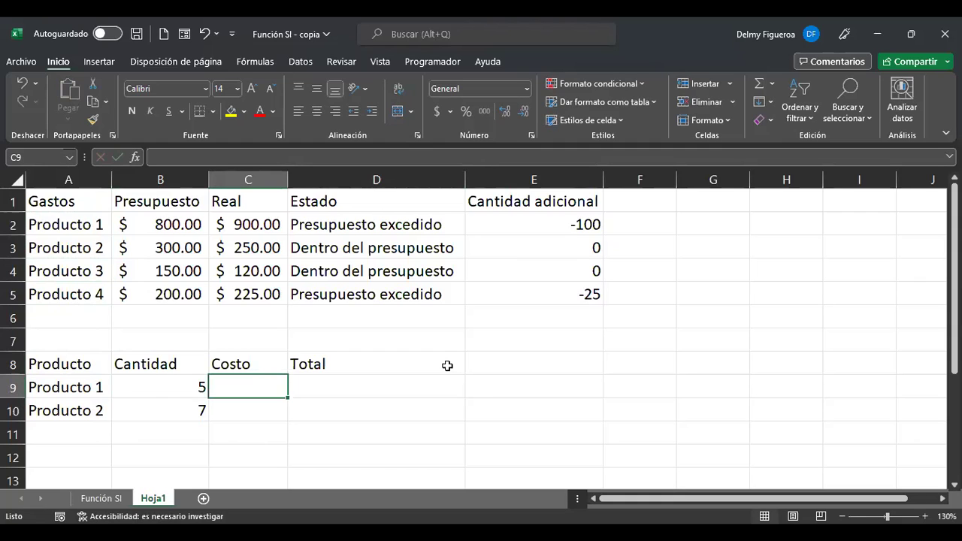
type("3.5")
key("Return")
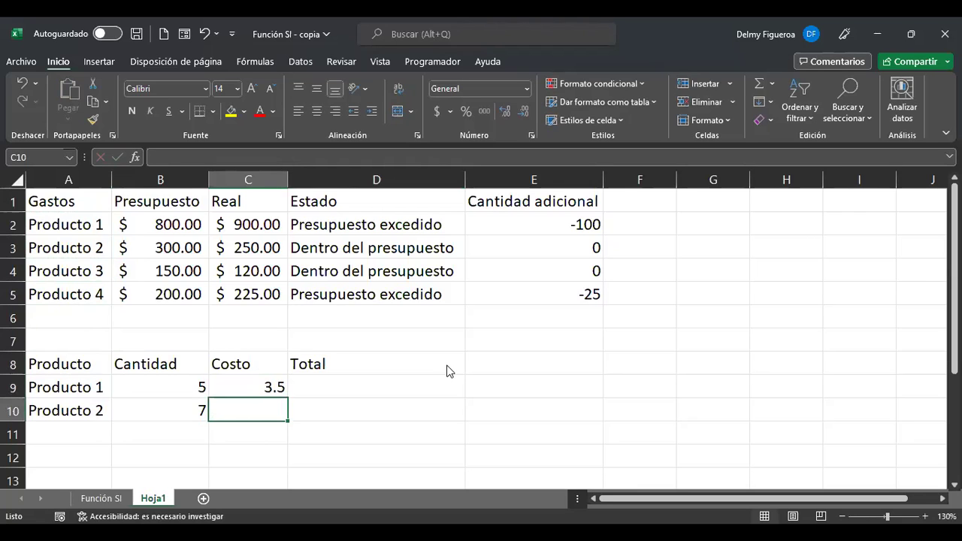
type("9.2")
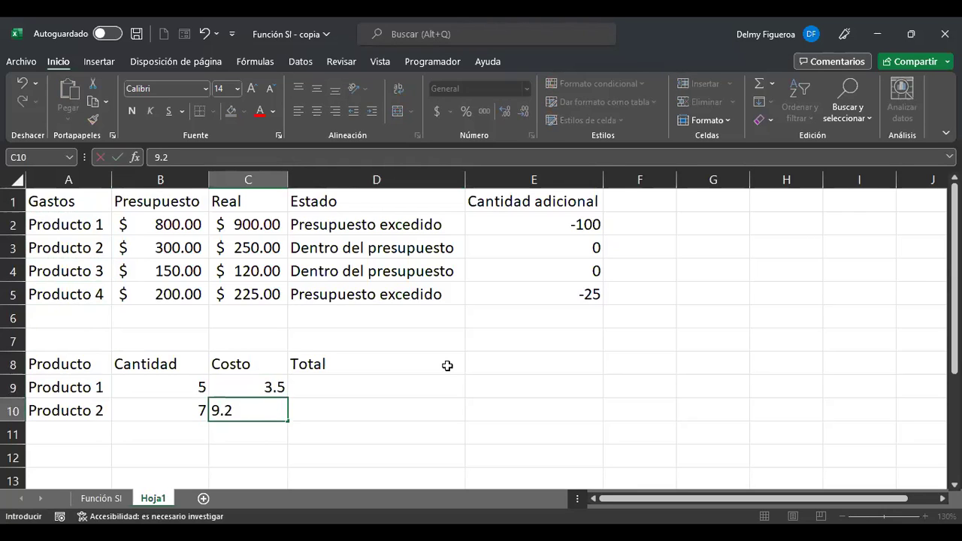
key("Tab")
Calculate the Total in D9 with the formula +C9*B9 and copy it to D10.
left_click(447, 365)
key("Down")
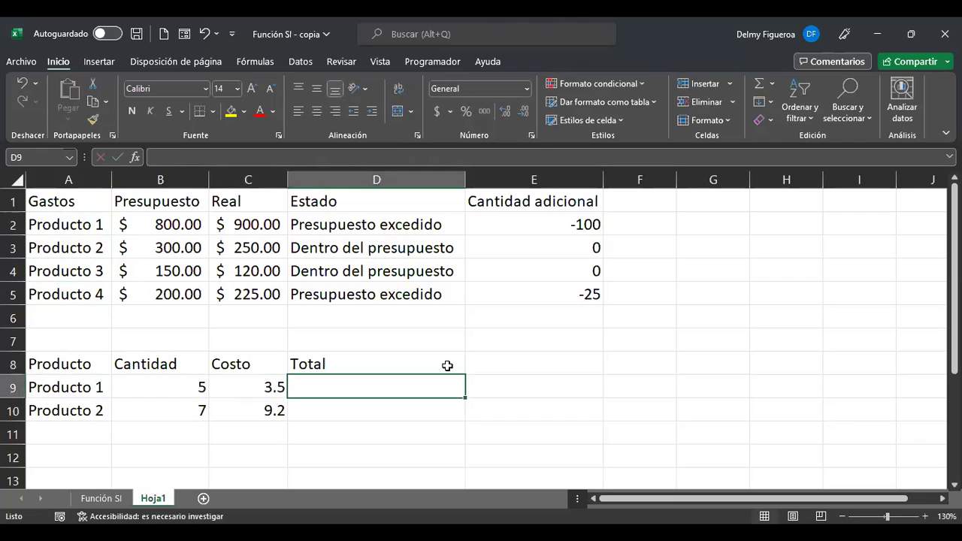
type("+")
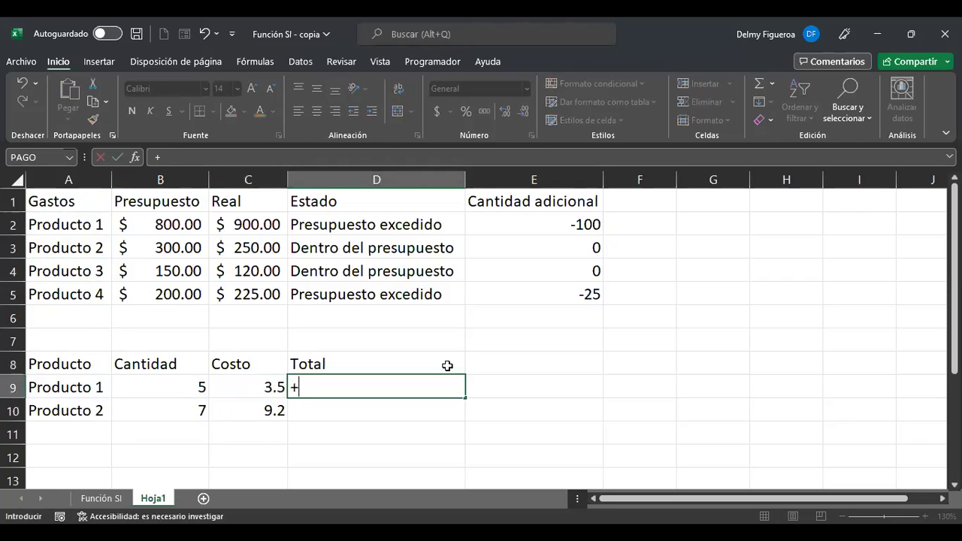
key("Left")
type("*")
key("Left")
key("Left")
key("Return")
key("Up")
key("ctrl+c")
key("Down")
key("Return")
key("Up")
Apply the dollar accounting format to C9:D10 and center the quantities in B9:B10.
key("Left")
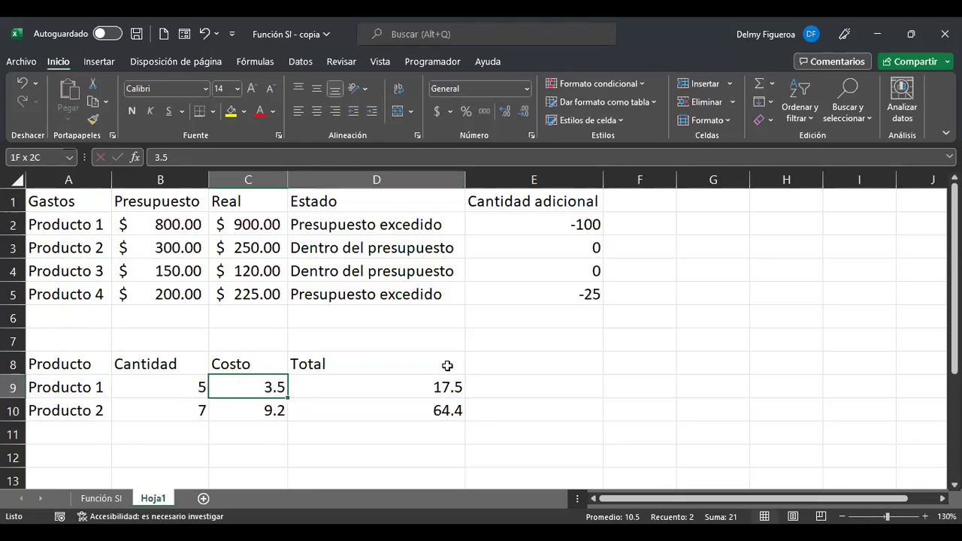
key("shift+Down")
key("shift+Right")
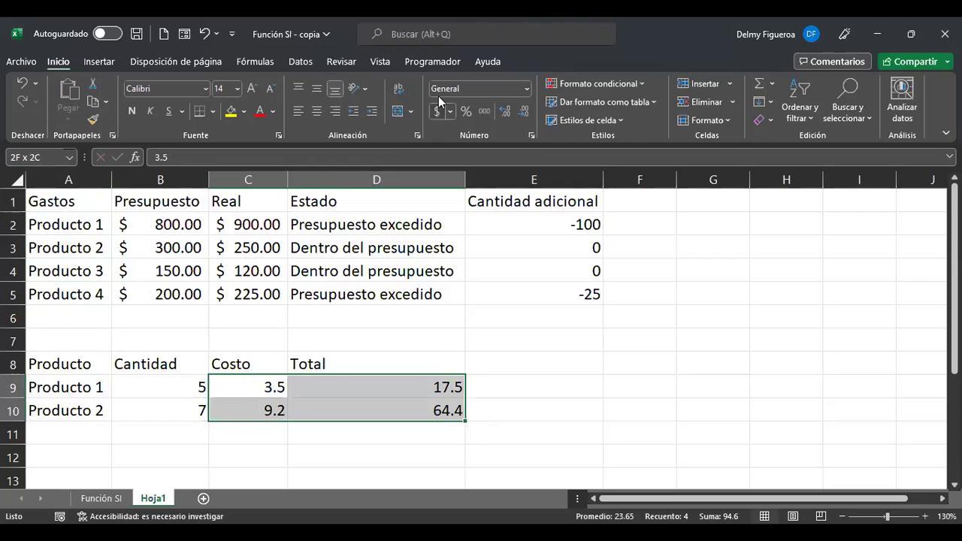
left_click(441, 111)
left_click_drag(197, 386, 194, 403)
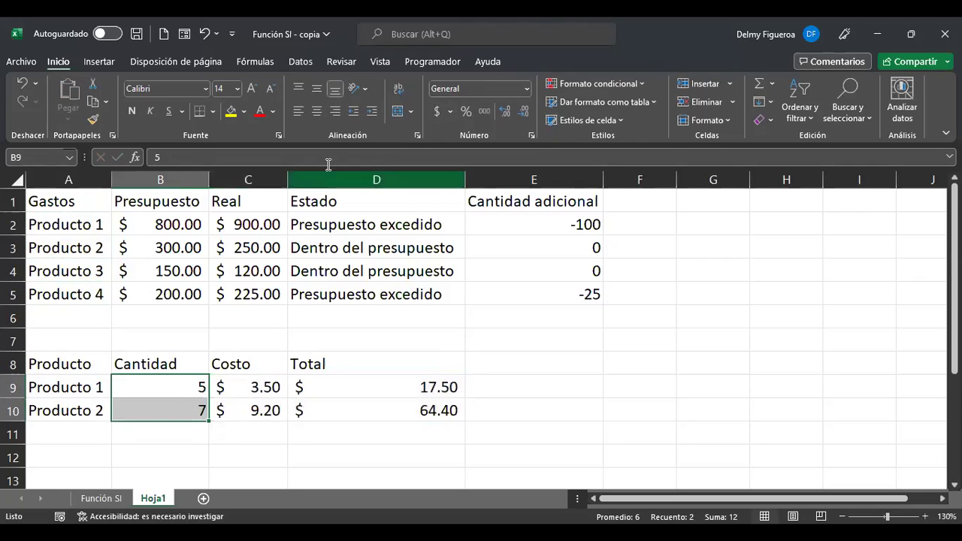
left_click(316, 111)
Enter the label Subtotal in B12, leaving row 11 empty below the products.
left_click(395, 385)
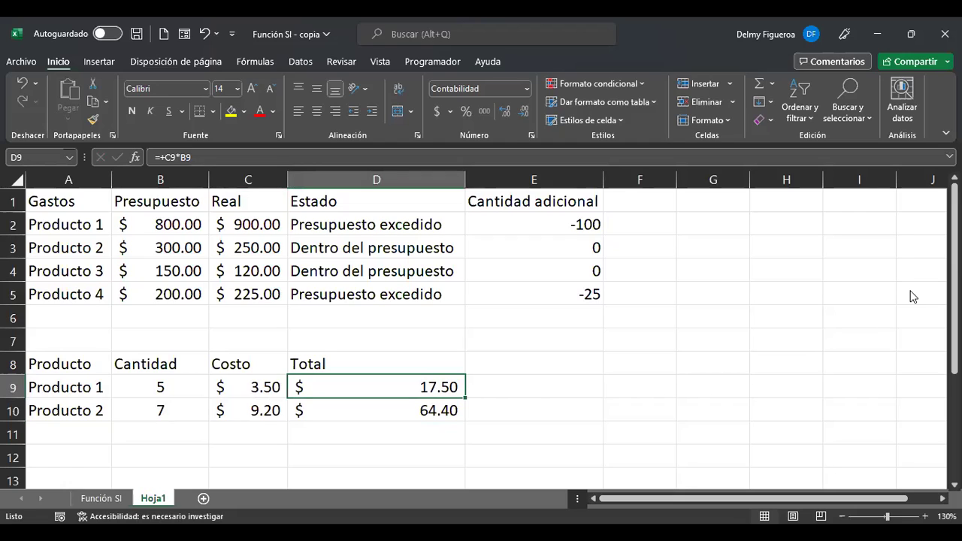
key("Down")
key("Down")
key("Left")
key("Left")
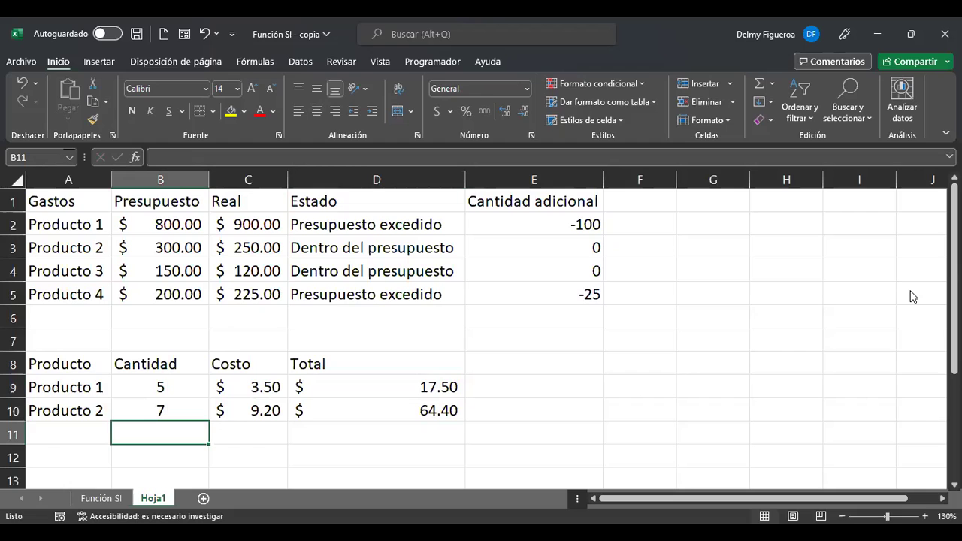
key("Down")
type("Sub")
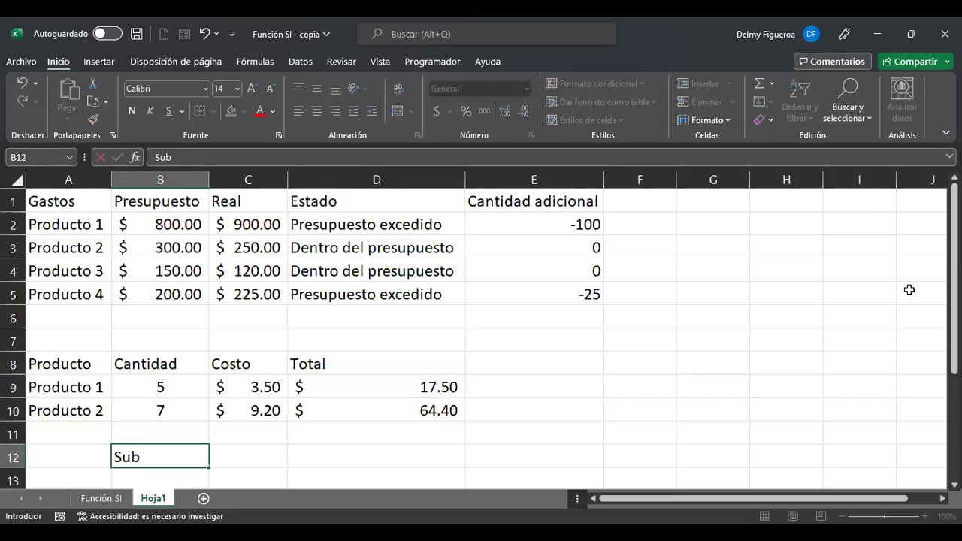
type("total")
key("Return")
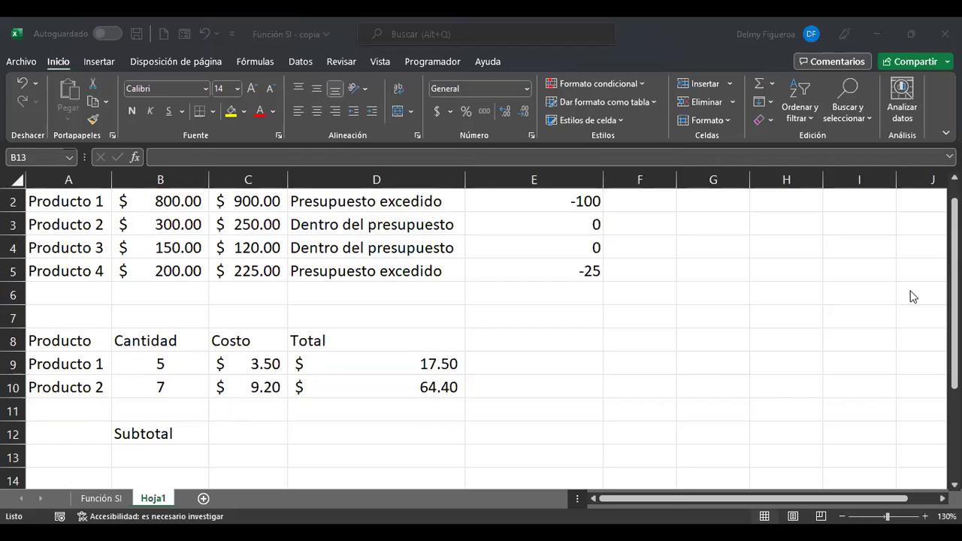
Sum the costs C9:C10 with SUMA in C12 and copy the formula to D12 for the Total column.
left_click(412, 409)
left_click(249, 433)
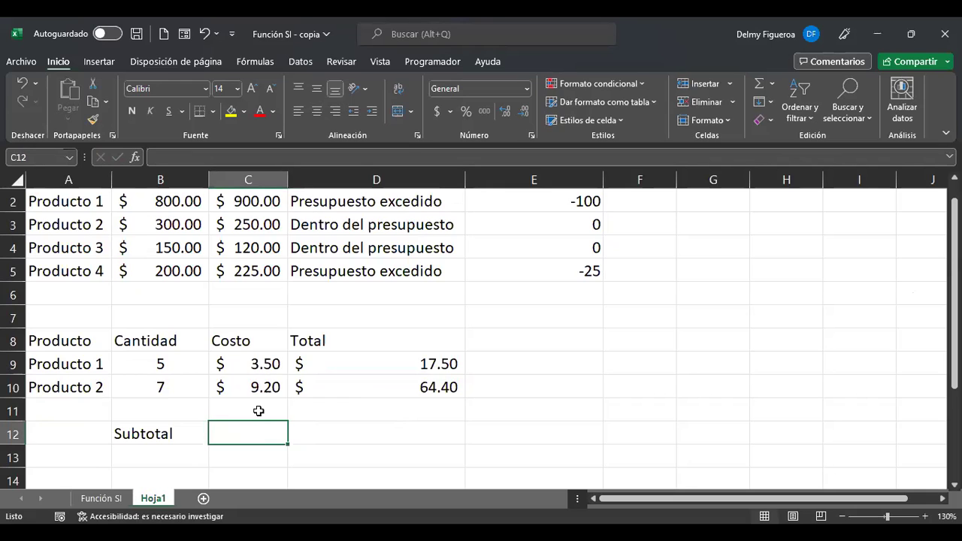
left_click(756, 84)
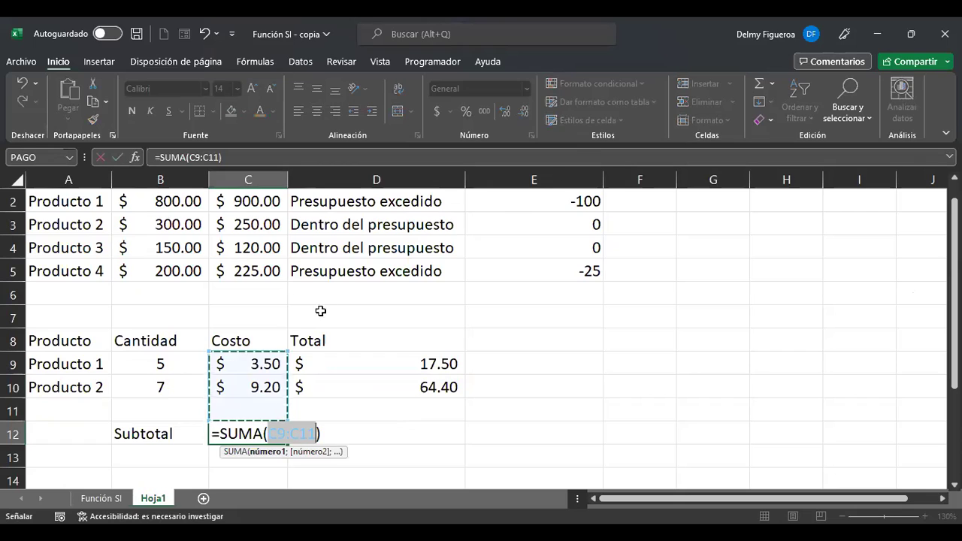
left_click(269, 358)
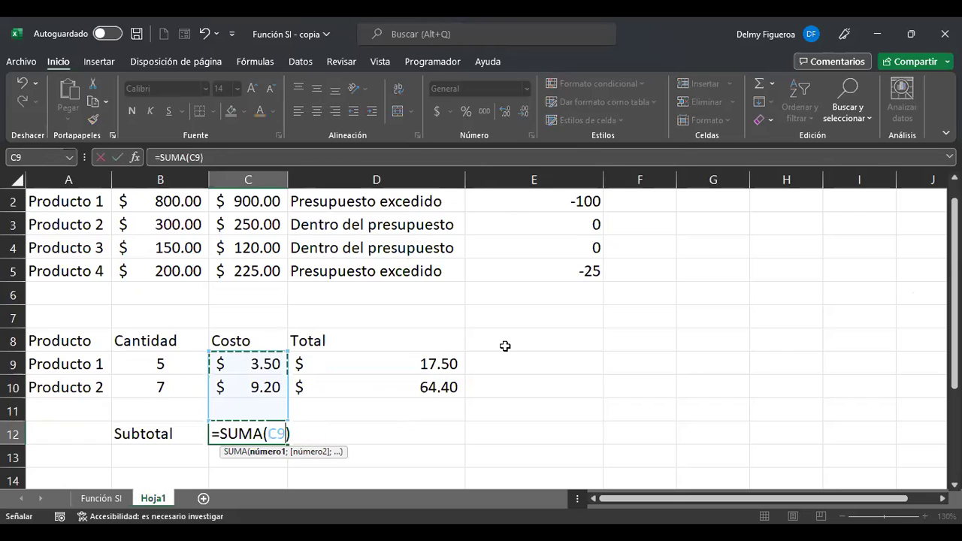
key("shift+Down")
key("ctrl+Return")
key("ctrl+c")
key("Right")
key("Return")
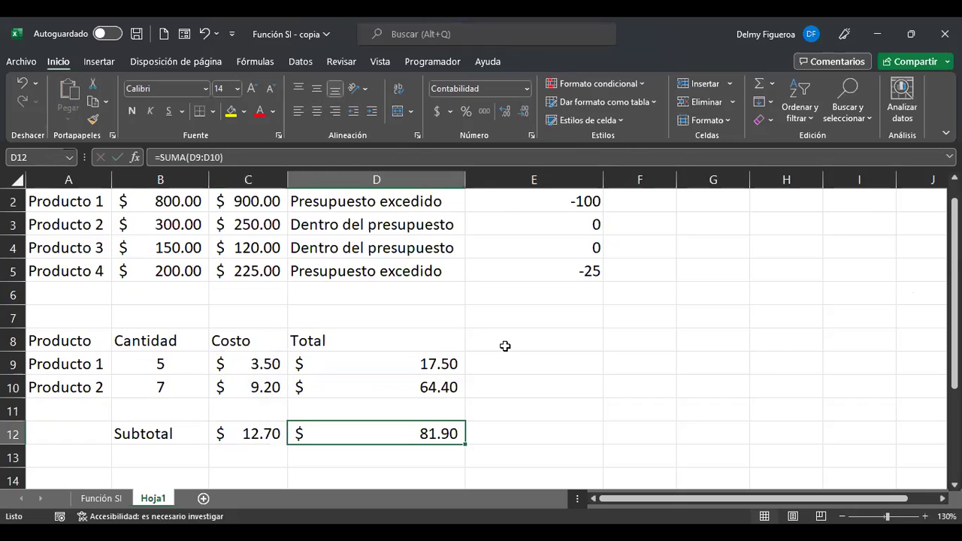
Enter the label Descuento in B13, directly below Subtotal.
key("Down")
key("Left")
key("Left")
key("Left")
key("Down")
key("Right")
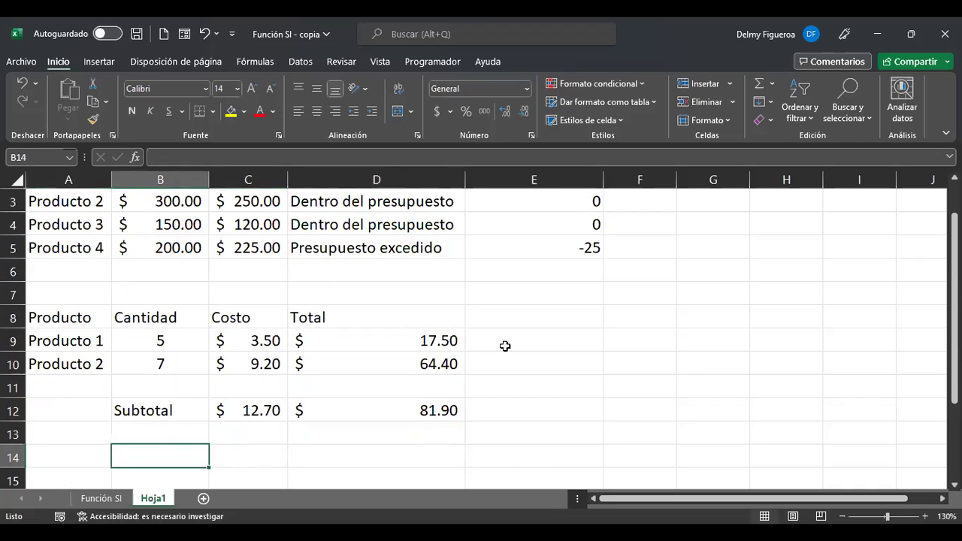
key("Up")
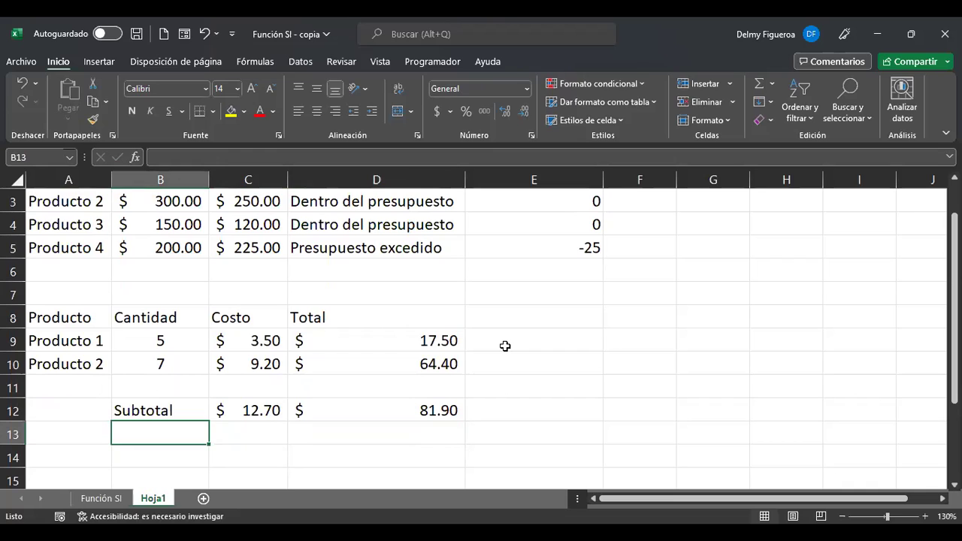
type("Descuento")
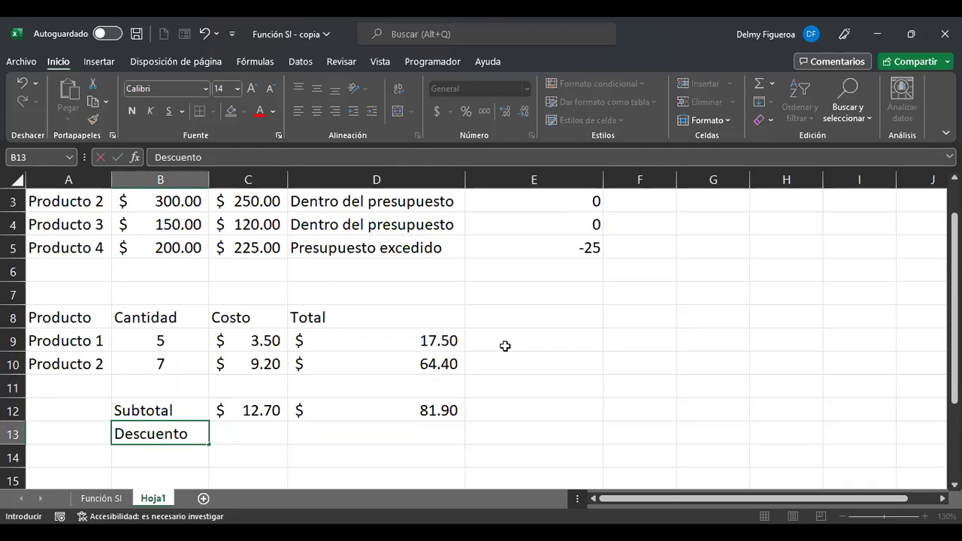
key("Return")
Enter the 3% discount in C13 and the label Total in B14.
key("Up")
key("Right")
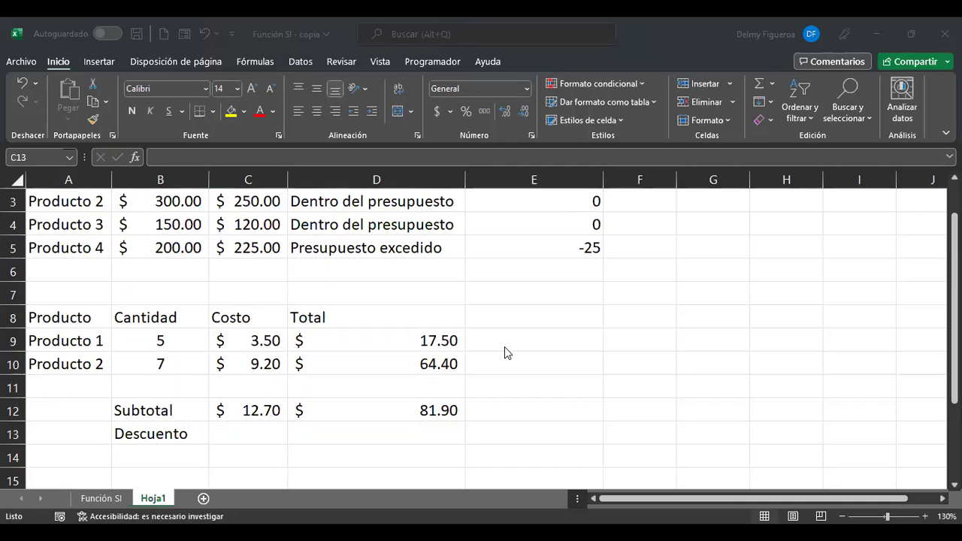
left_click(438, 407)
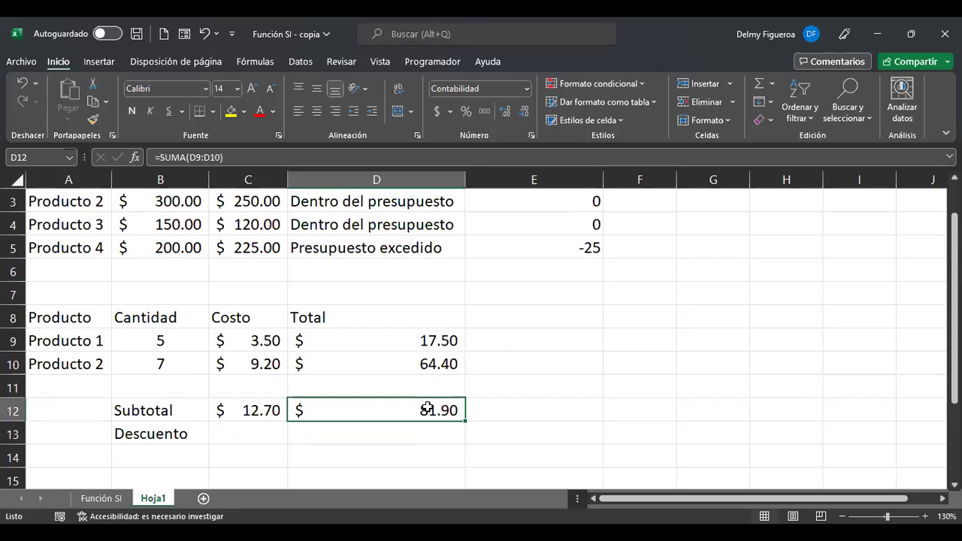
left_click(256, 434)
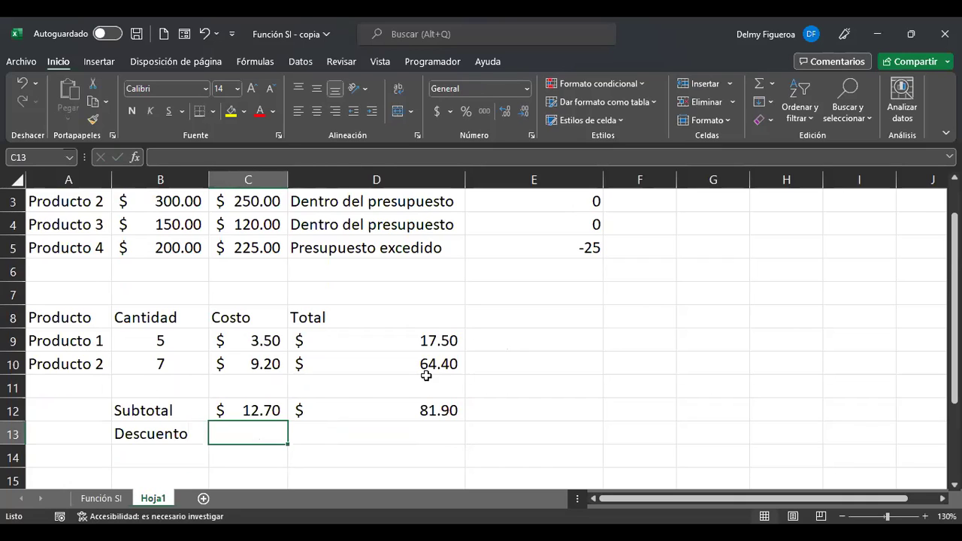
type("3%")
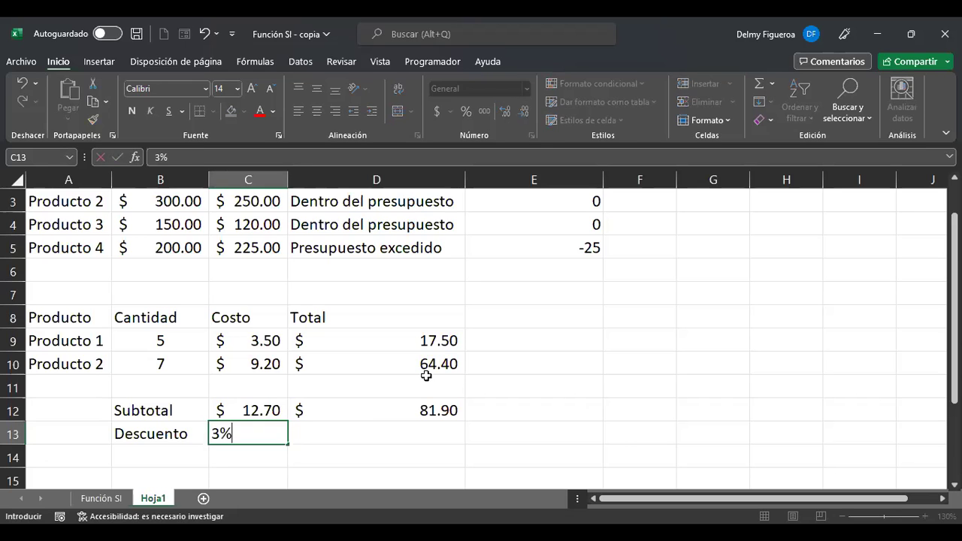
key("Return")
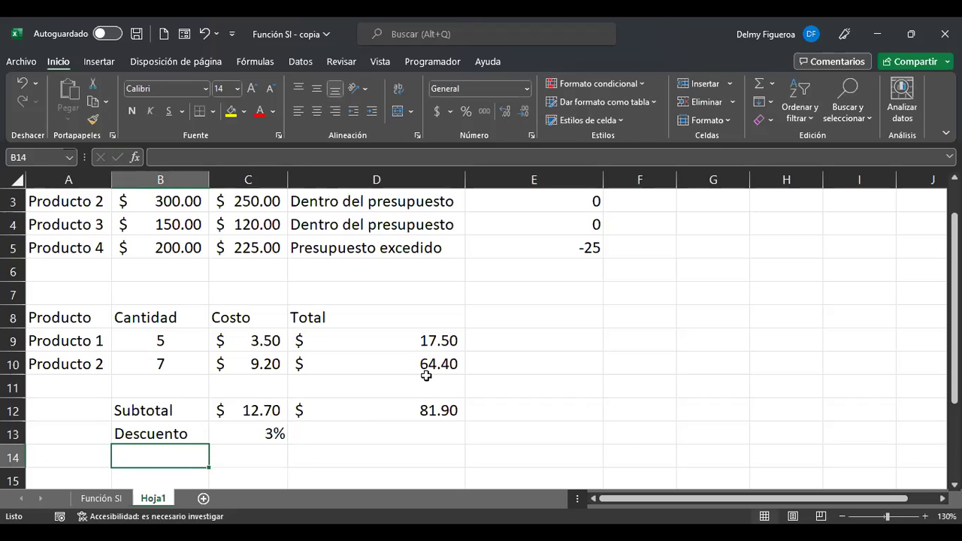
type("Total")
key("Return")
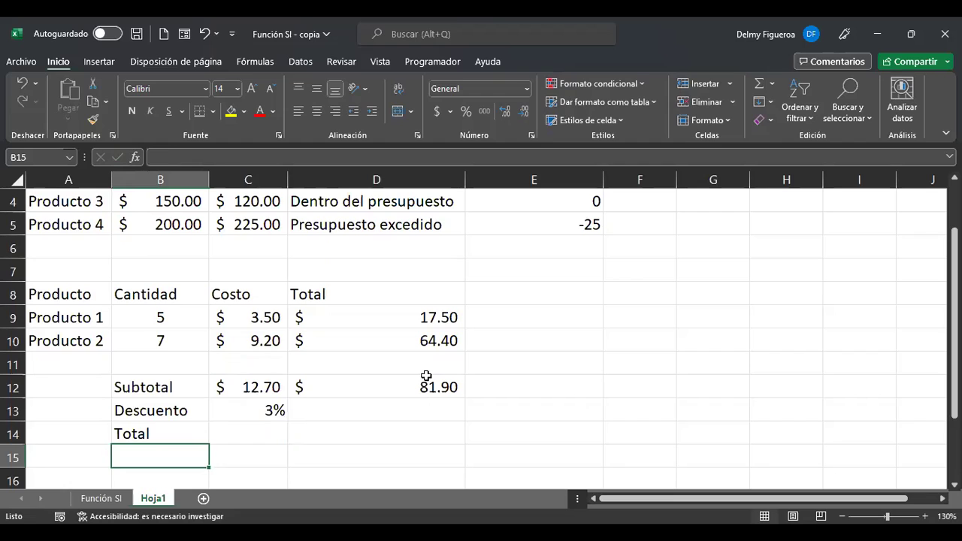
Enter an SI formula in D14 that returns D12*3% when D12>=50 and D12 otherwise.
key("Up")
key("Right")
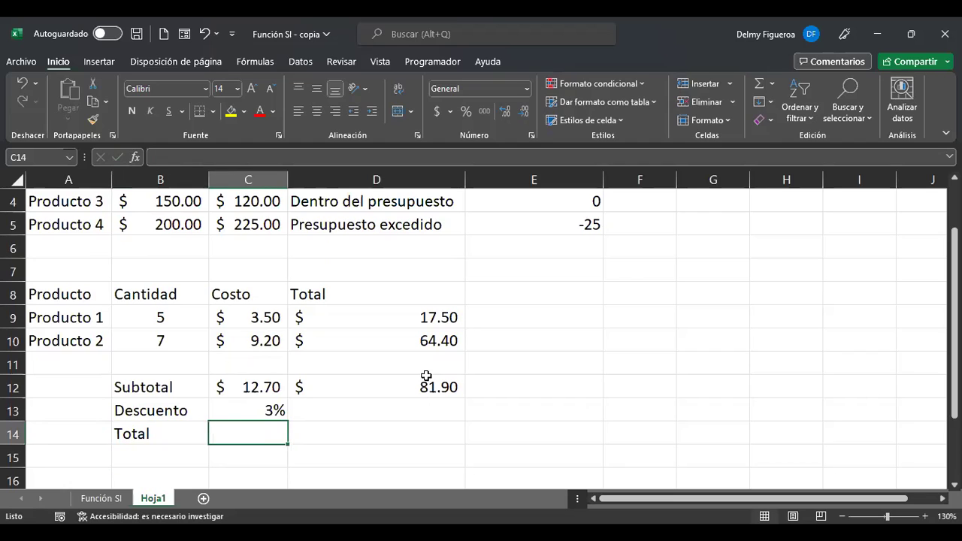
key("Right")
type("+")
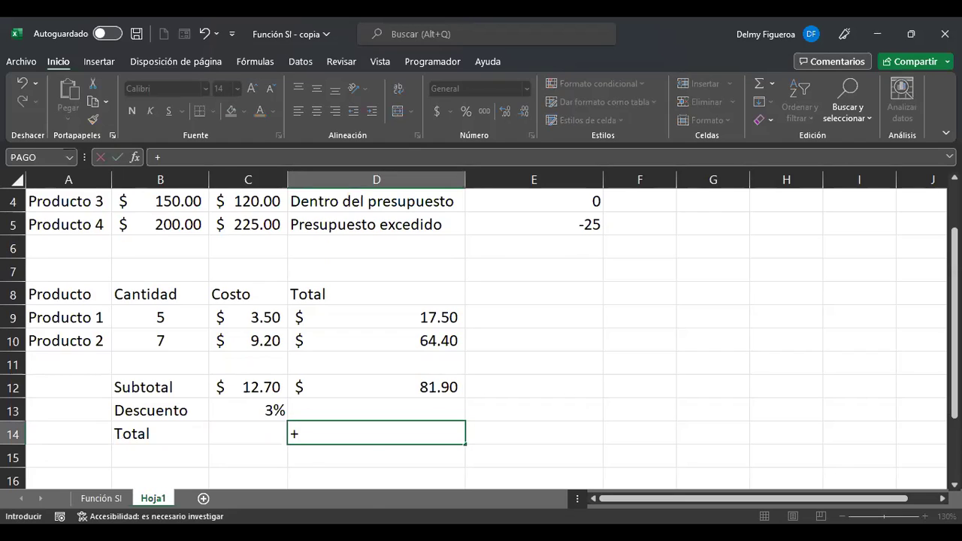
type("si")
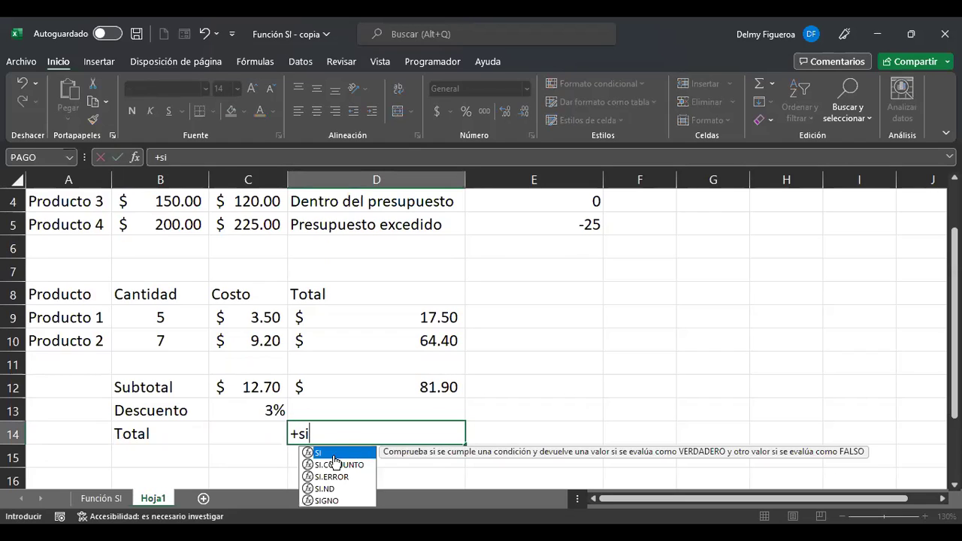
key("Tab")
left_click(406, 388)
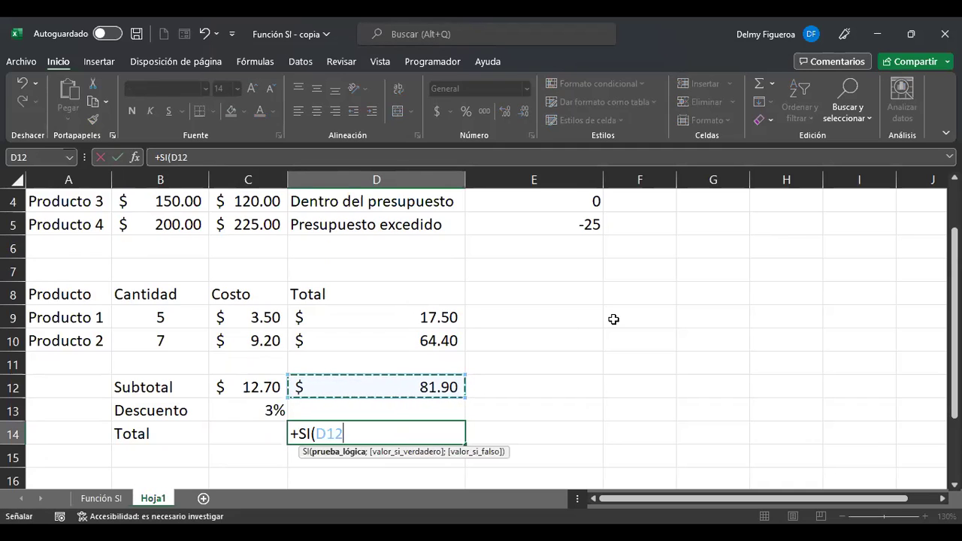
type(">=50")
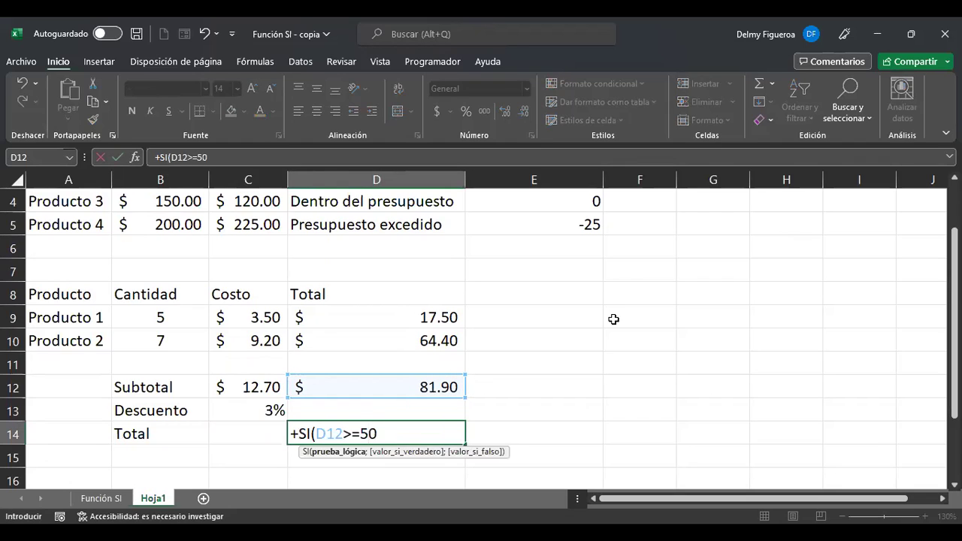
type(";")
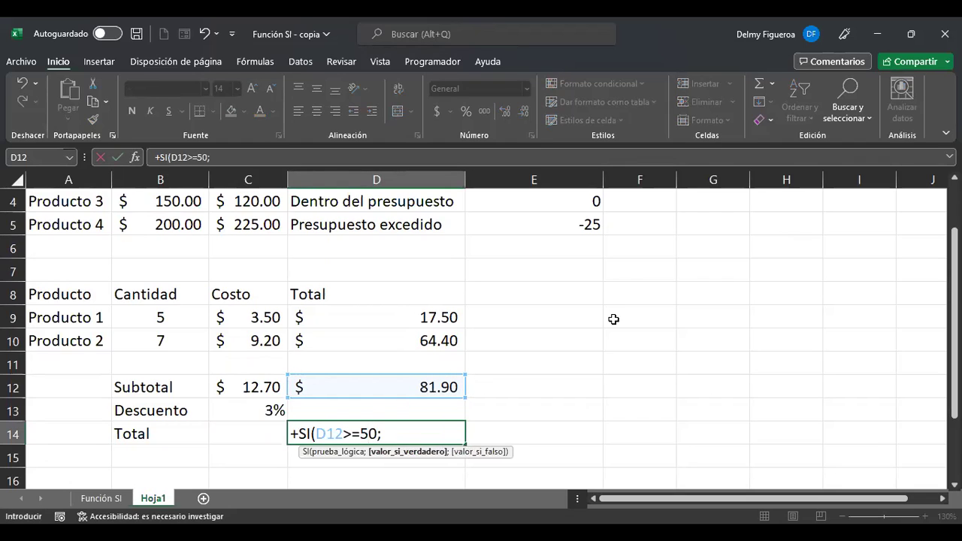
left_click(423, 387)
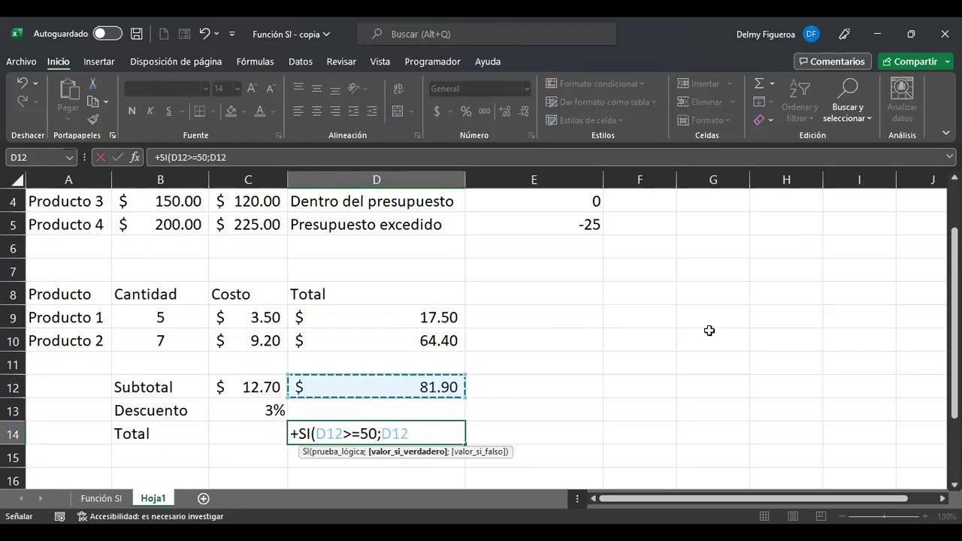
type("*3")
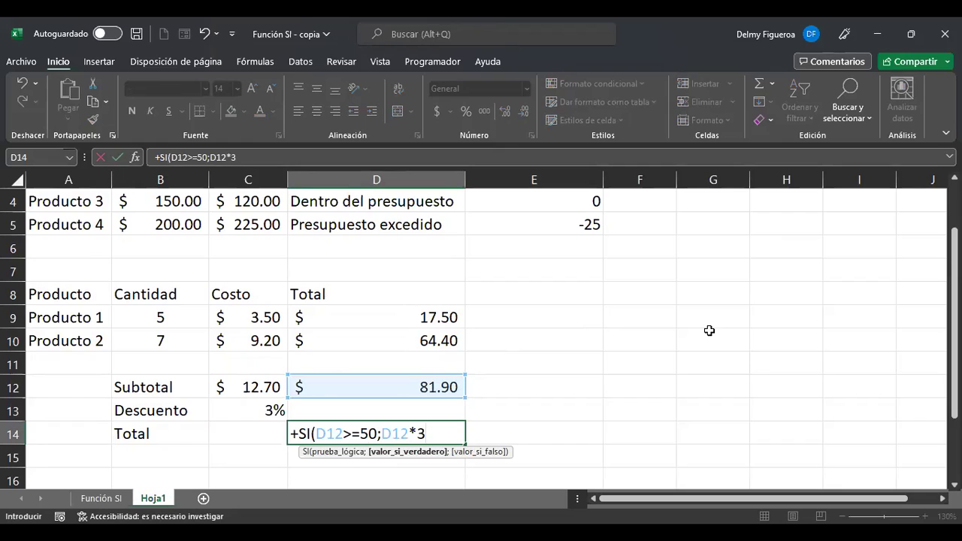
type("%")
type(";")
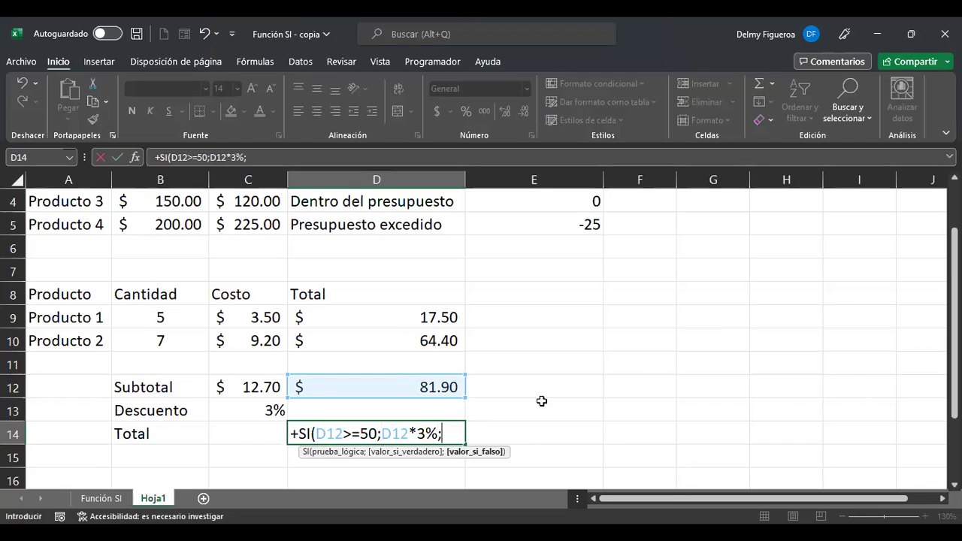
left_click(443, 385)
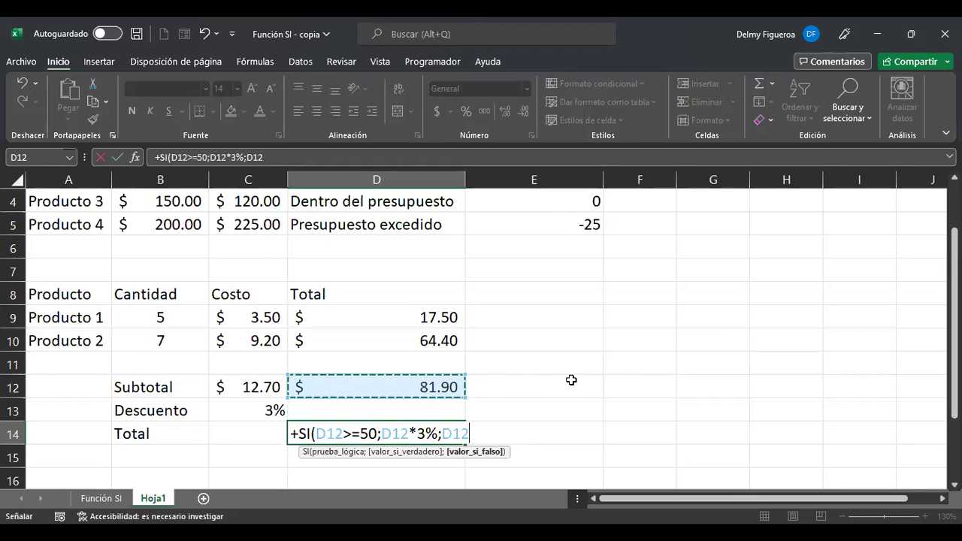
key("ctrl+Return")
Replace the label in B14 with Menos descuento and enter the label Total in B15.
scroll(516, 429, "down", 2)
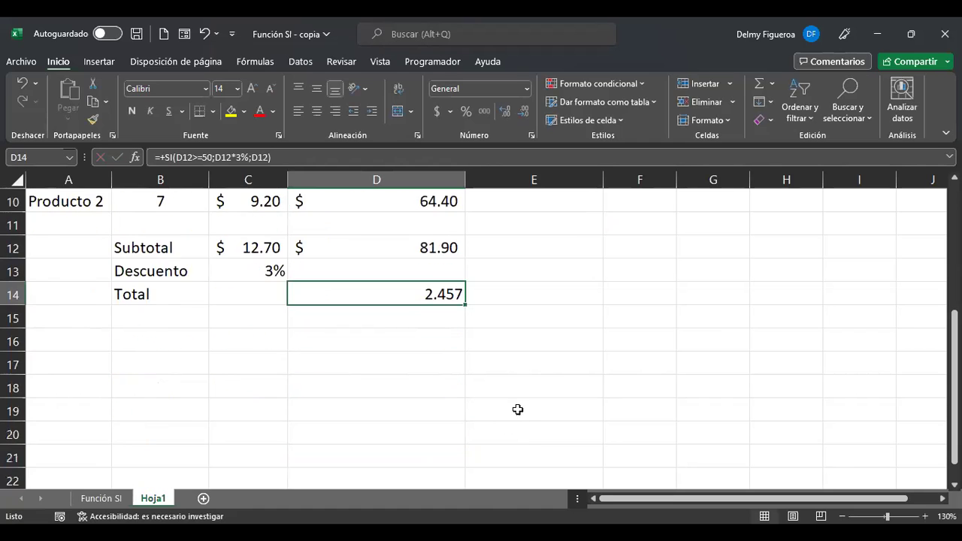
scroll(518, 408, "up", 1)
left_click(172, 364)
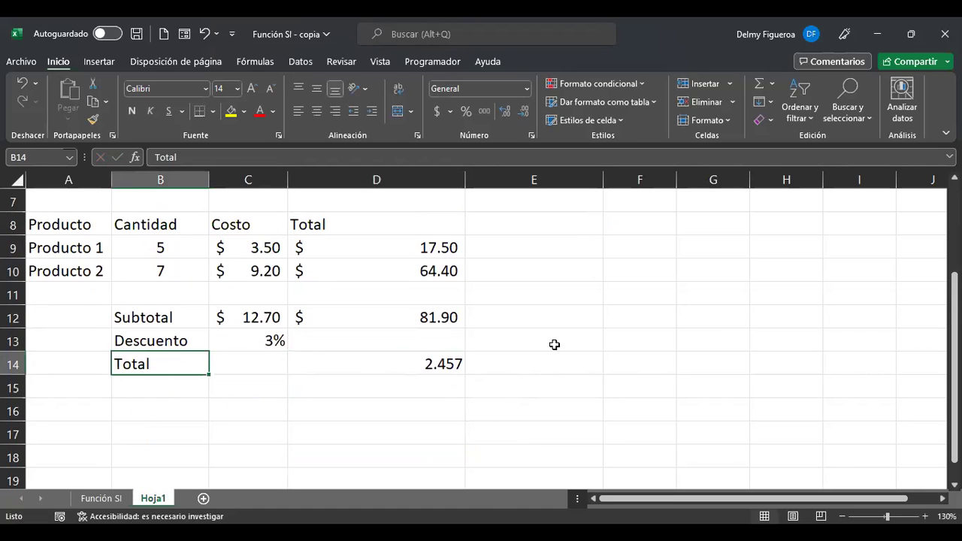
type("Mes")
key("BackSpace")
type("nos descuento")
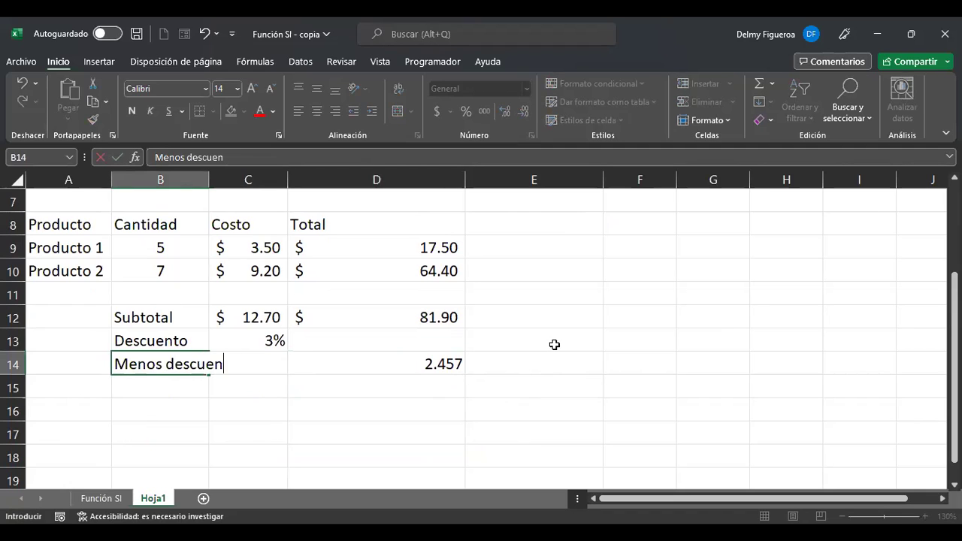
key("Return")
type("Total")
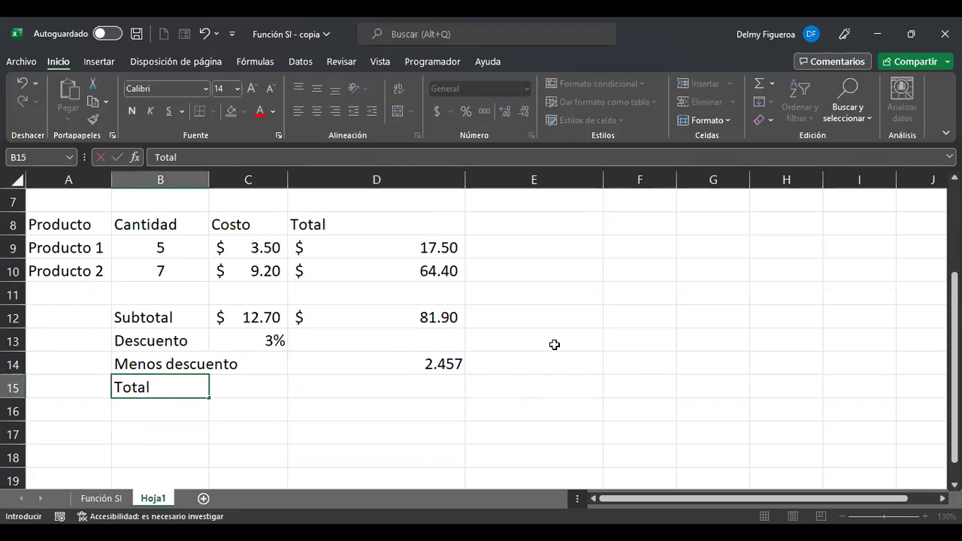
key("Return")
Calculate the final total in D15 by subtracting the discount in D14 from the subtotal in D12.
key("Up")
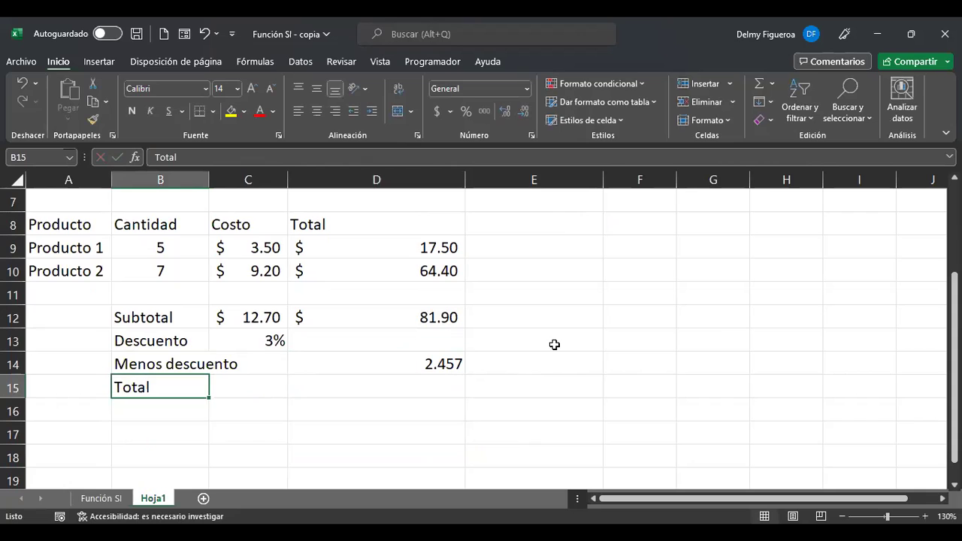
key("Right")
key("Right")
type("+")
key("Up")
key("Up")
key("Up")
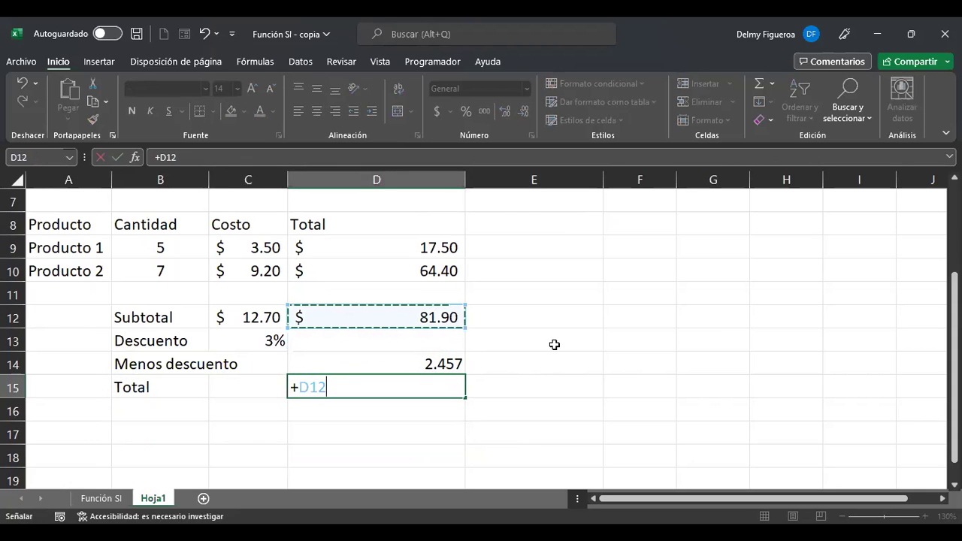
type("-")
left_click(439, 364)
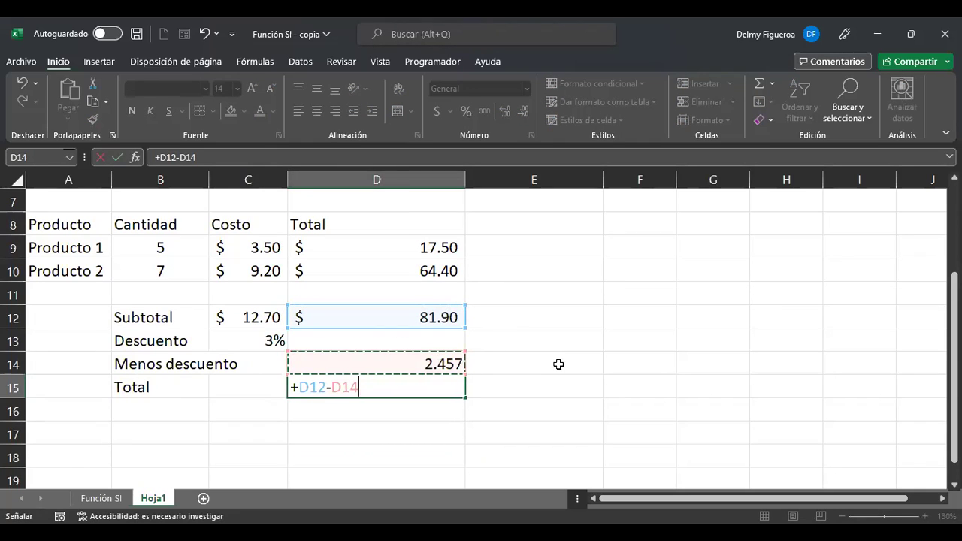
key("Return")
key("Up")
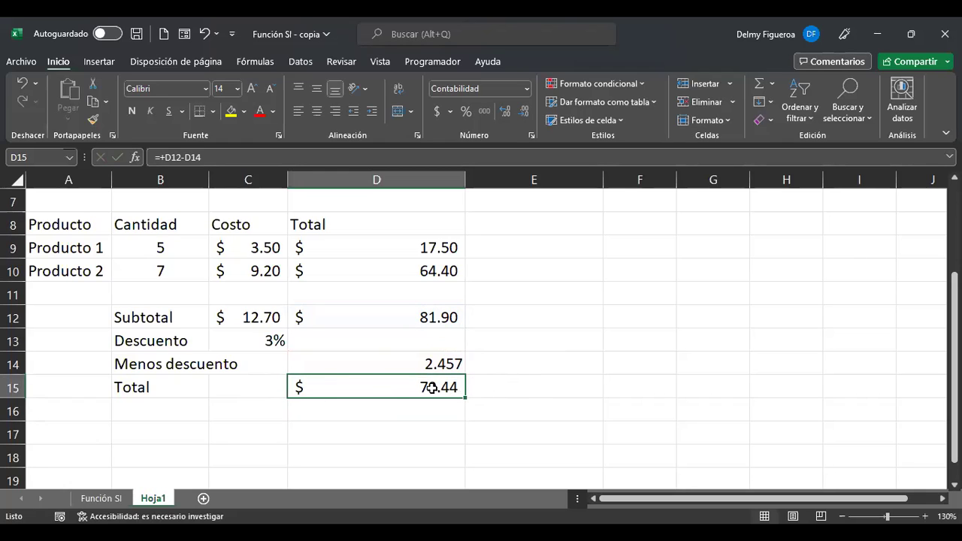
Change the quantities to 1 for Producto 1 and 2 for Producto 2 to test the discount formula.
left_click(161, 246)
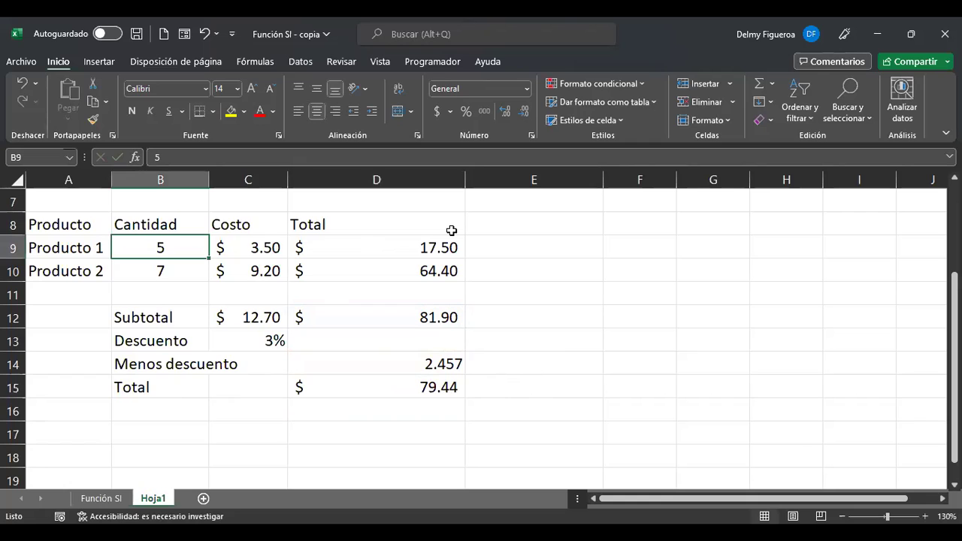
type("1")
key("Tab")
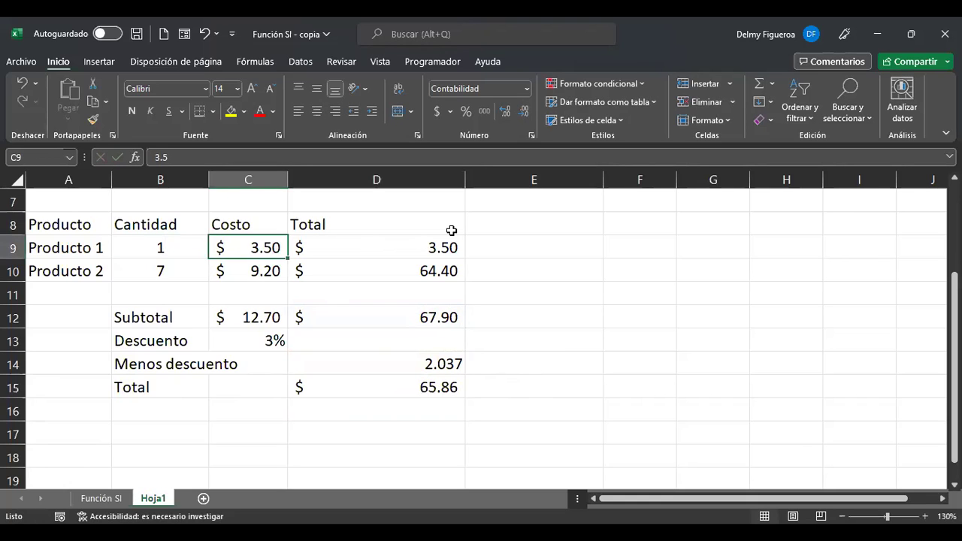
key("Down")
key("Left")
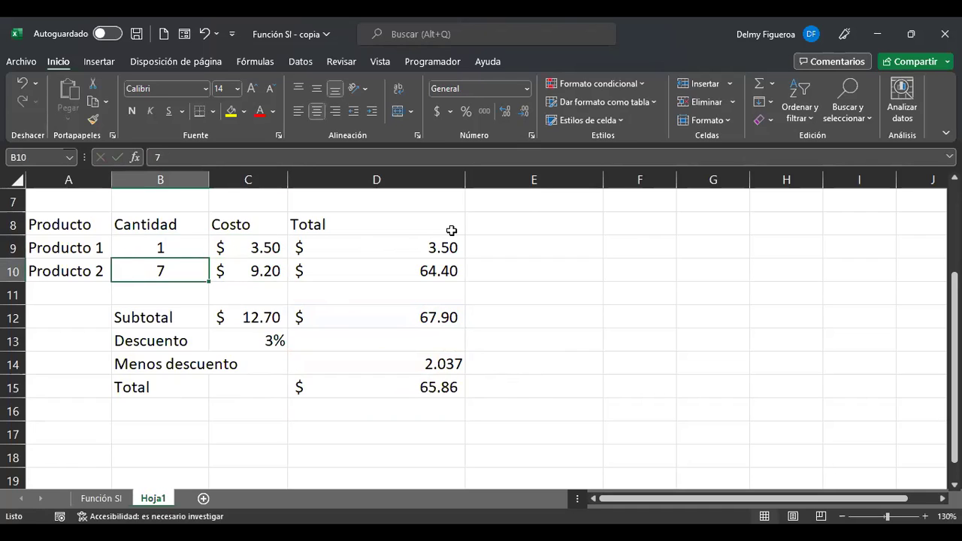
type("2")
key("Tab")
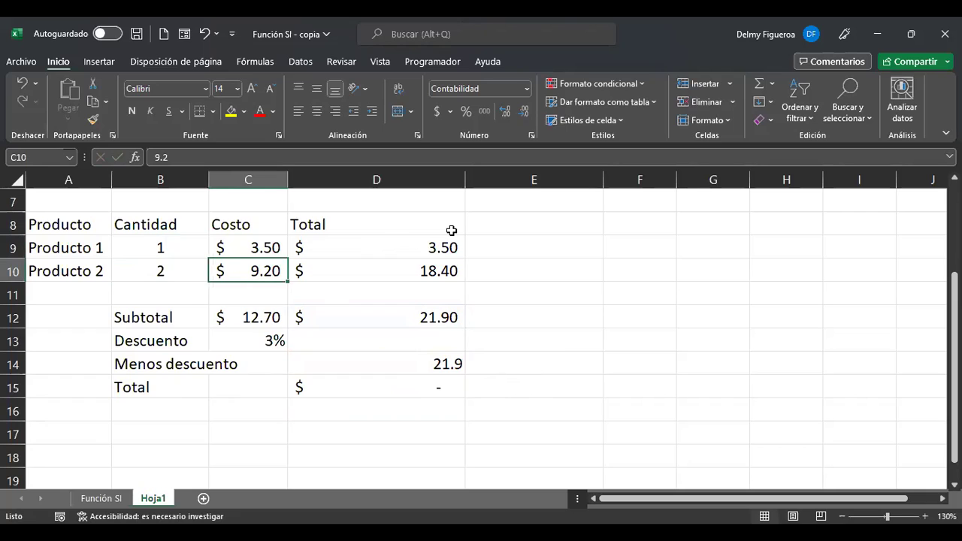
Change the value-if-false argument of the SI formula in D14 from D12 to 0.
key("Tab")
key("Tab")
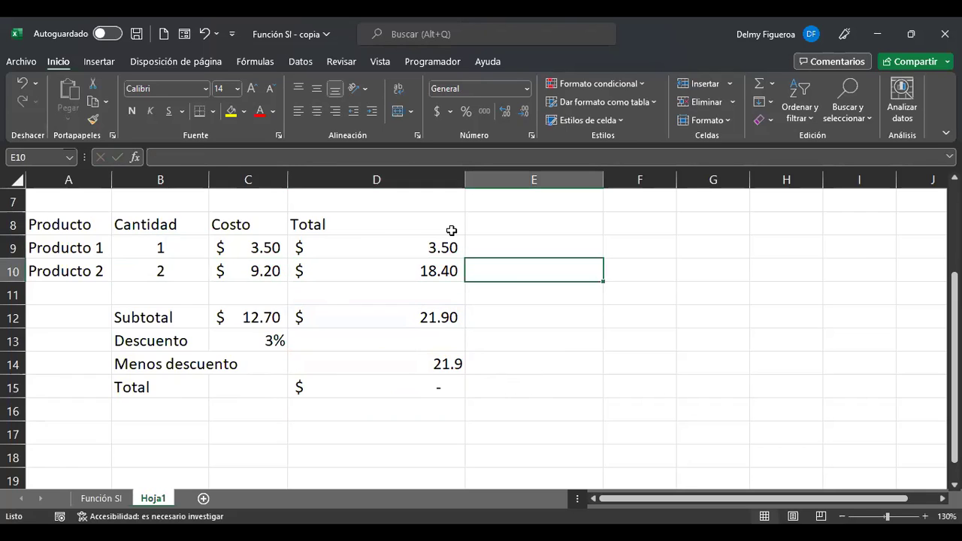
key("Left")
key("Down")
key("Down")
key("Down")
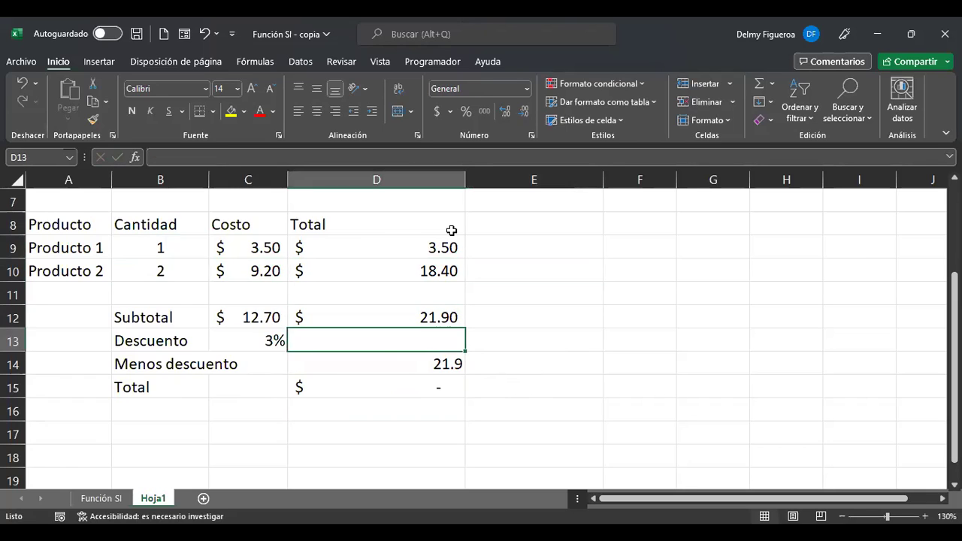
key("Down")
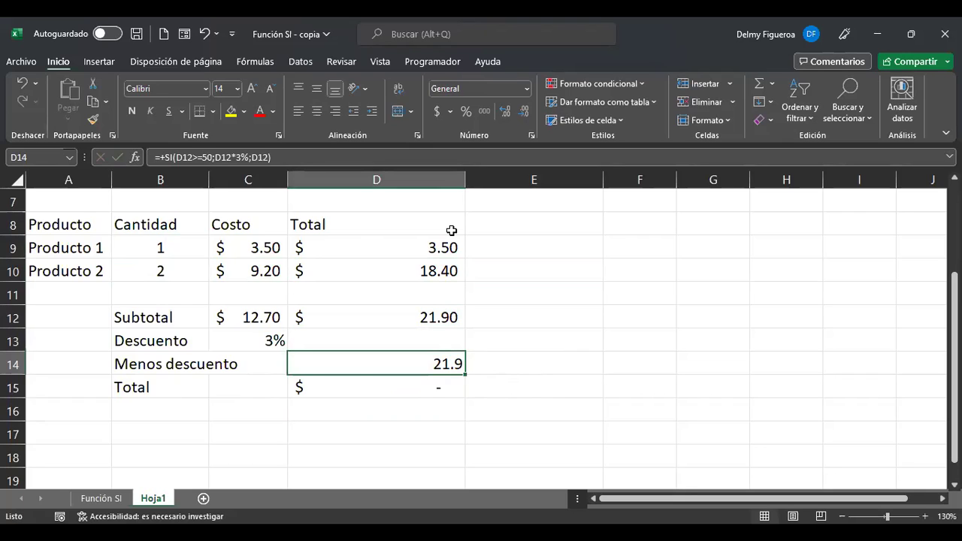
key("F2")
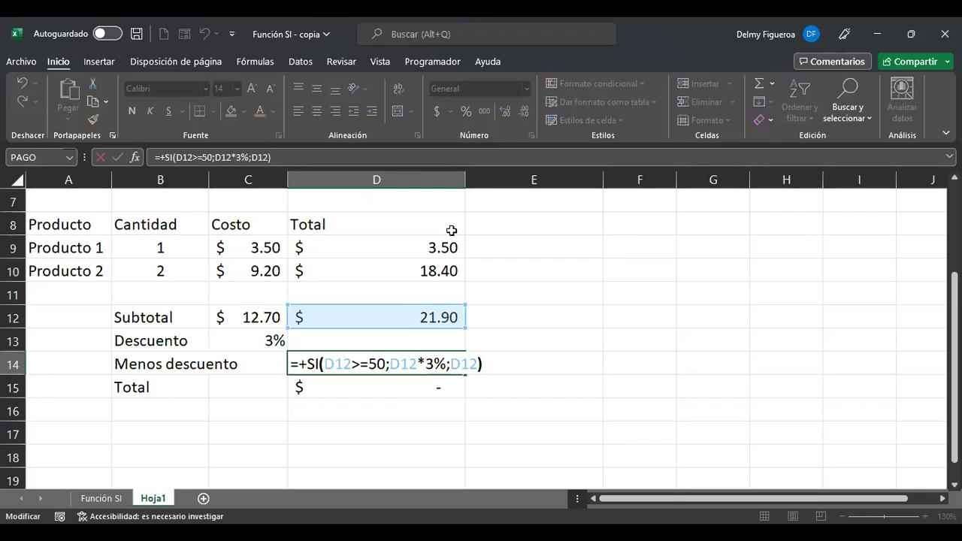
key("Left")
key("shift+Left")
key("shift+Left")
key("shift+Left")
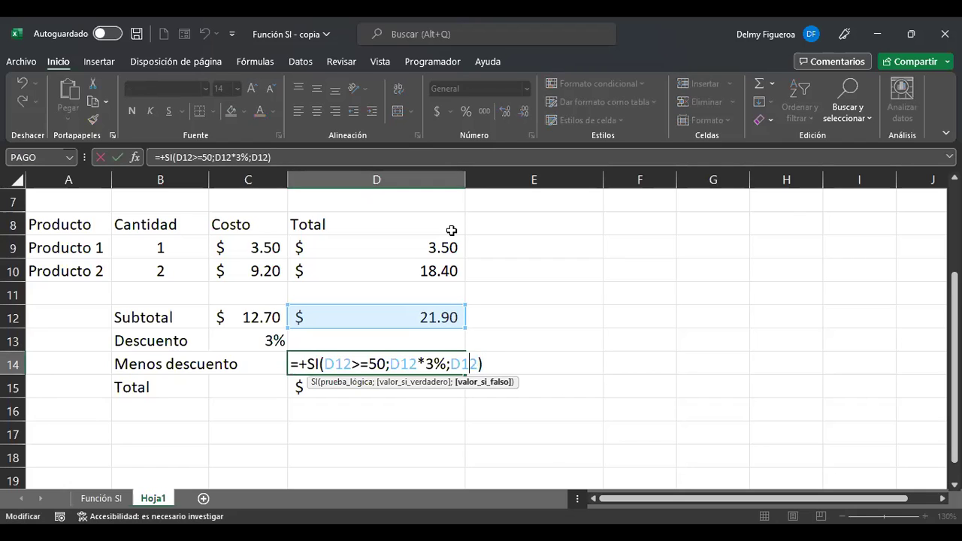
key("shift+Left")
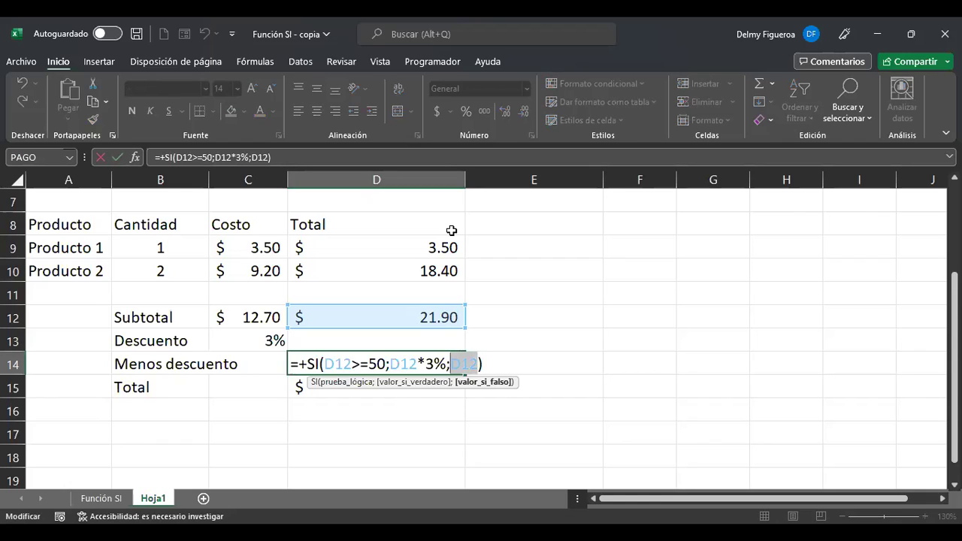
key("Right")
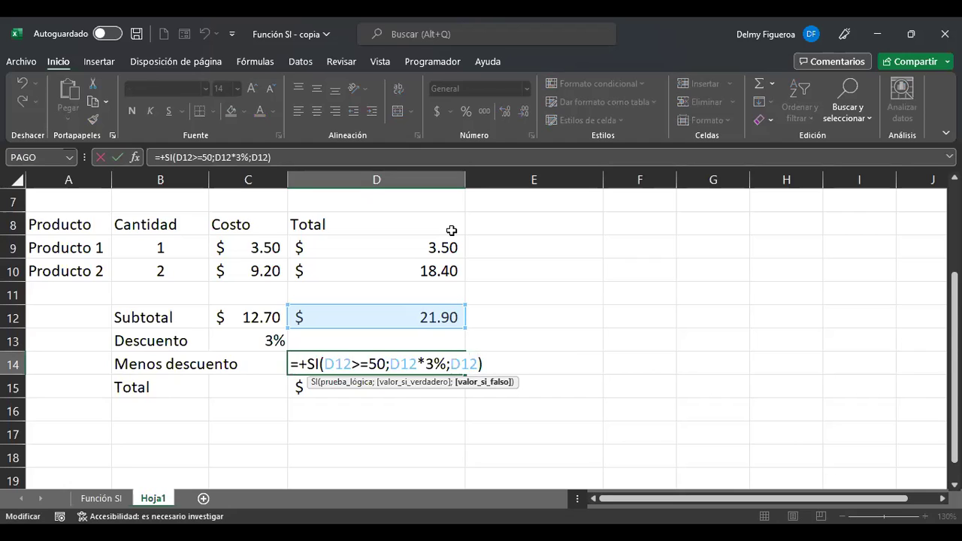
key("Left")
key("Left")
key("Left")
key("Left")
key("Left")
key("Left")
key("Left")
key("Right")
key("Right")
key("Left")
key("Right")
key("Right")
key("Right")
key("Delete")
key("Delete")
key("Delete")
type("0")
key("Return")
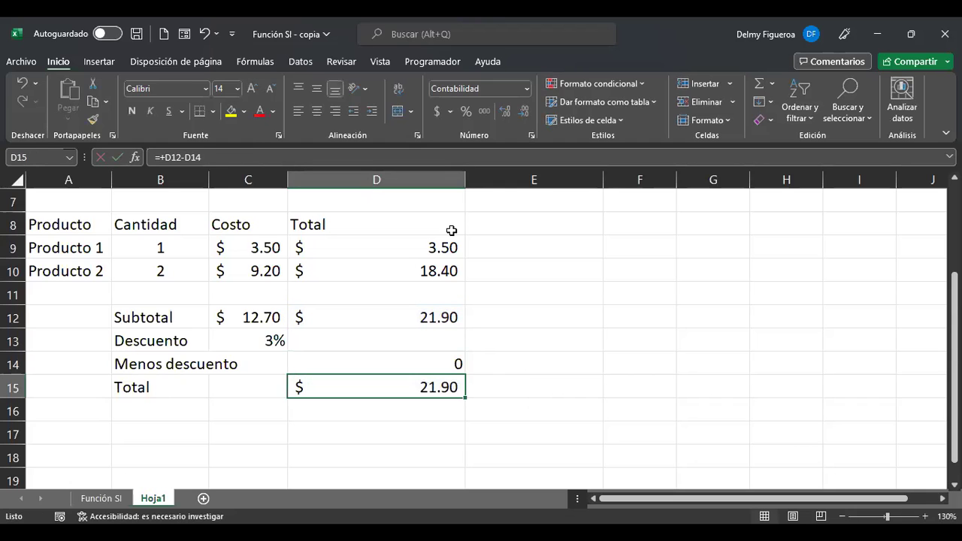
Set the quantities to 5 for Producto 1 and 7 for Producto 2 to test the discount.
key("Up")
key("Up")
key("Up")
key("Up")
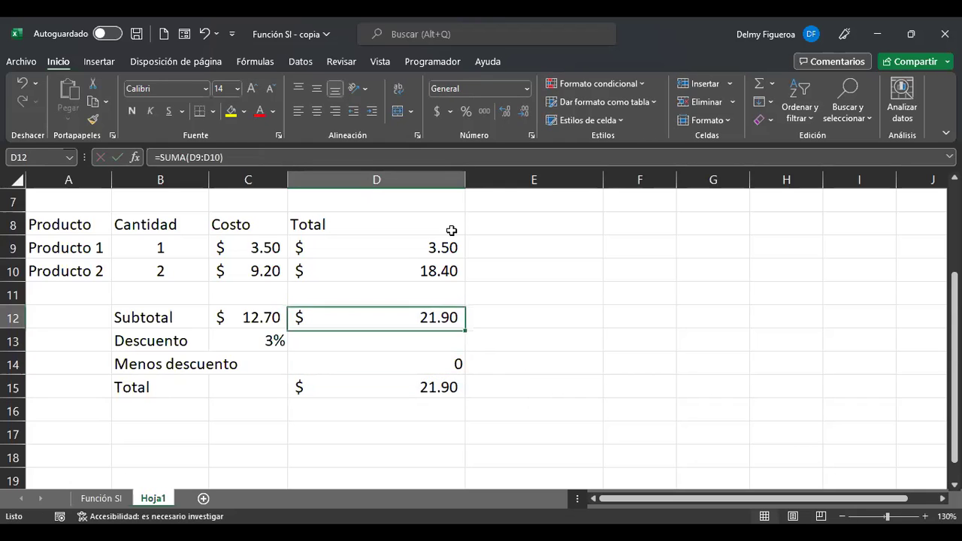
key("Left")
key("Left")
key("Up")
key("Up")
type("5")
key("Return")
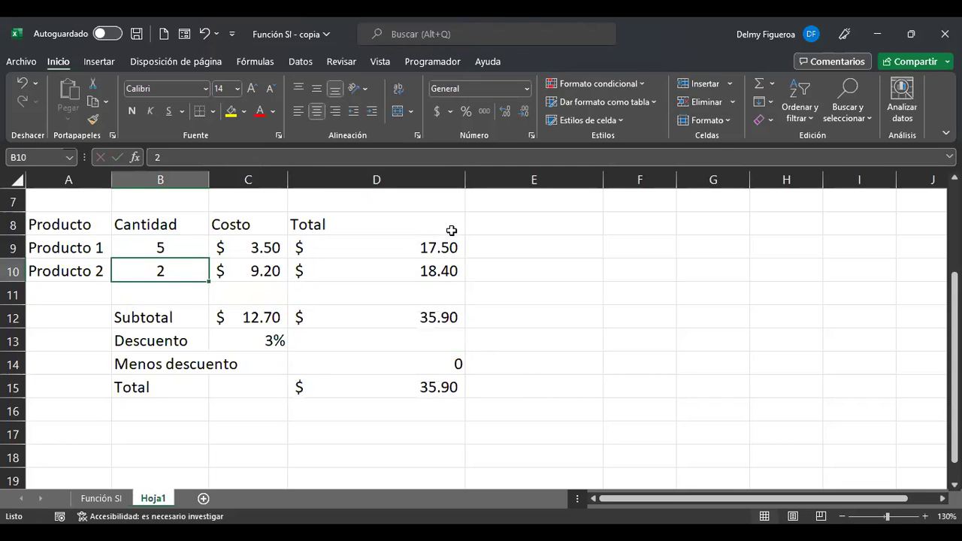
type("7")
key("Right")
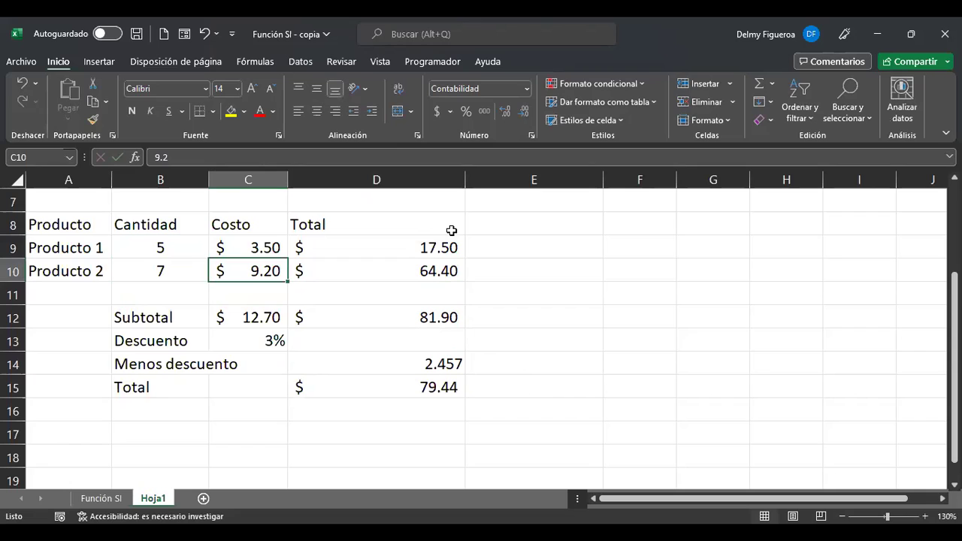
Check the subtotal in D12, the discount in D14 and the final total in D15.
key("Right")
key("Right")
key("Down")
key("Down")
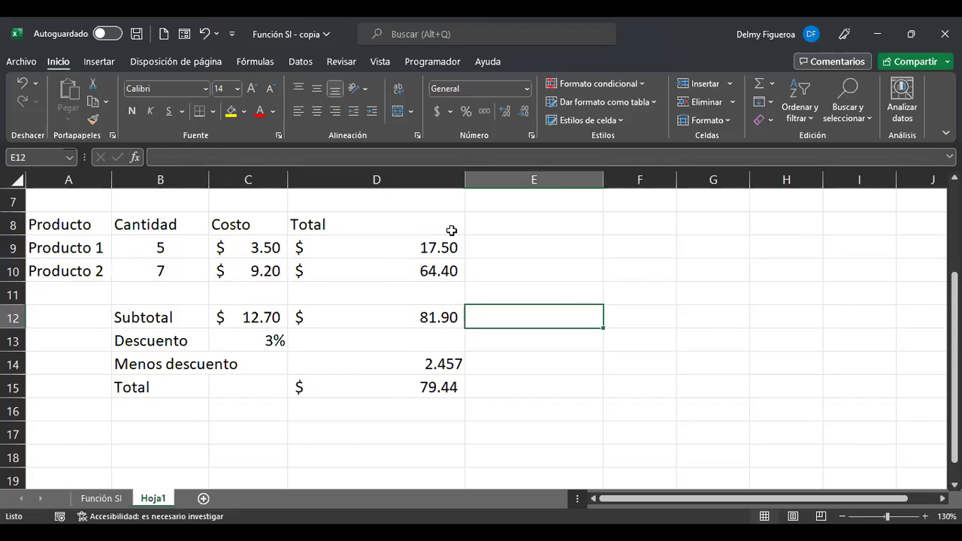
key("Left")
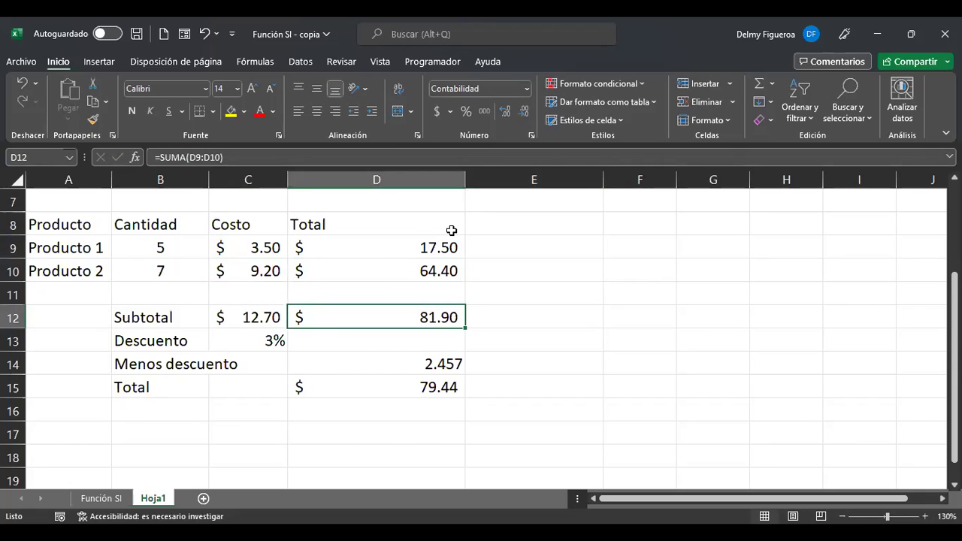
key("Down")
key("Left")
key("Down")
key("Right")
key("Right")
key("Down")
key("Left")
key("Up")
key("Up")
key("Up")
key("Up")
key("Up")
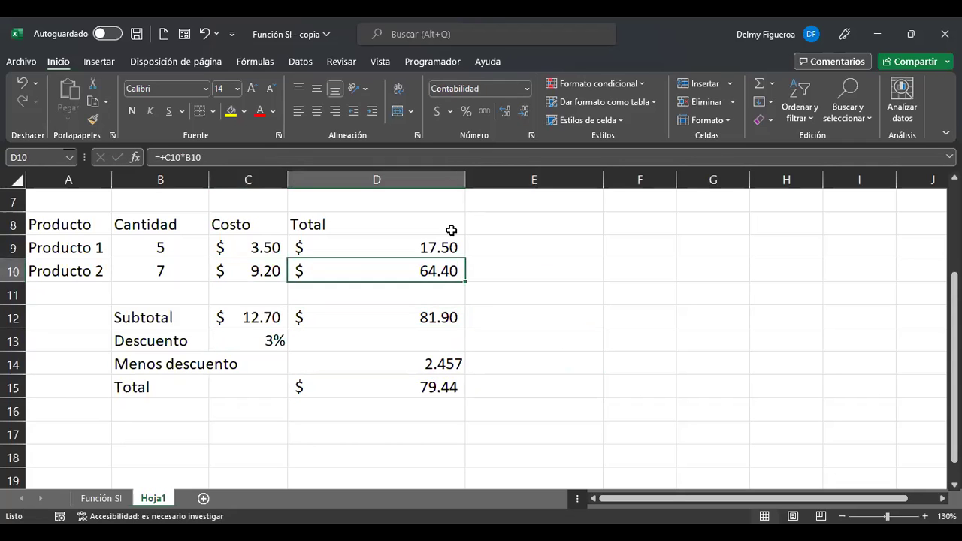
Set the quantities to 1 for Producto 1 and 2 for Producto 2, and check the discount and total in D14 and D15.
key("Up")
key("Left")
key("Left")
type("1")
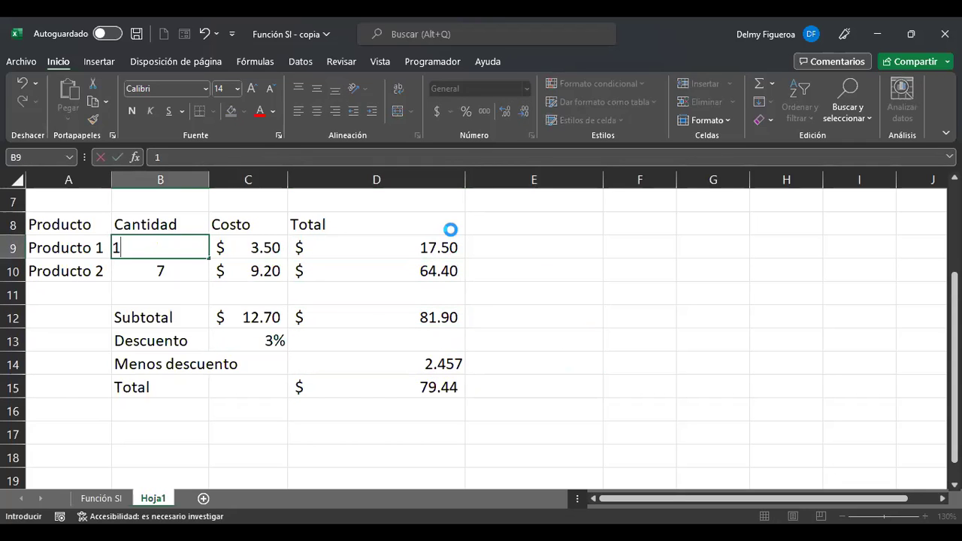
key("Return")
type("2")
key("Right")
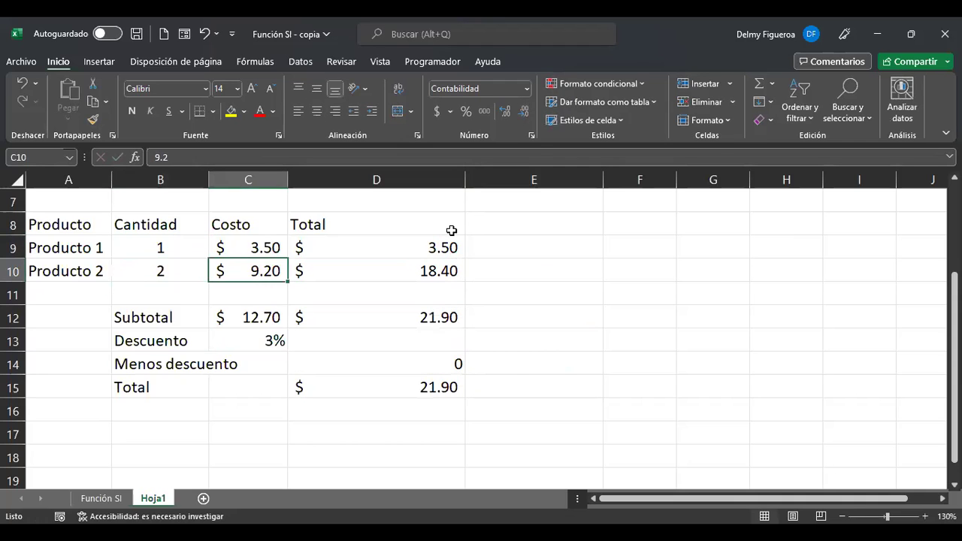
key("Right")
key("Down")
key("Down")
key("Down")
key("Down")
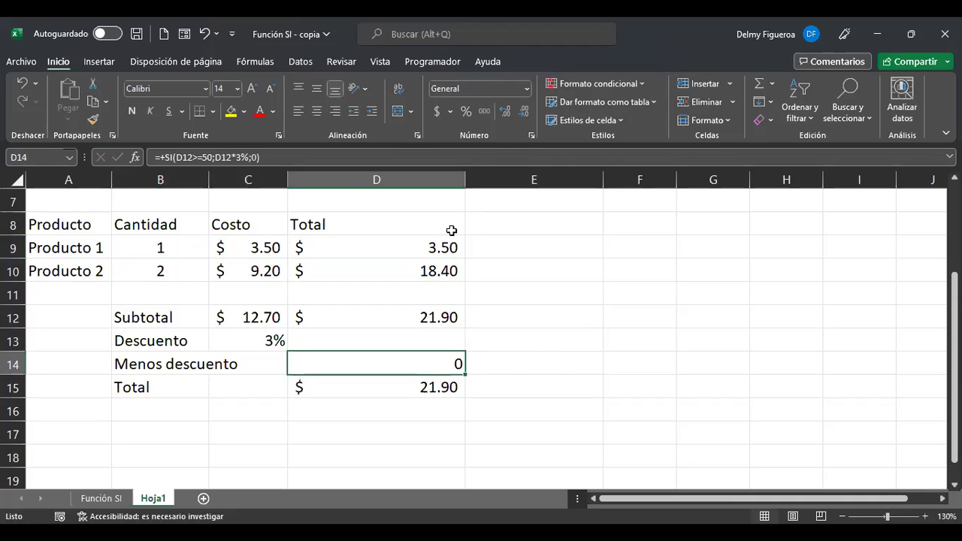
key("Down")
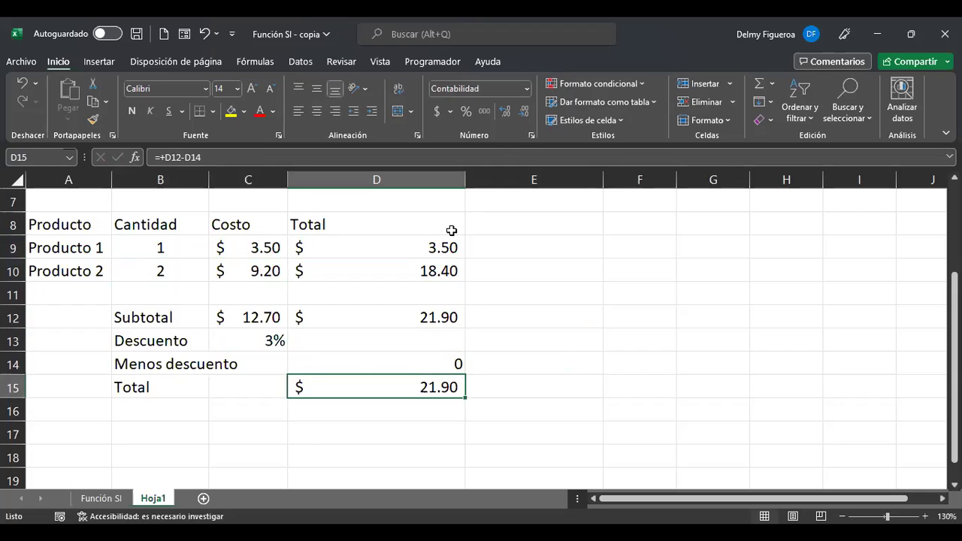
key("Down")
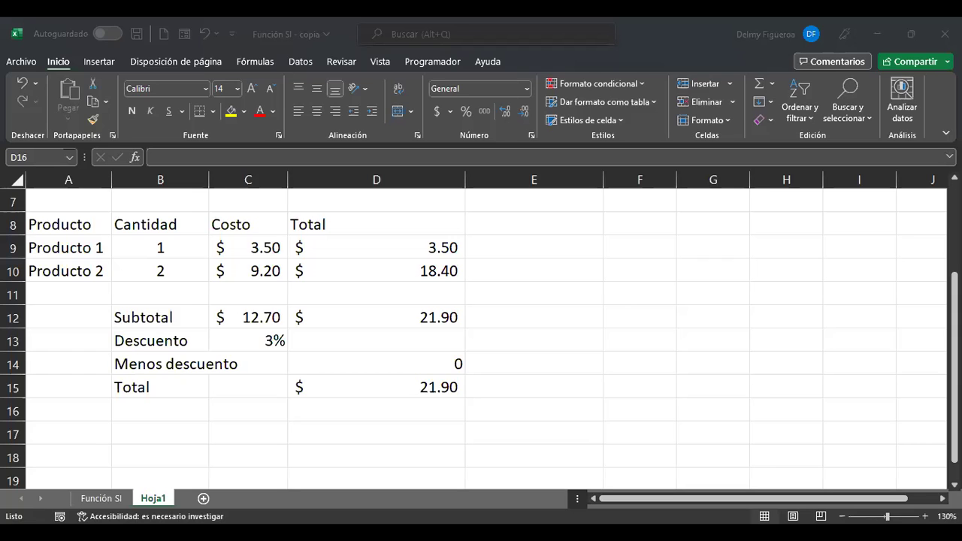
Examine the value-if-true and value-if-false arguments of the SI formula in D14.
key("alt+Tab")
key("Up")
key("Up")
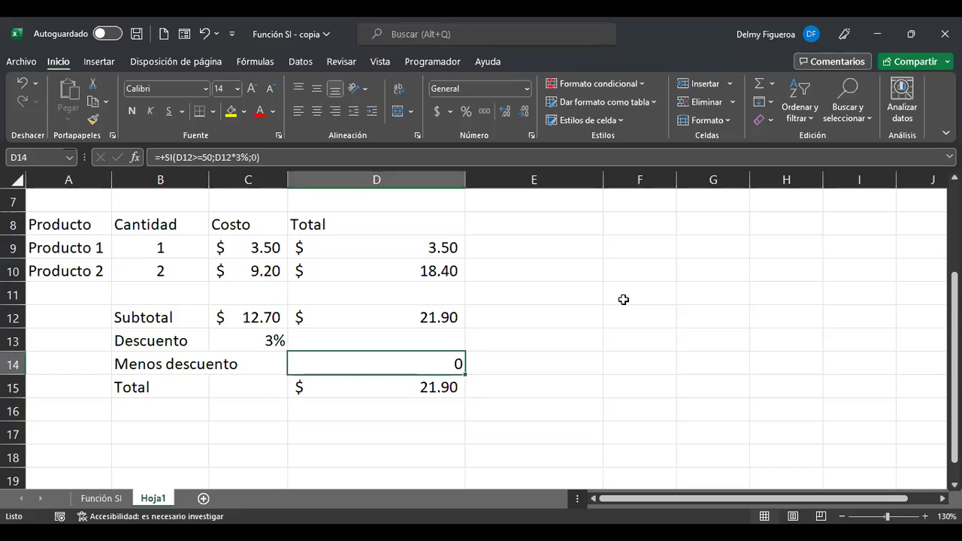
key("F2")
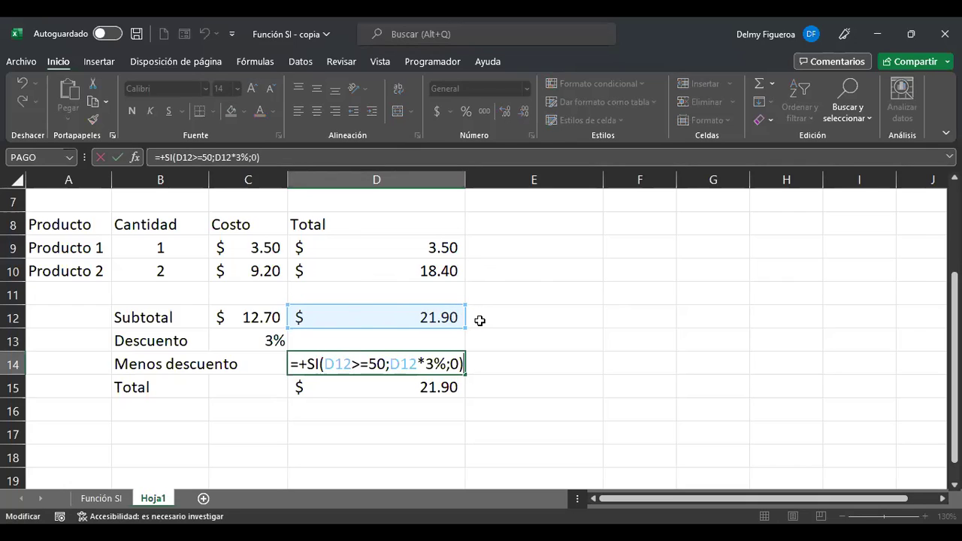
left_click(419, 363)
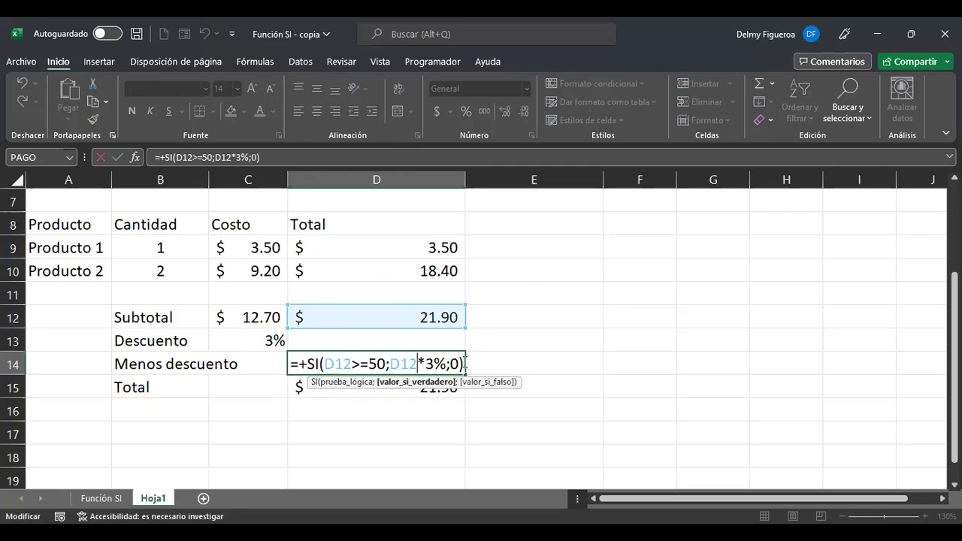
left_click(464, 364)
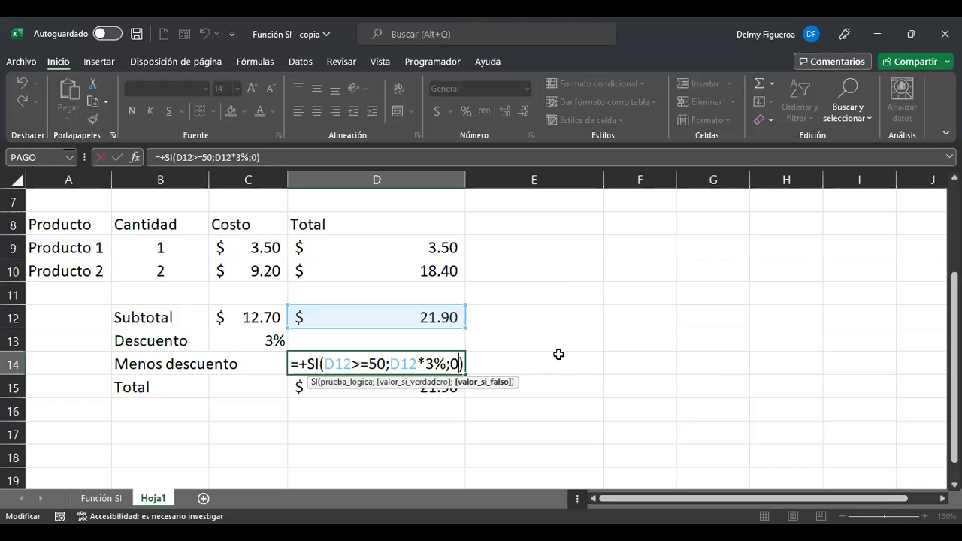
key("Return")
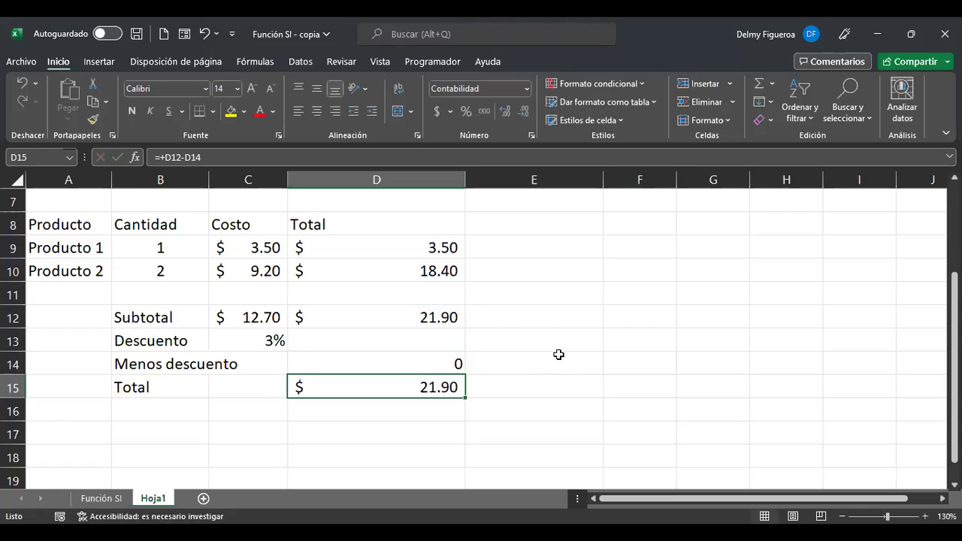
Examine how the Total formula in D15 subtracts the discount in D14 from the subtotal in D12.
key("F2")
key("Left")
key("Left")
key("Left")
key("Left")
key("Left")
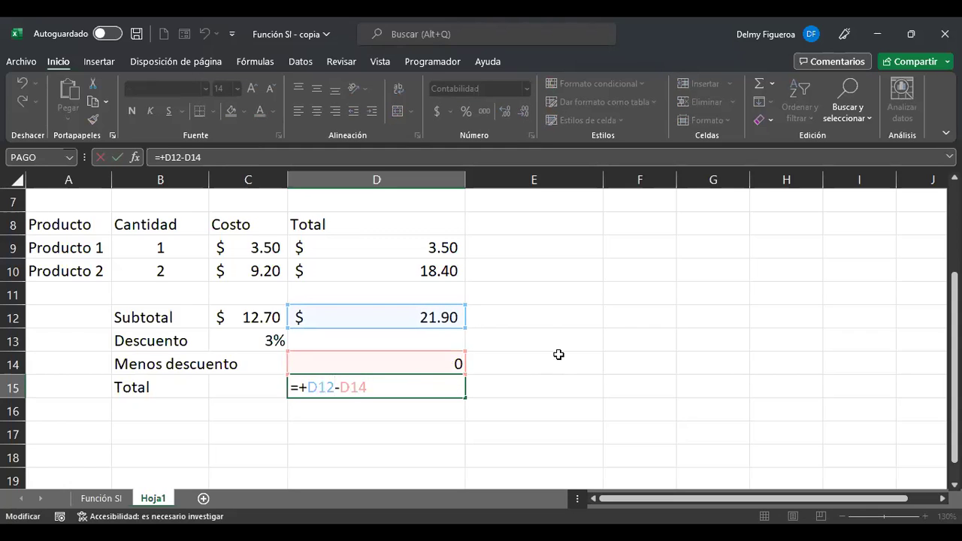
key("Right")
key("Return")
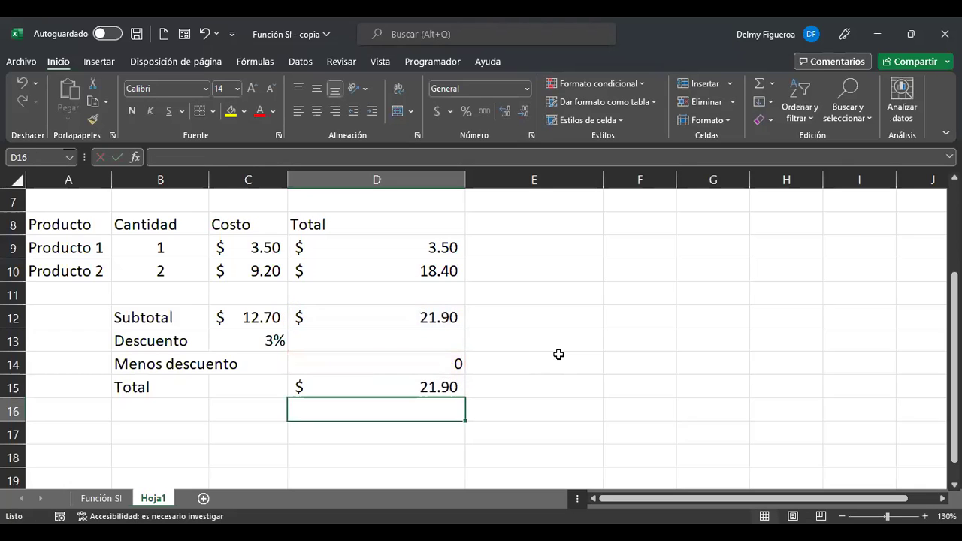
key("Up")
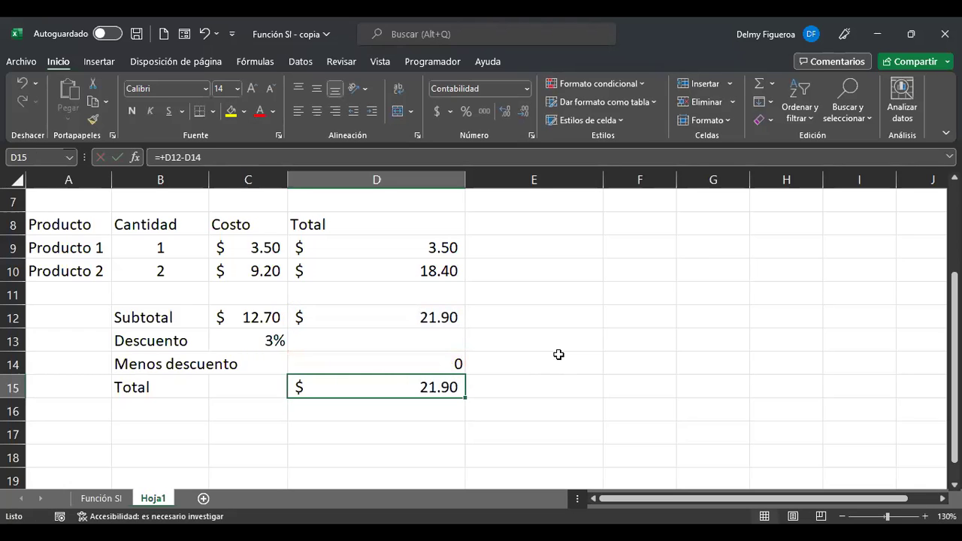
key("Up")
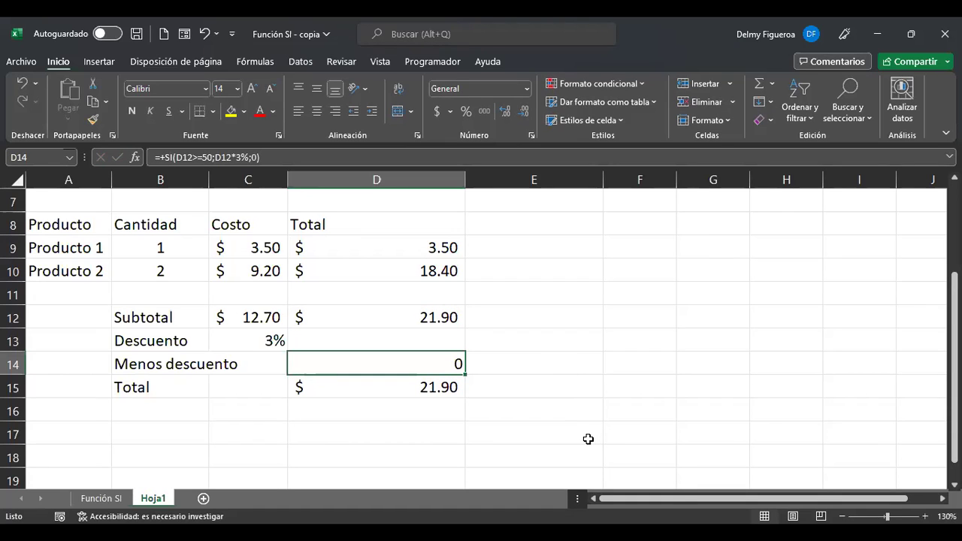
Review the logical test, true value and false value of the D14 discount formula without changing it.
left_click(526, 221)
scroll(538, 331, "down", 1)
scroll(537, 354, "up", 2)
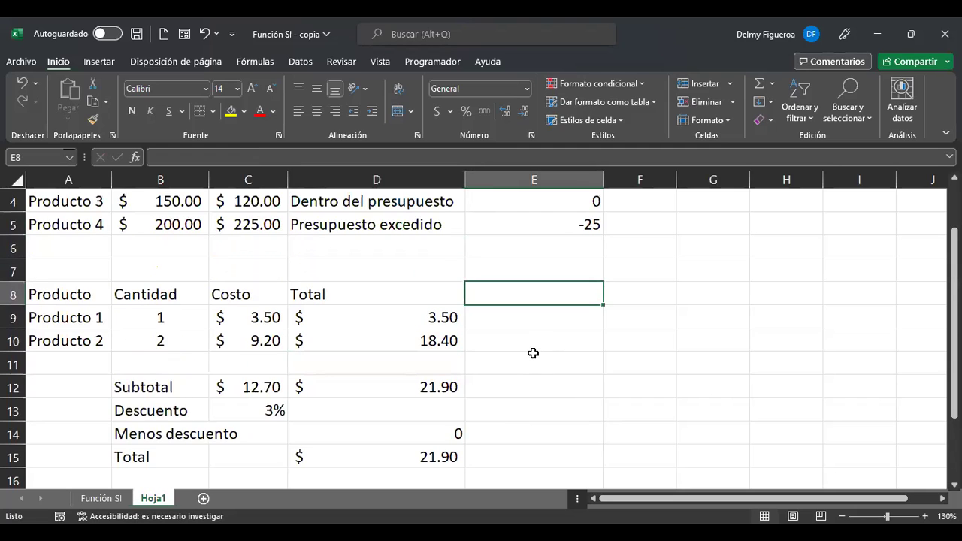
scroll(533, 353, "down", 2)
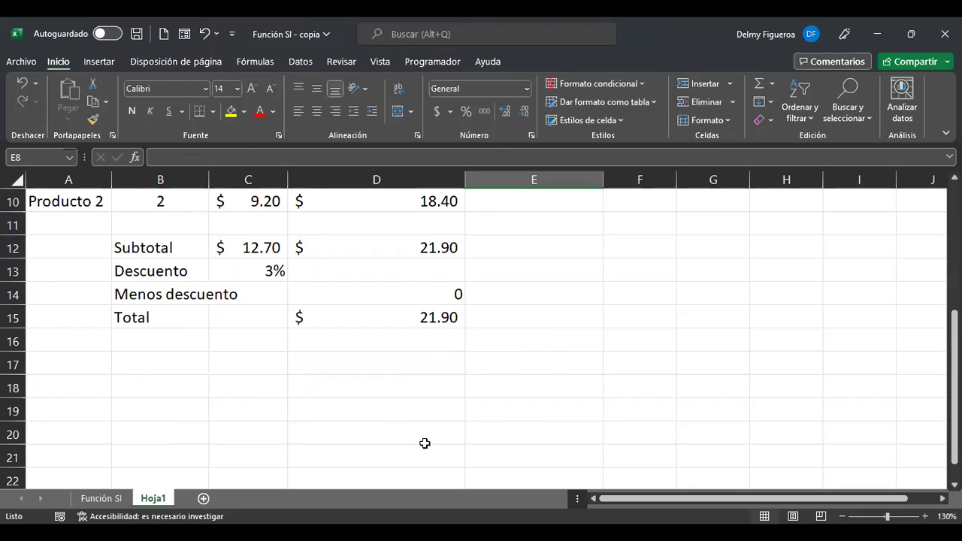
left_click(425, 321)
left_click(423, 294)
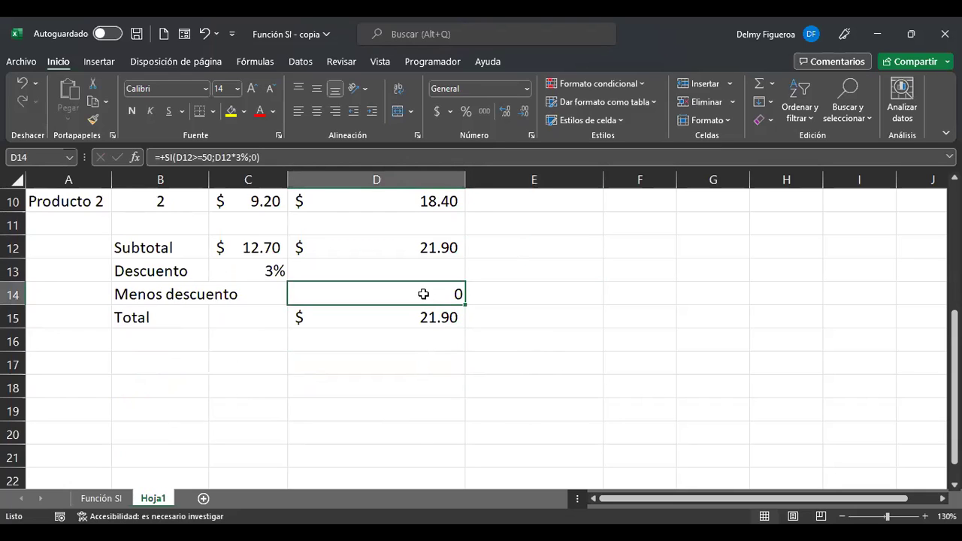
double_click(423, 294)
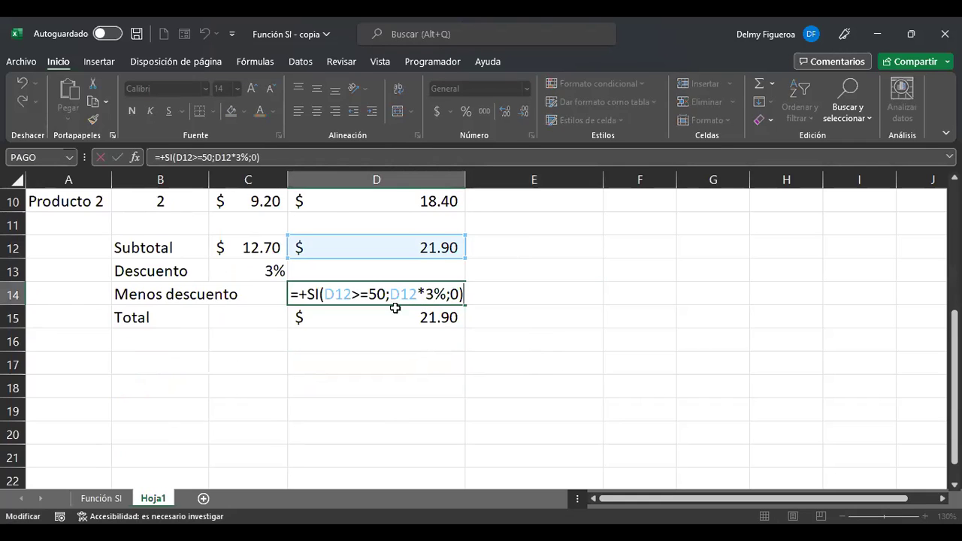
left_click(336, 296)
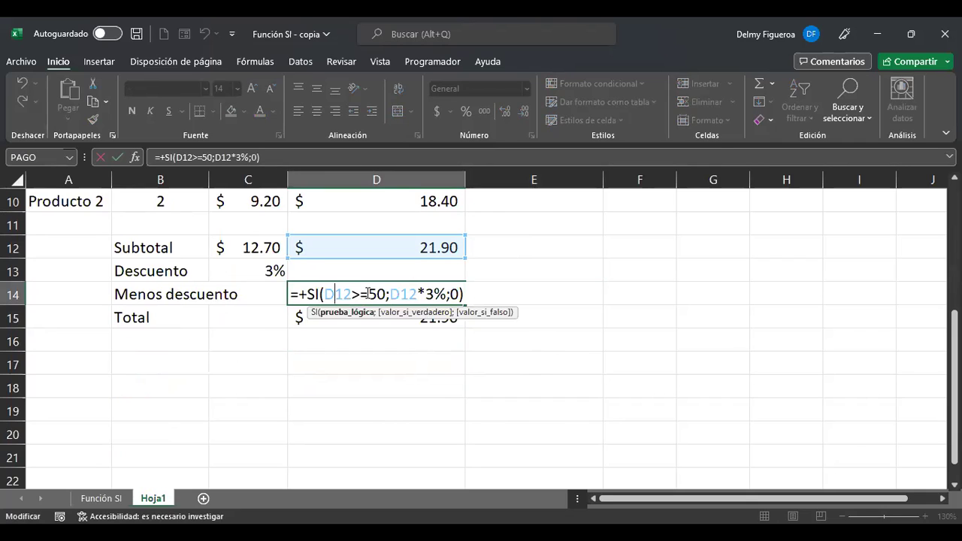
left_click(418, 295)
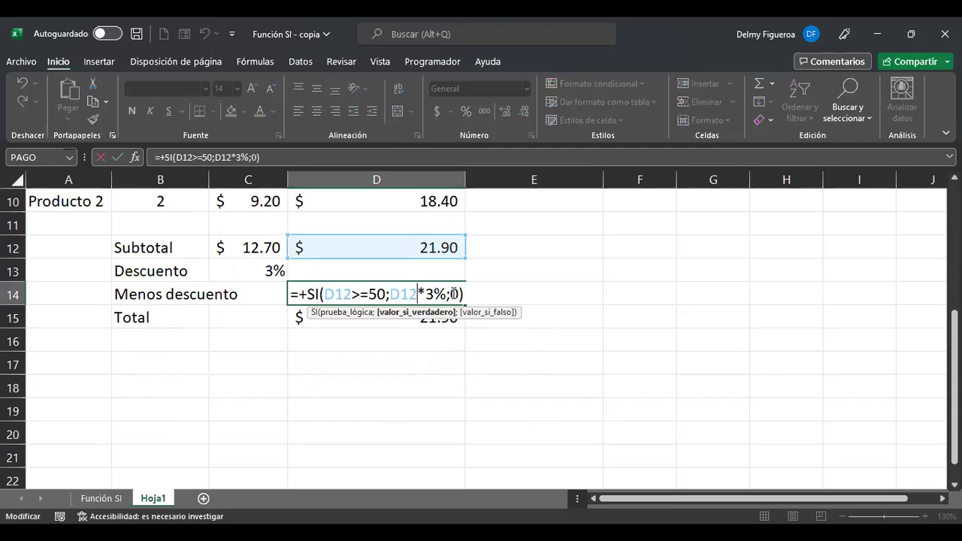
left_click(456, 294)
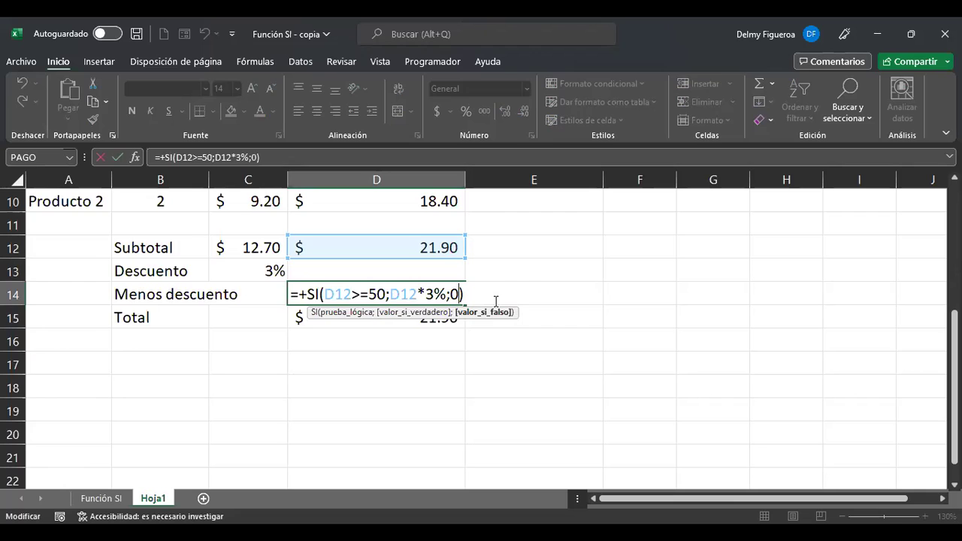
key("Return")
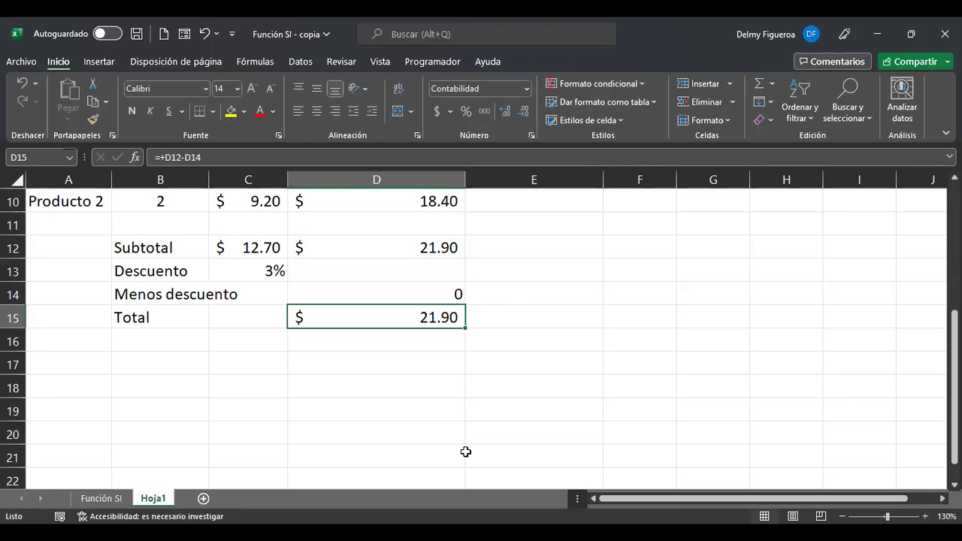
left_click(413, 340)
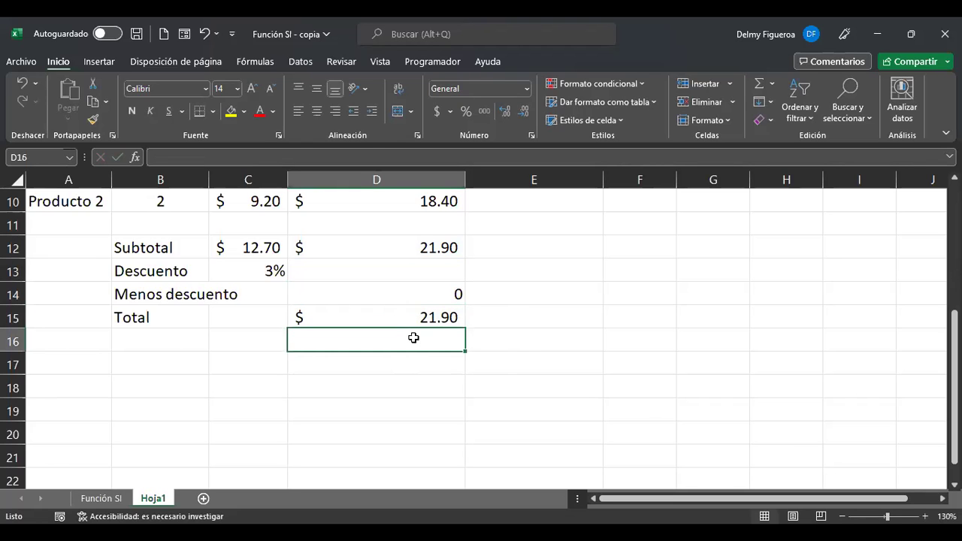